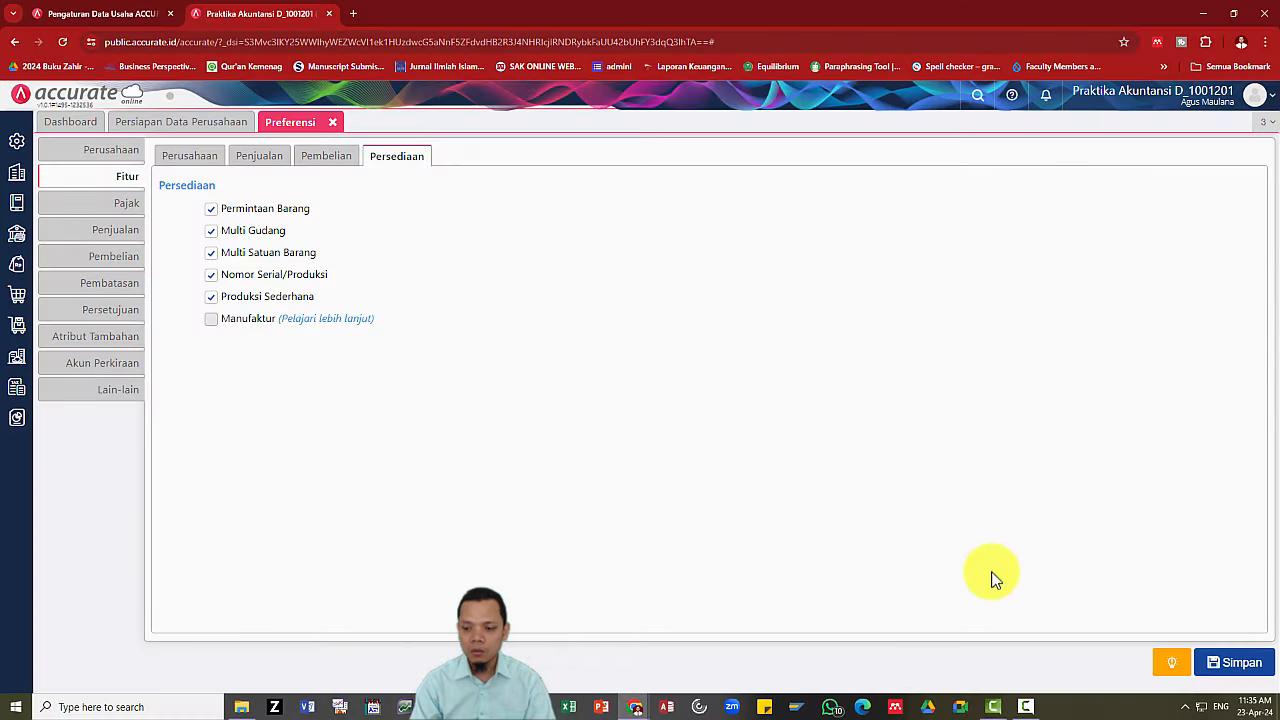
Save the inventory feature settings, dismiss the missing-city error, and go to the company information settings.
{"action": "left_click", "coordinate": [1248, 665]}
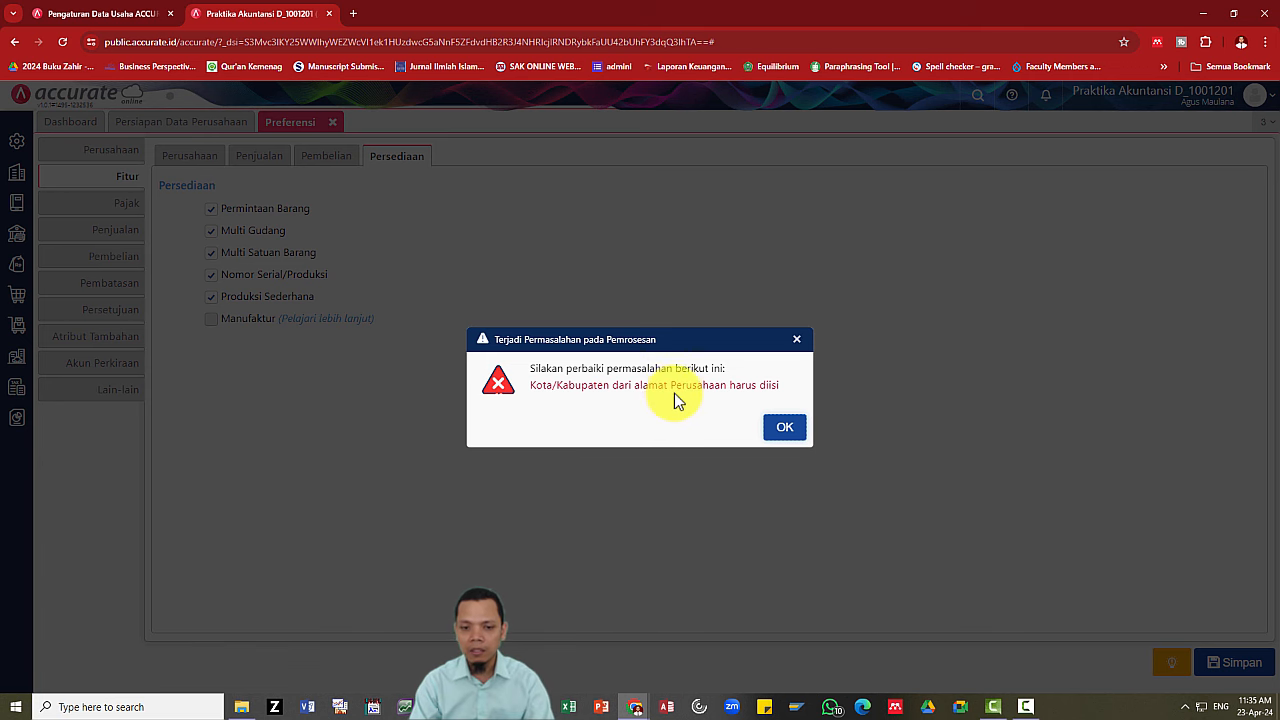
{"action": "left_click", "coordinate": [790, 431]}
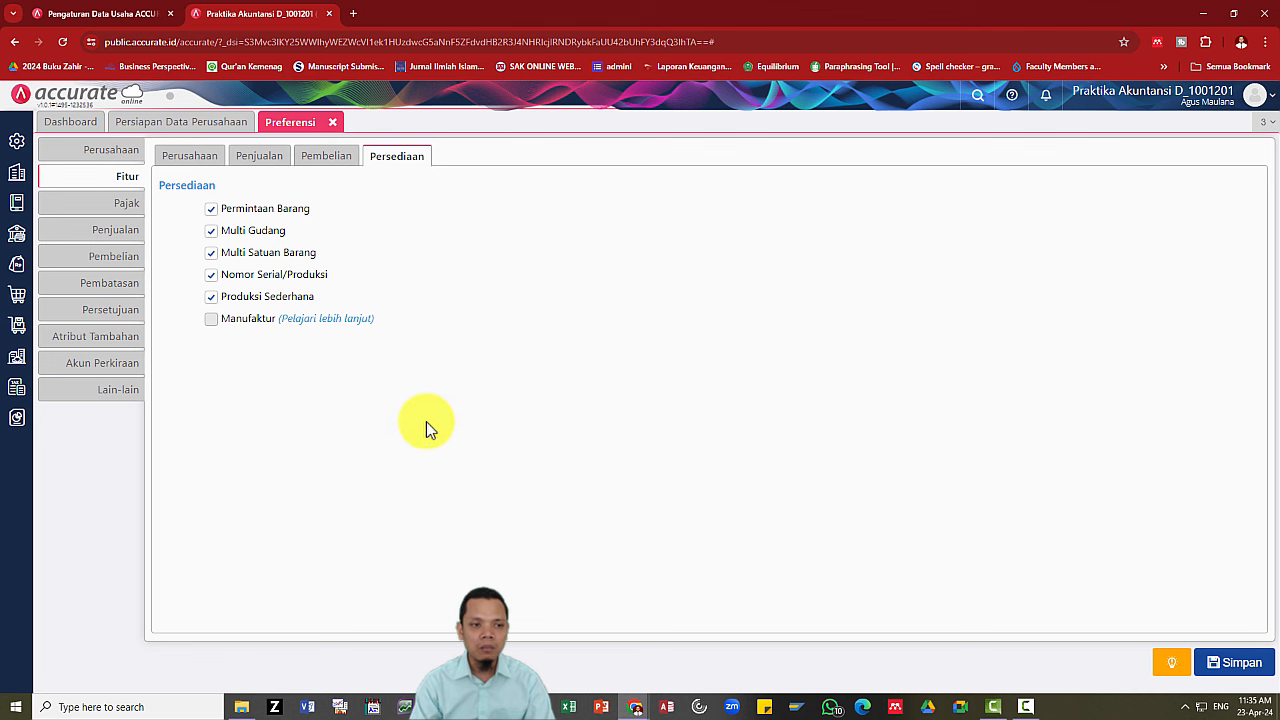
{"action": "left_click", "coordinate": [120, 155]}
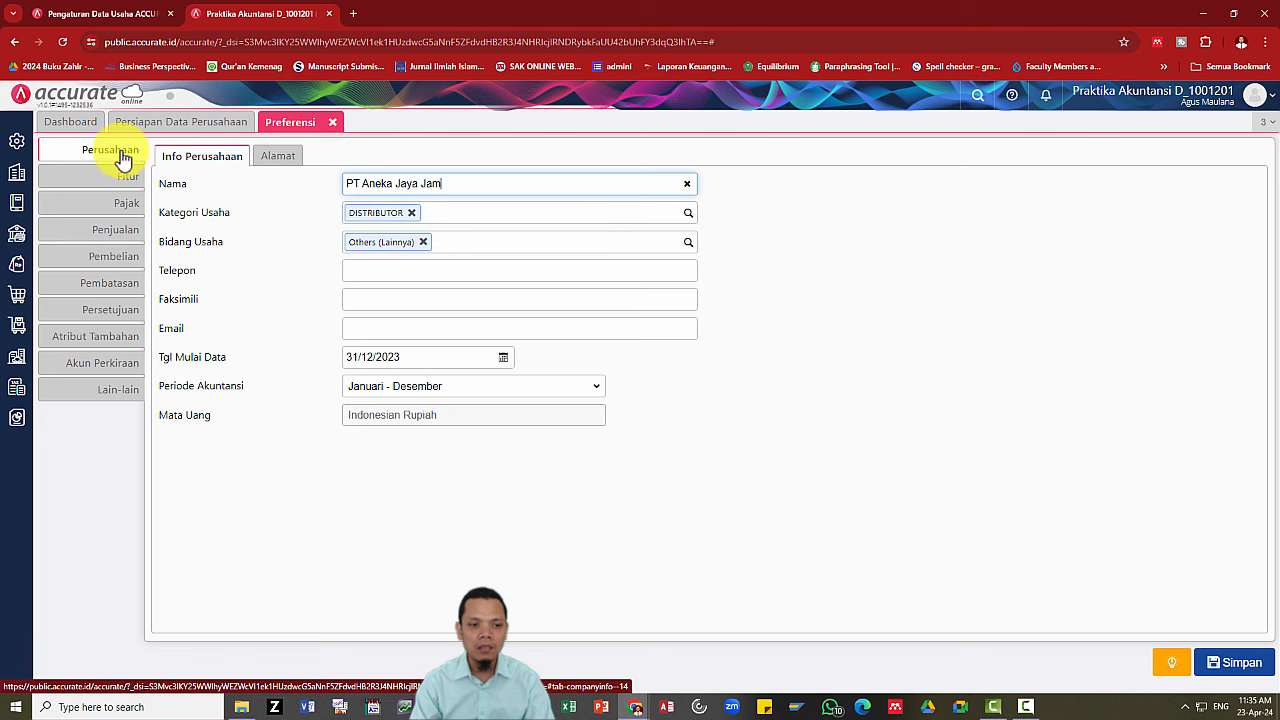
{"action": "left_click", "coordinate": [360, 268]}
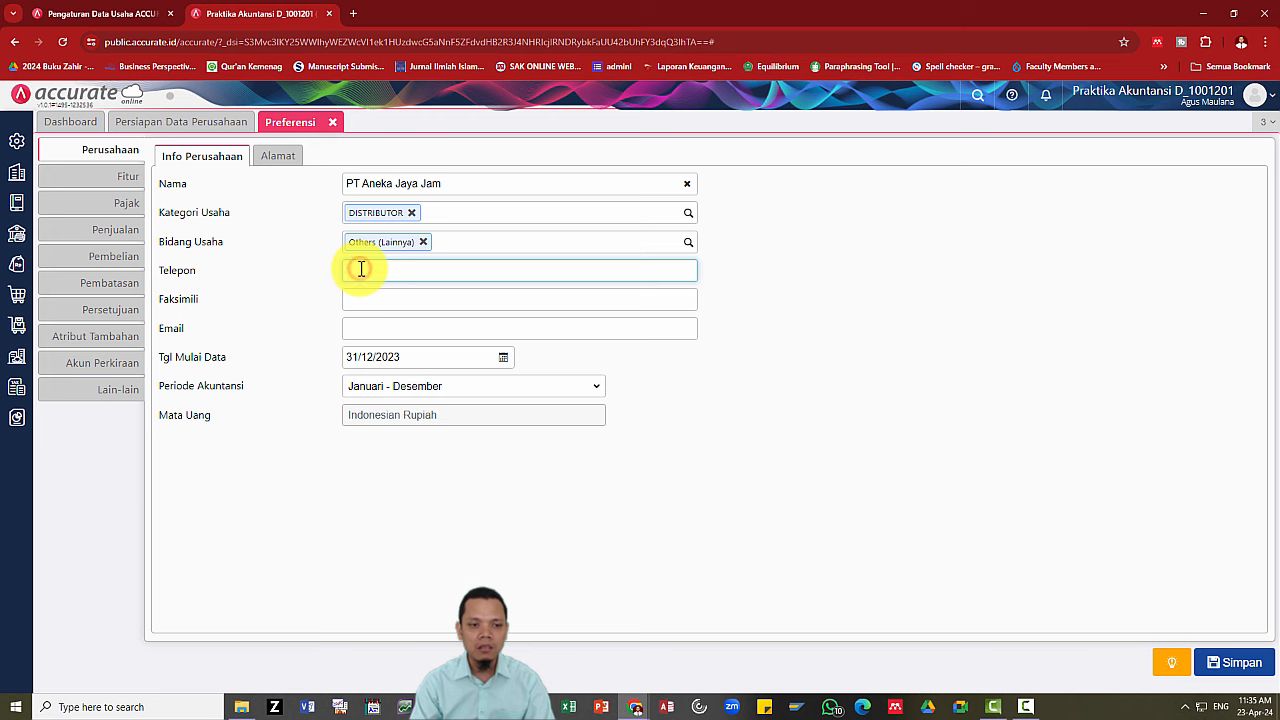
{"action": "key", "text": "alt+Tab"}
{"action": "scroll", "coordinate": [453, 378], "scroll_direction": "up", "scroll_amount": 4}
{"action": "scroll", "coordinate": [453, 372], "scroll_direction": "down", "scroll_amount": 2}
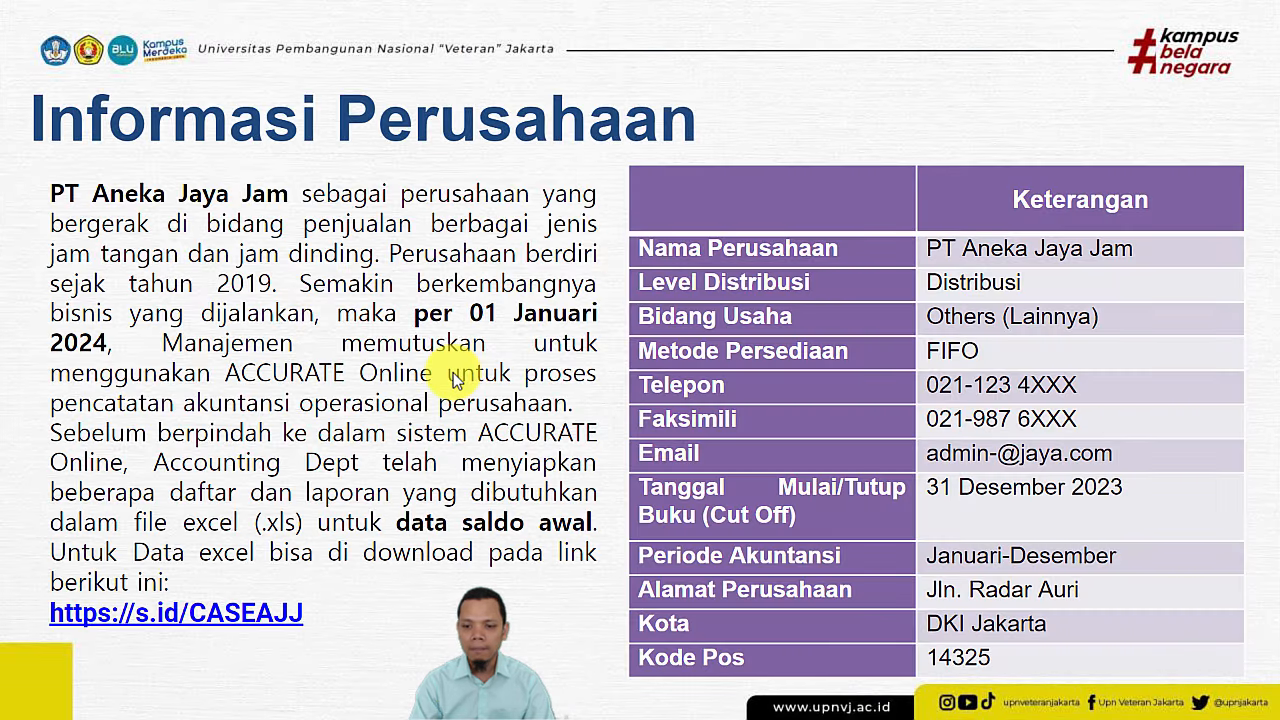
{"action": "key", "text": "alt+Tab"}
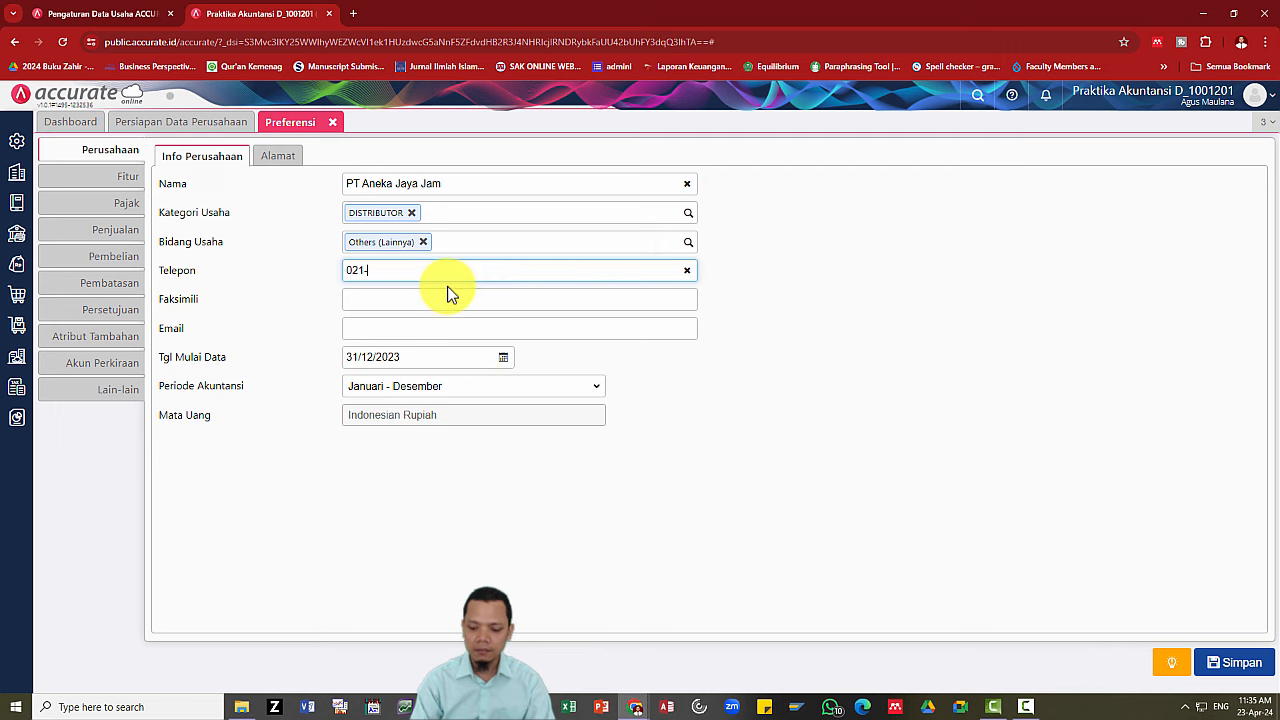
{"action": "key", "text": "alt+Tab"}
{"action": "key", "text": "alt+Tab"}
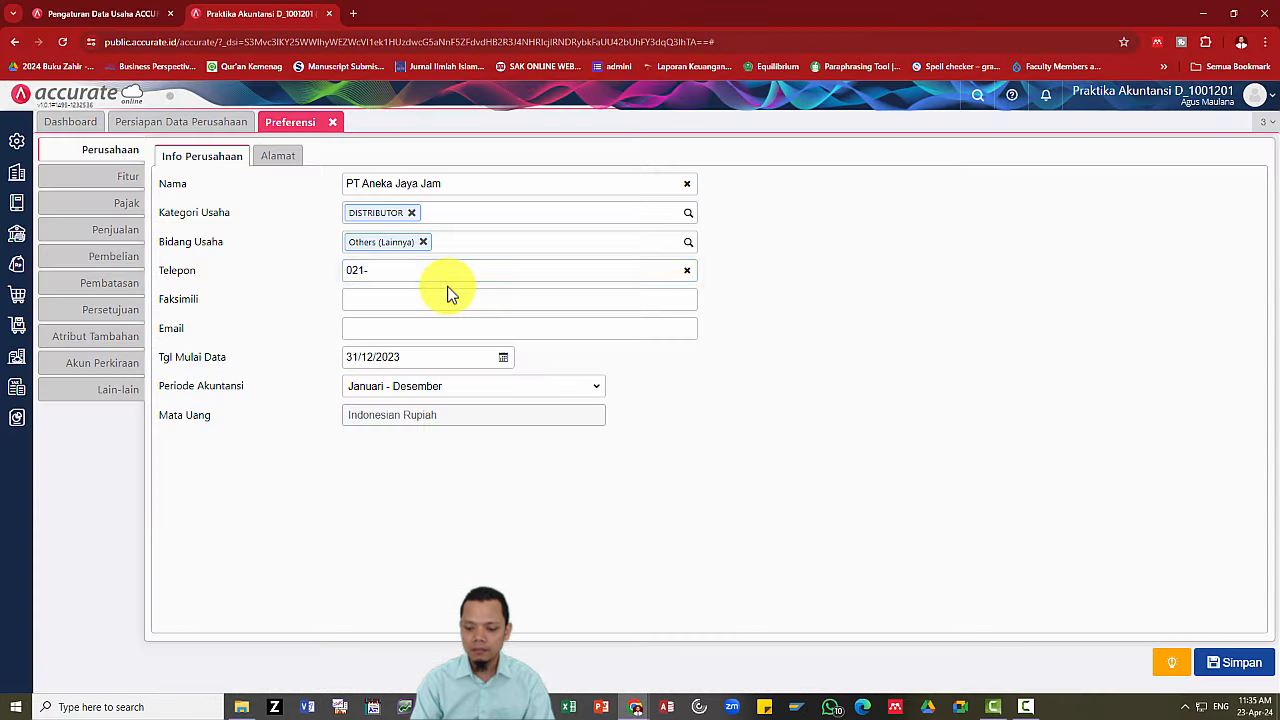
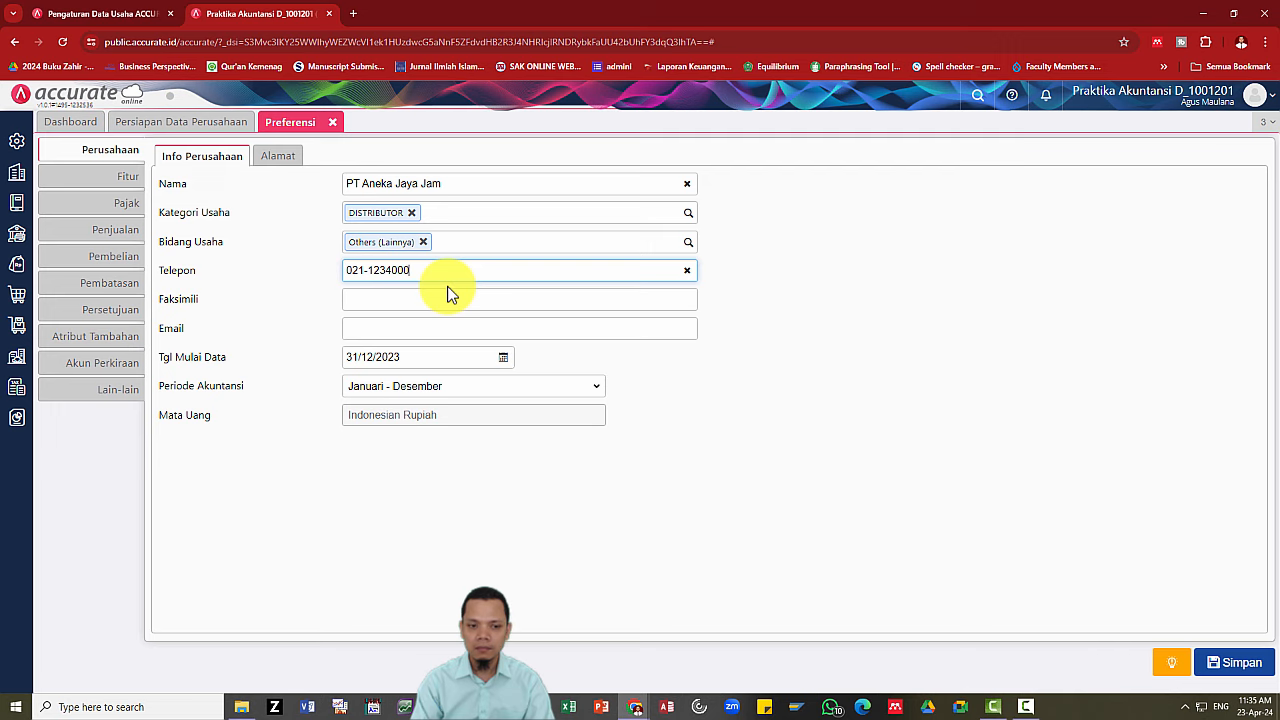
{"action": "left_click", "coordinate": [448, 293]}
{"action": "key", "text": "alt+Tab"}
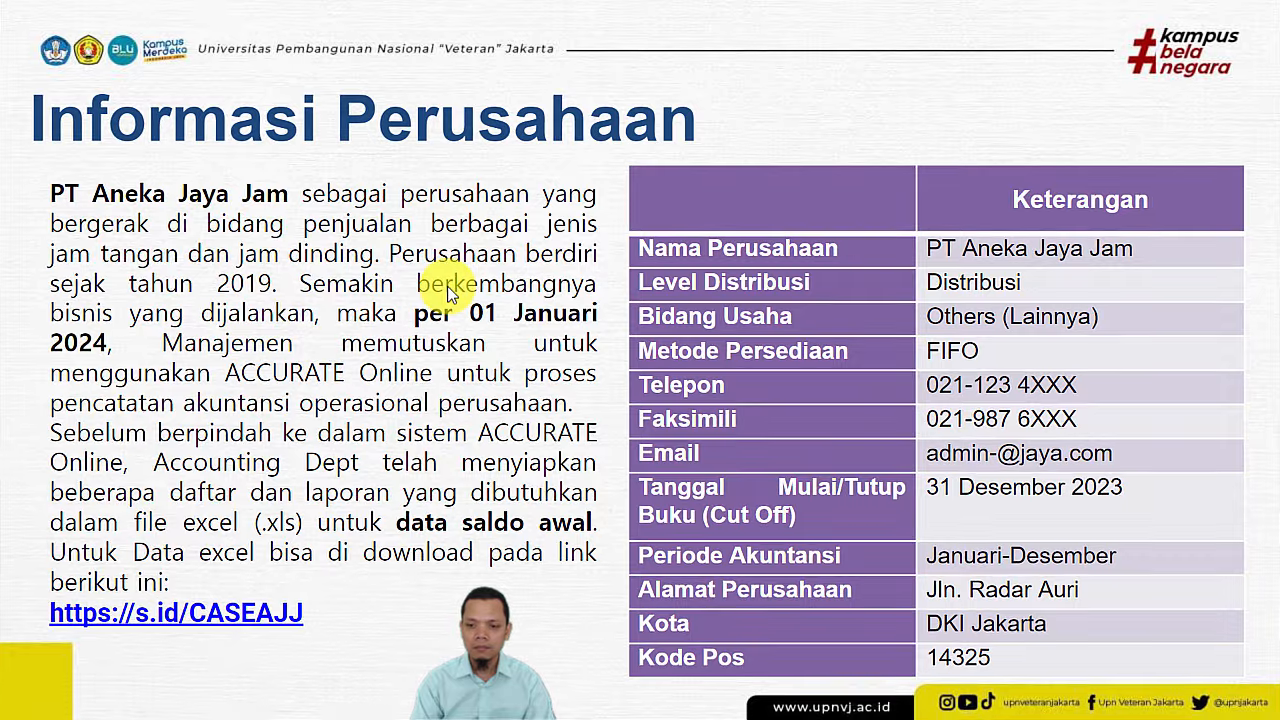
{"action": "key", "text": "alt+Tab"}
{"action": "key", "text": "alt+Tab"}
{"action": "key", "text": "alt+Tab"}
{"action": "key", "text": "alt+Tab"}
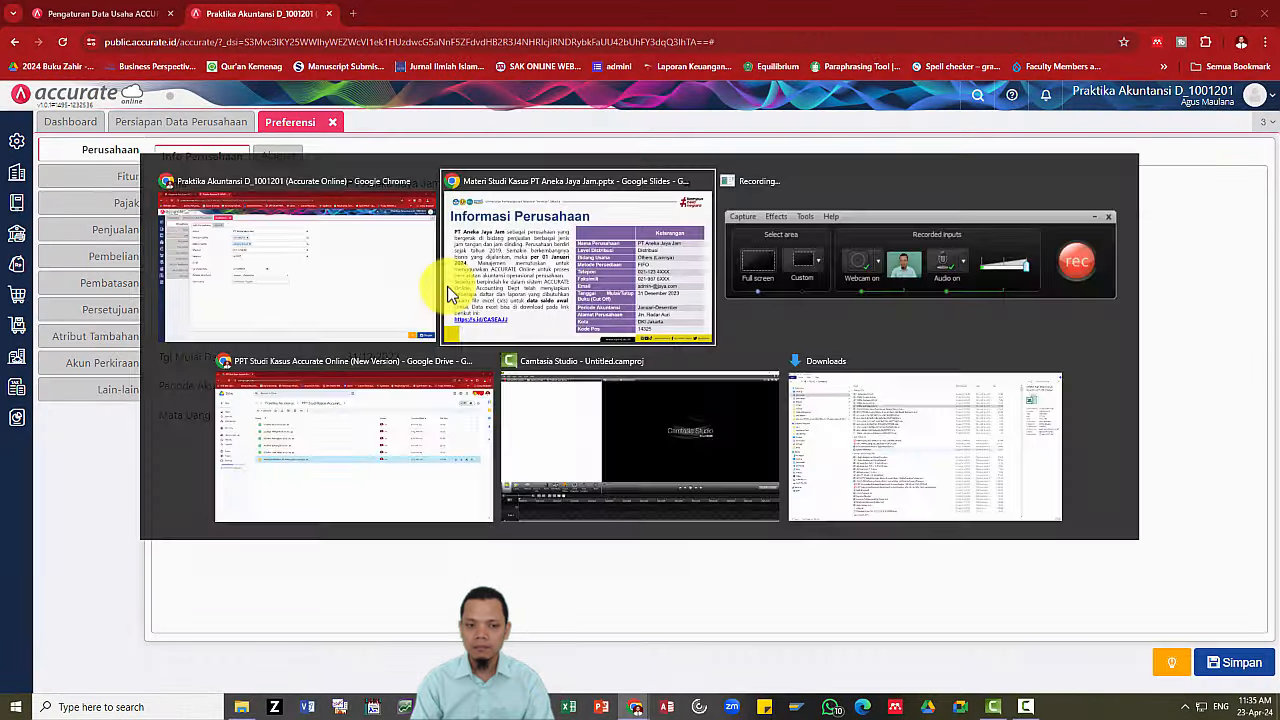
{"action": "key", "text": "alt+Tab"}
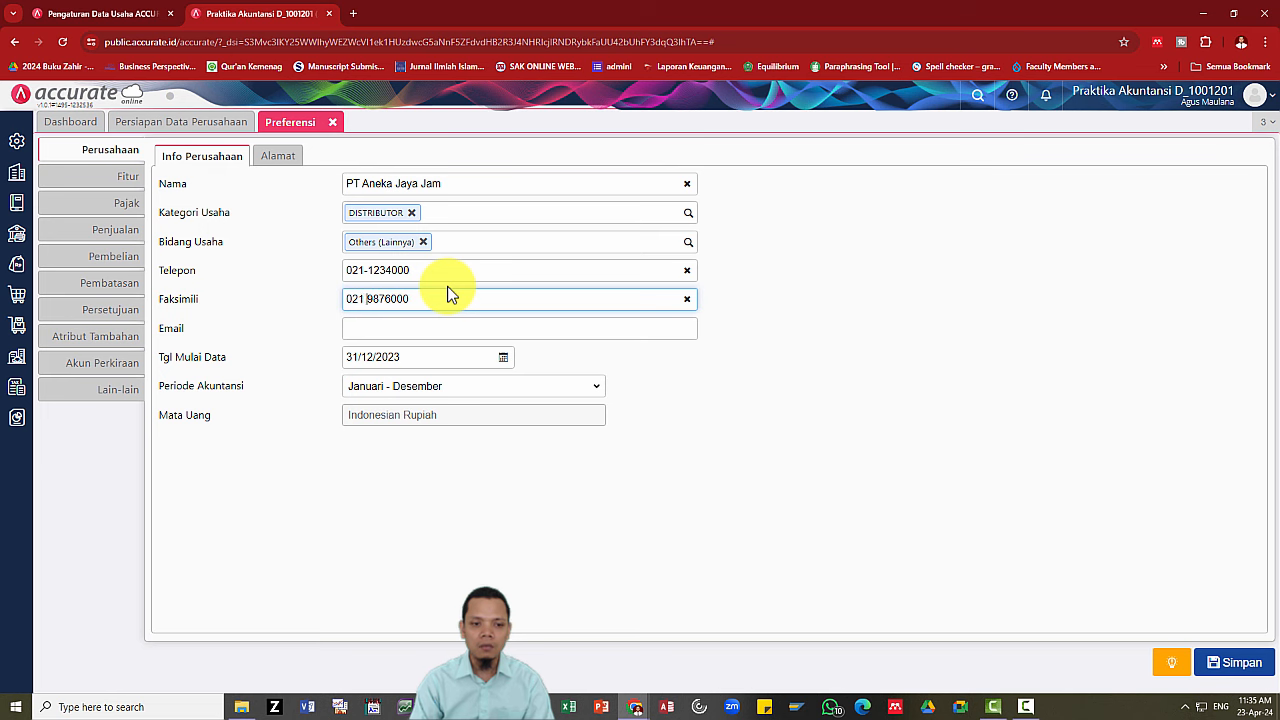
{"action": "key", "text": "BackSpace"}
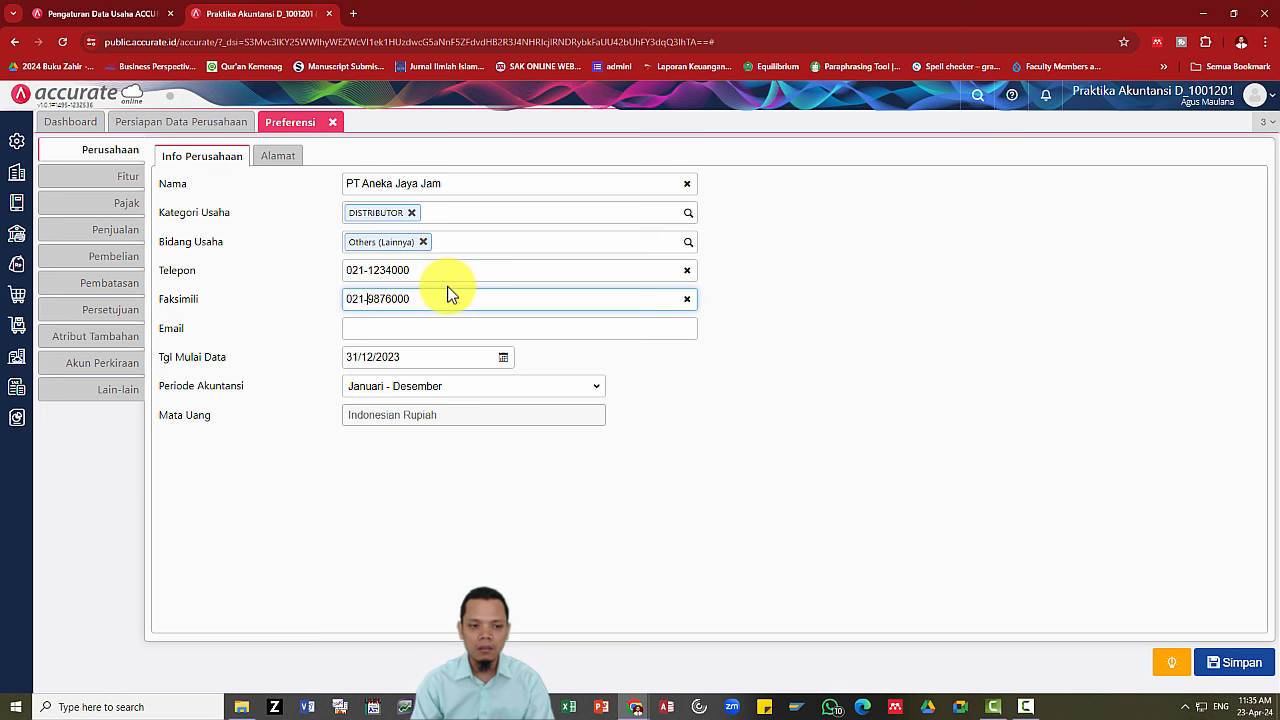
Fill in the company e-mail address from the slide.
{"action": "key", "text": "alt+Tab"}
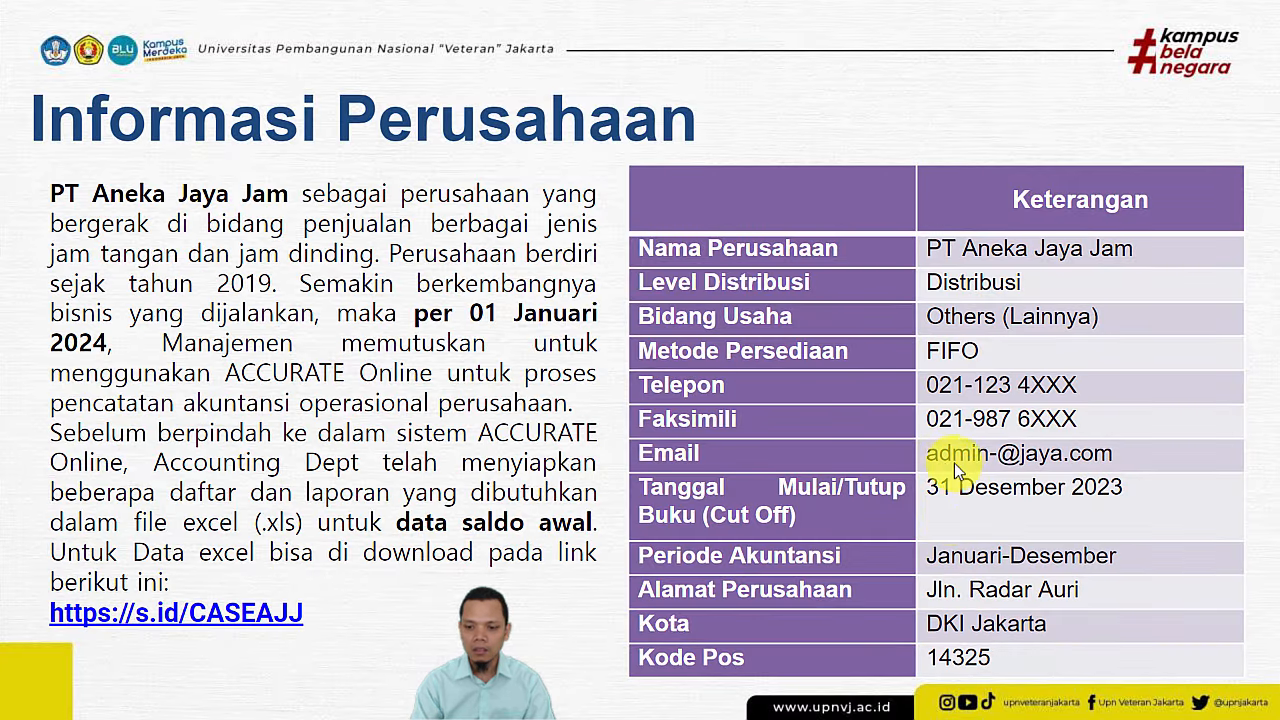
{"action": "key", "text": "alt+Tab"}
{"action": "key", "text": "Tab"}
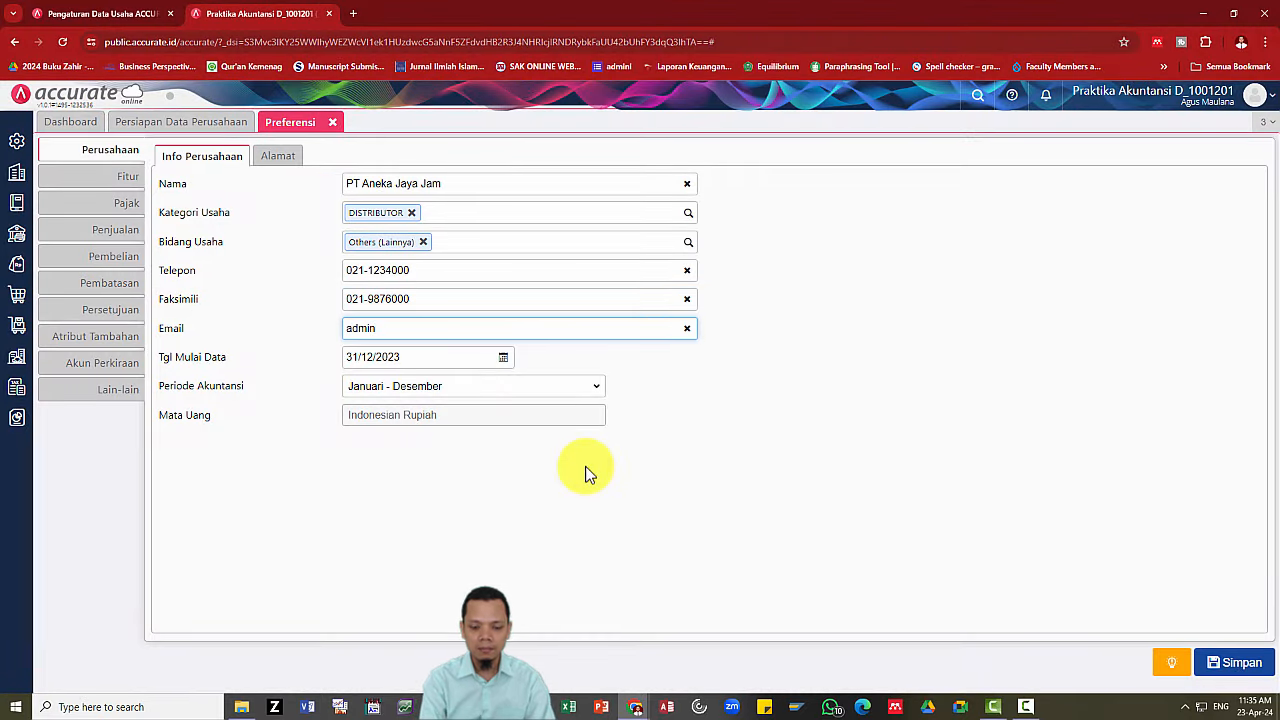
{"action": "key", "text": "alt+Tab"}
{"action": "key", "text": "alt+Tab"}
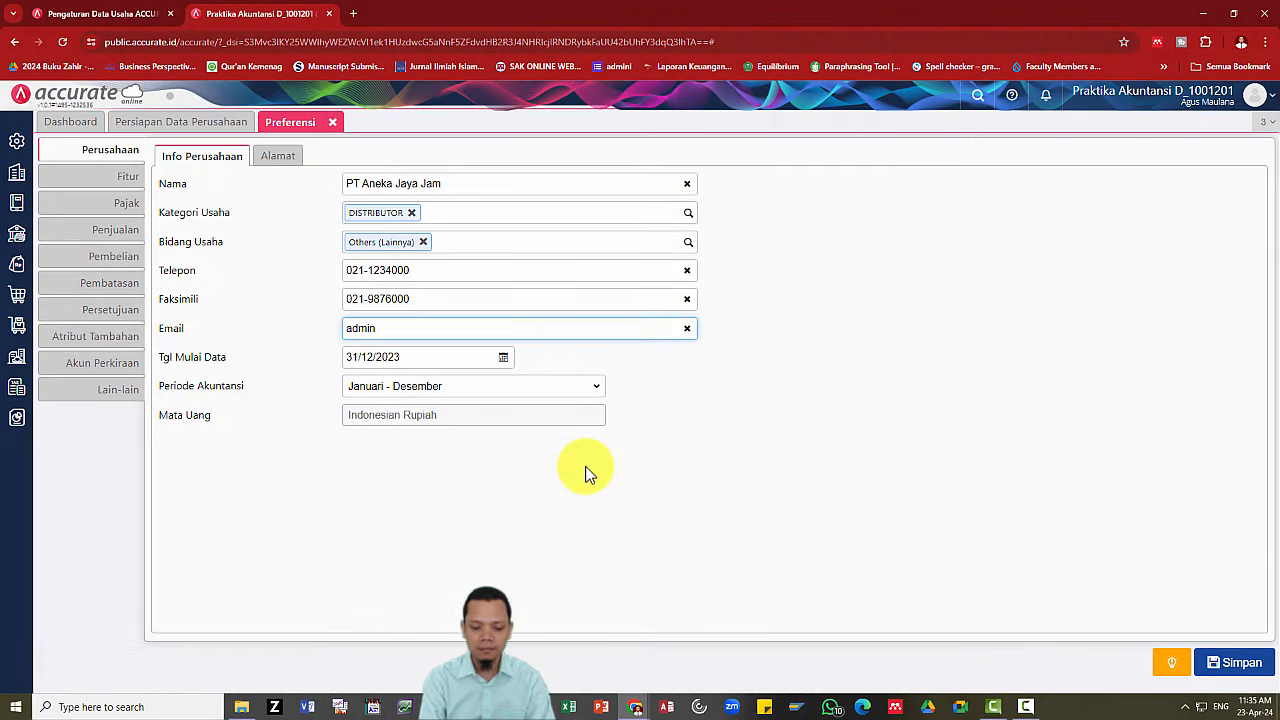
{"action": "key", "text": "alt+Tab"}
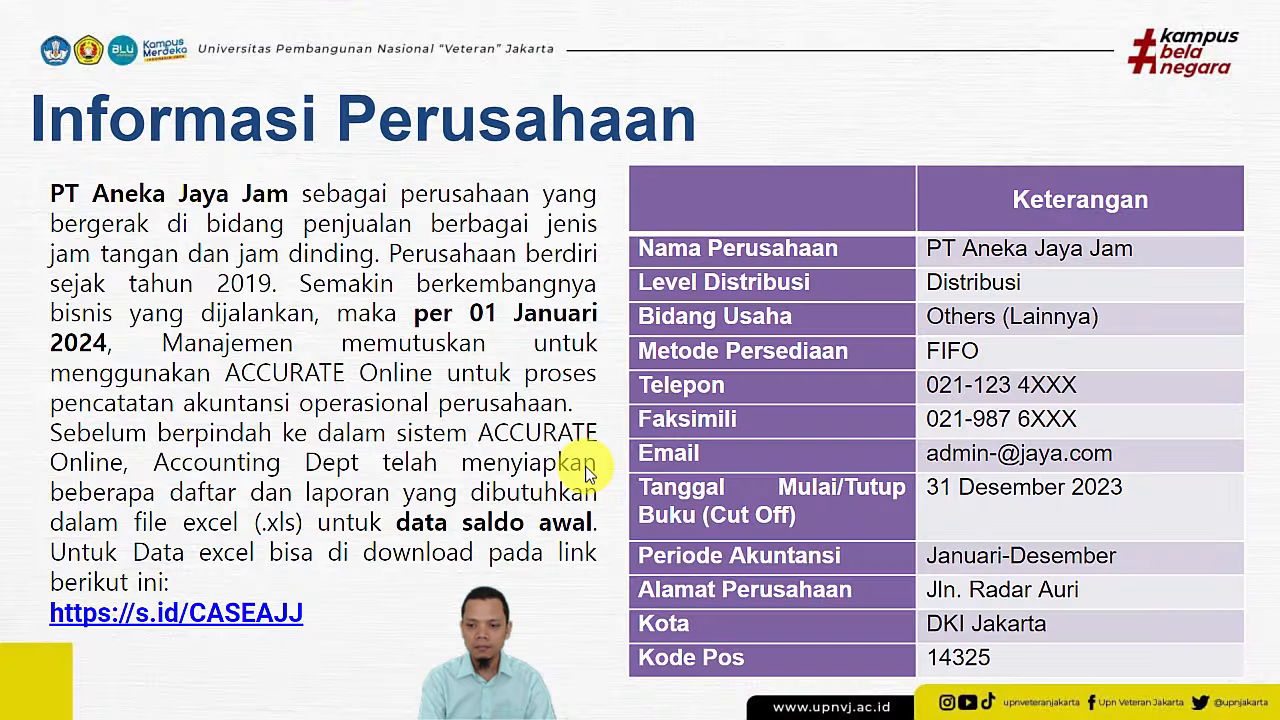
{"action": "key", "text": "alt+Tab"}
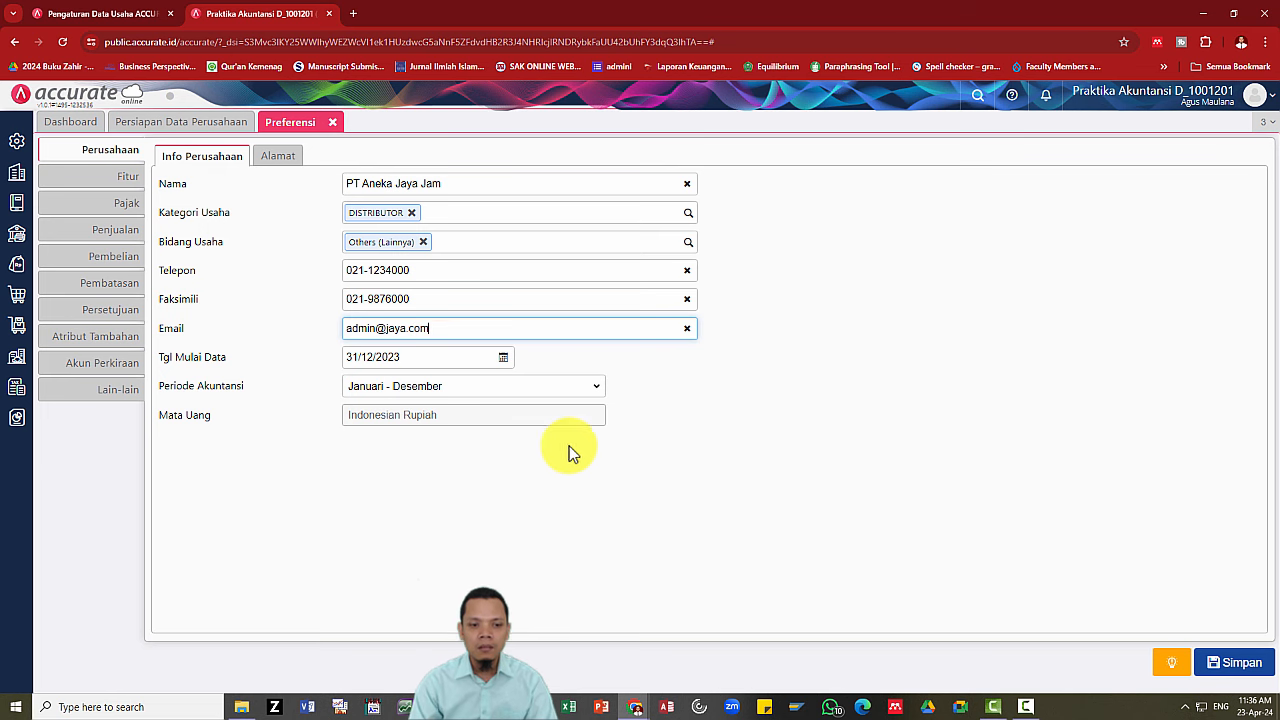
{"action": "left_click", "coordinate": [281, 161]}
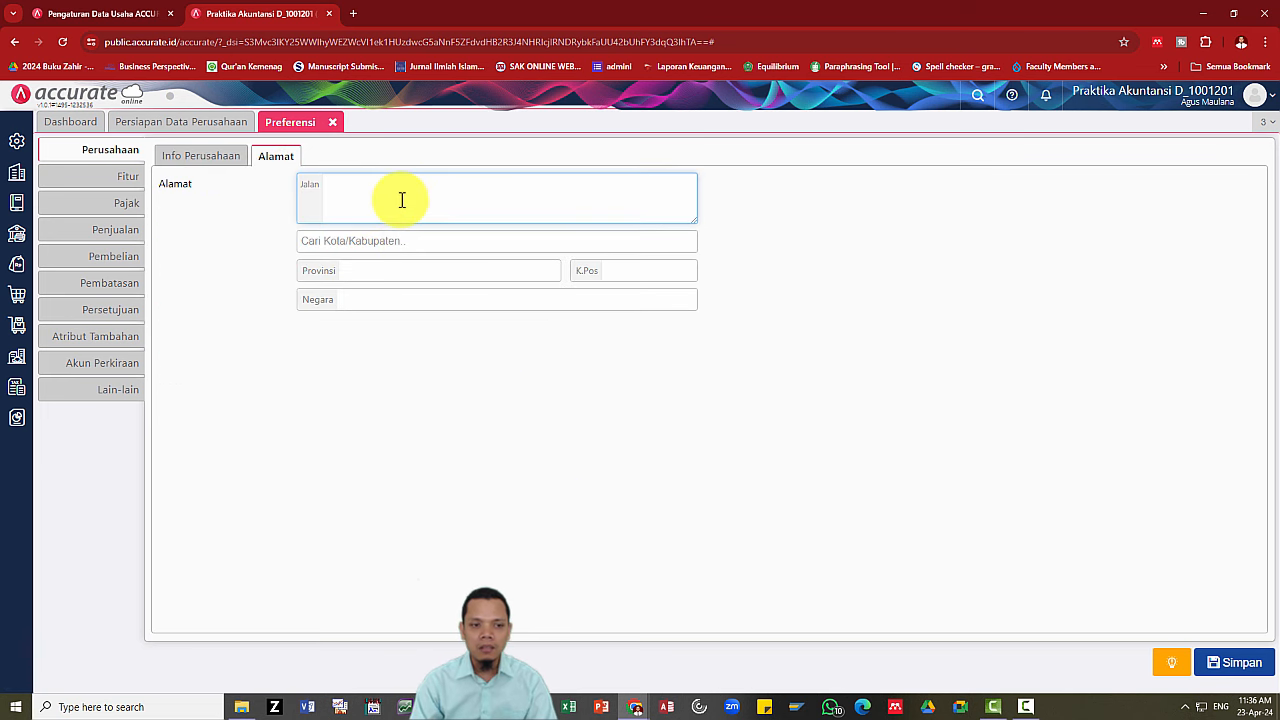
{"action": "key", "text": "alt+Tab"}
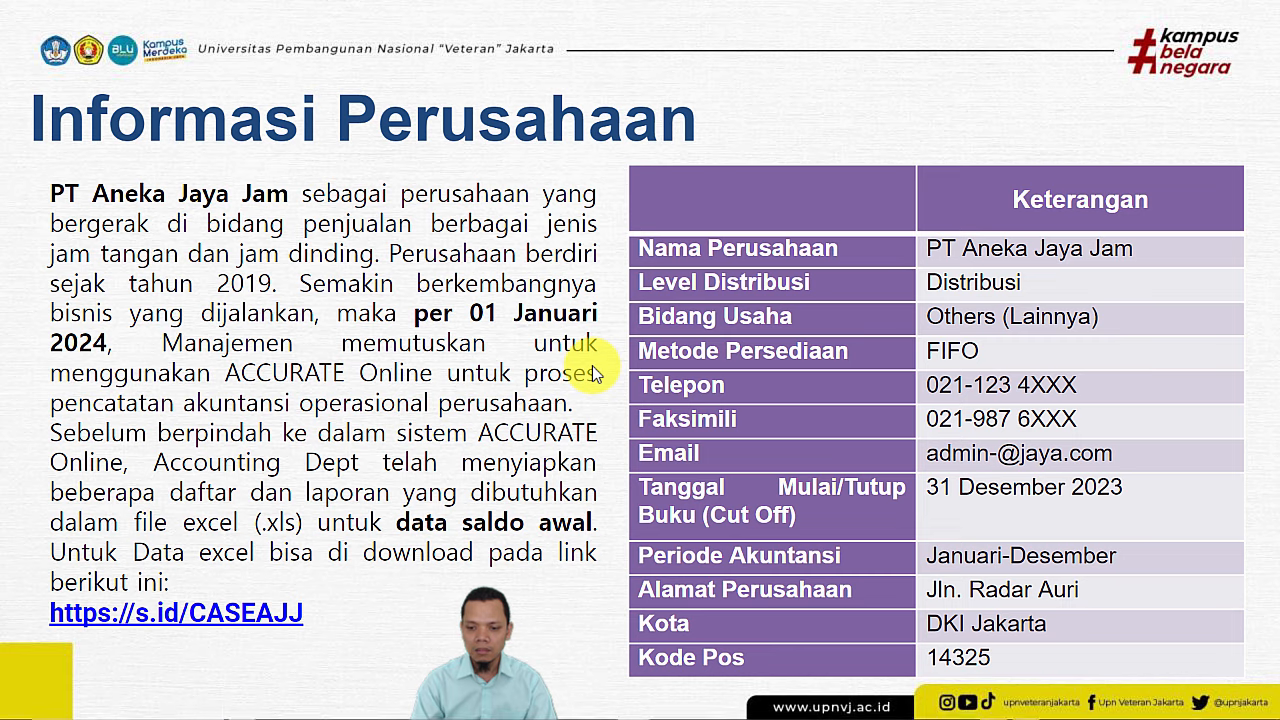
{"action": "key", "text": "alt+Tab"}
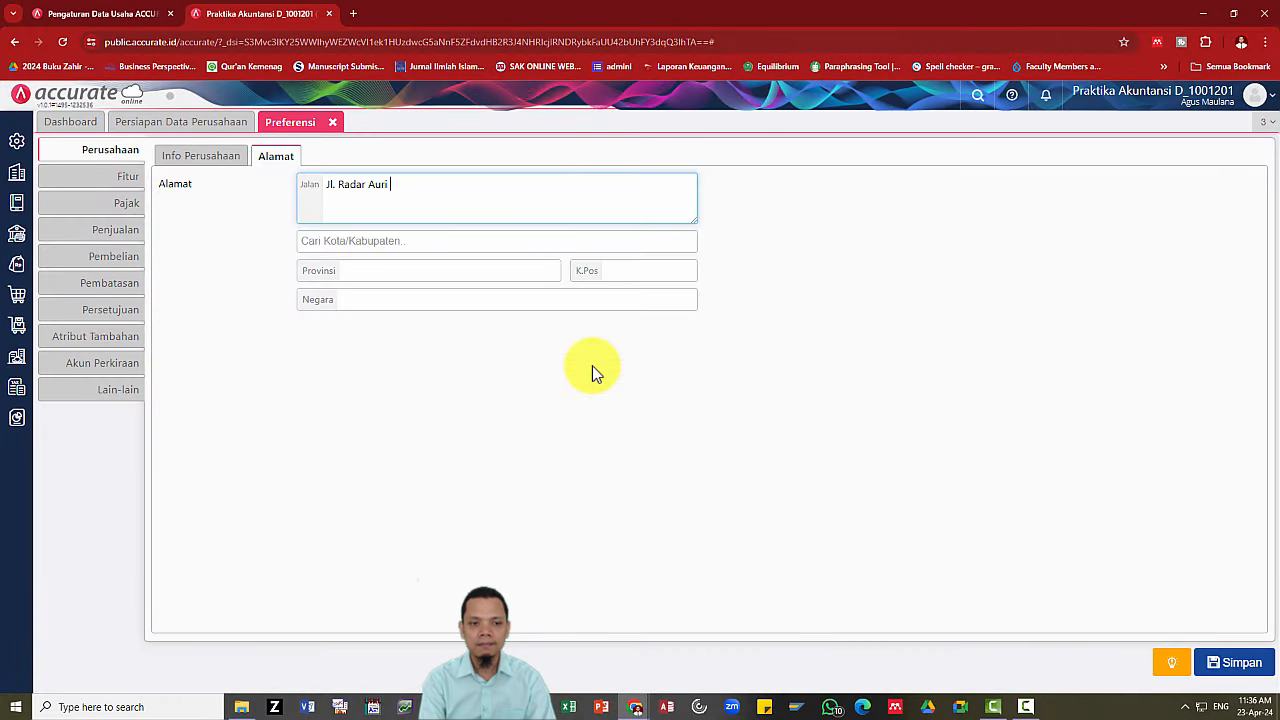
{"action": "key", "text": "Tab"}
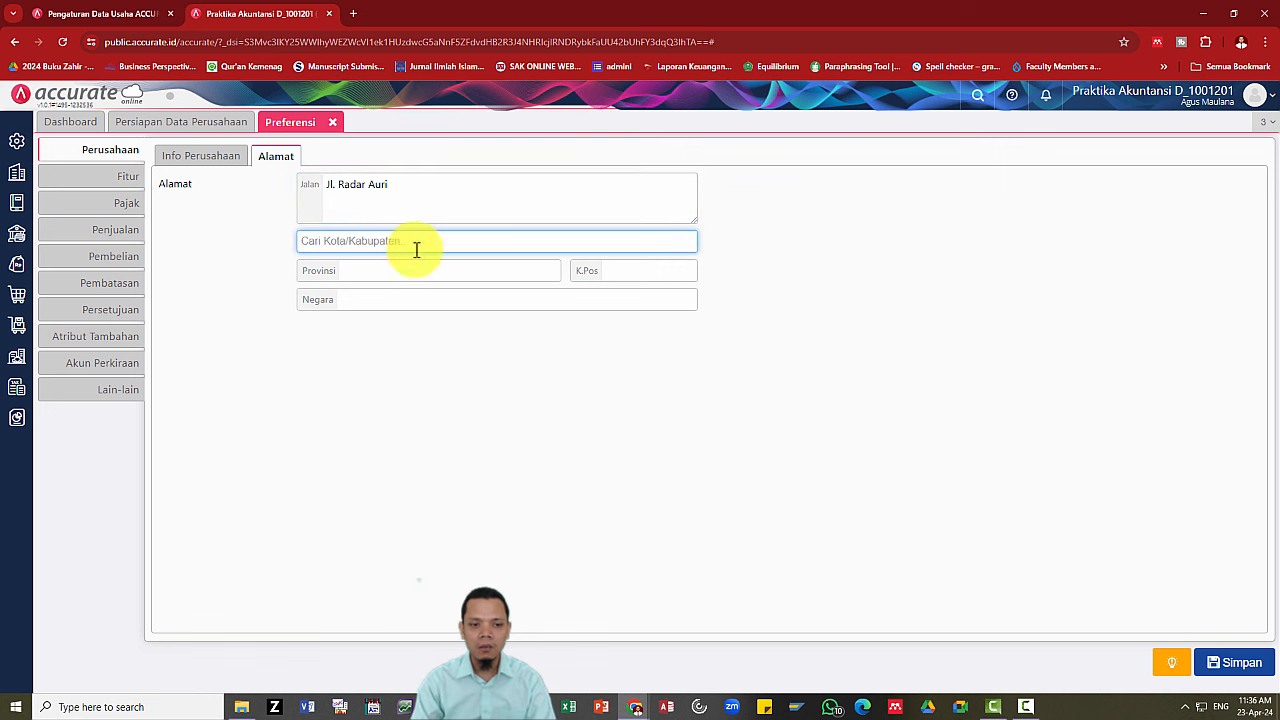
{"action": "type", "text": "dki"}
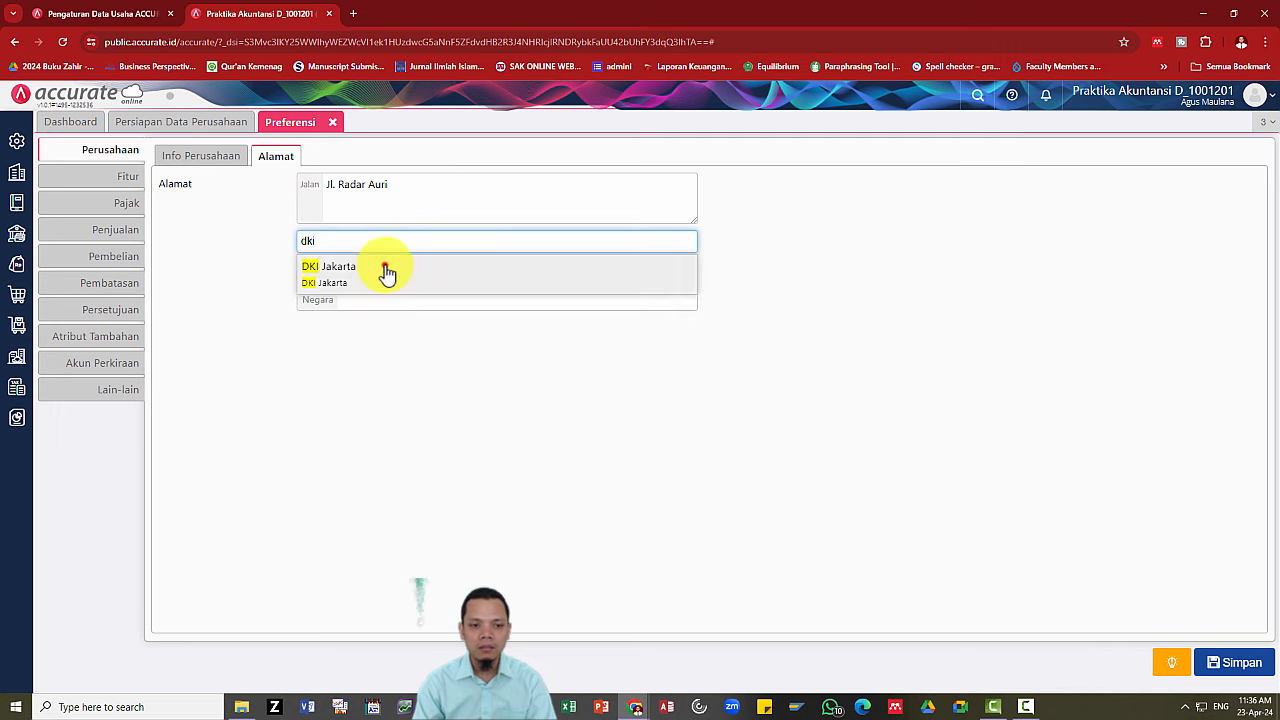
{"action": "left_click", "coordinate": [386, 268]}
{"action": "left_click", "coordinate": [675, 270]}
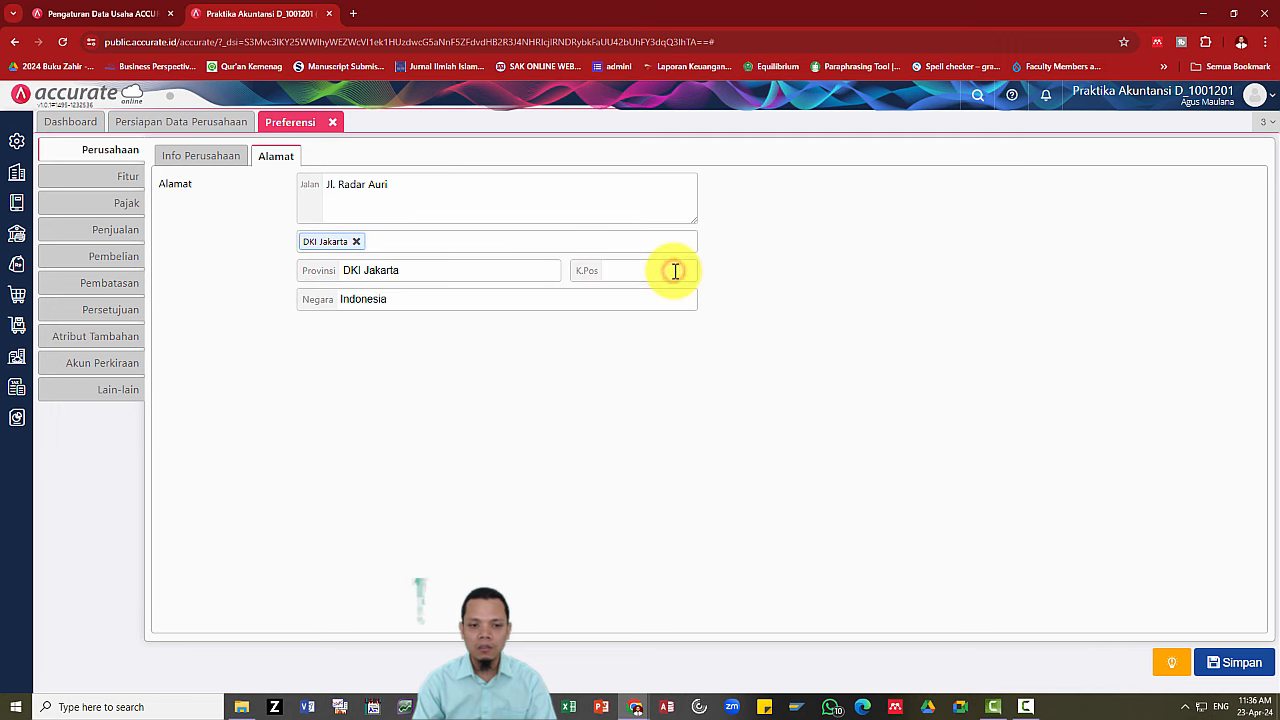
{"action": "key", "text": "alt+Tab"}
{"action": "key", "text": "alt+Tab"}
{"action": "type", "text": "142"}
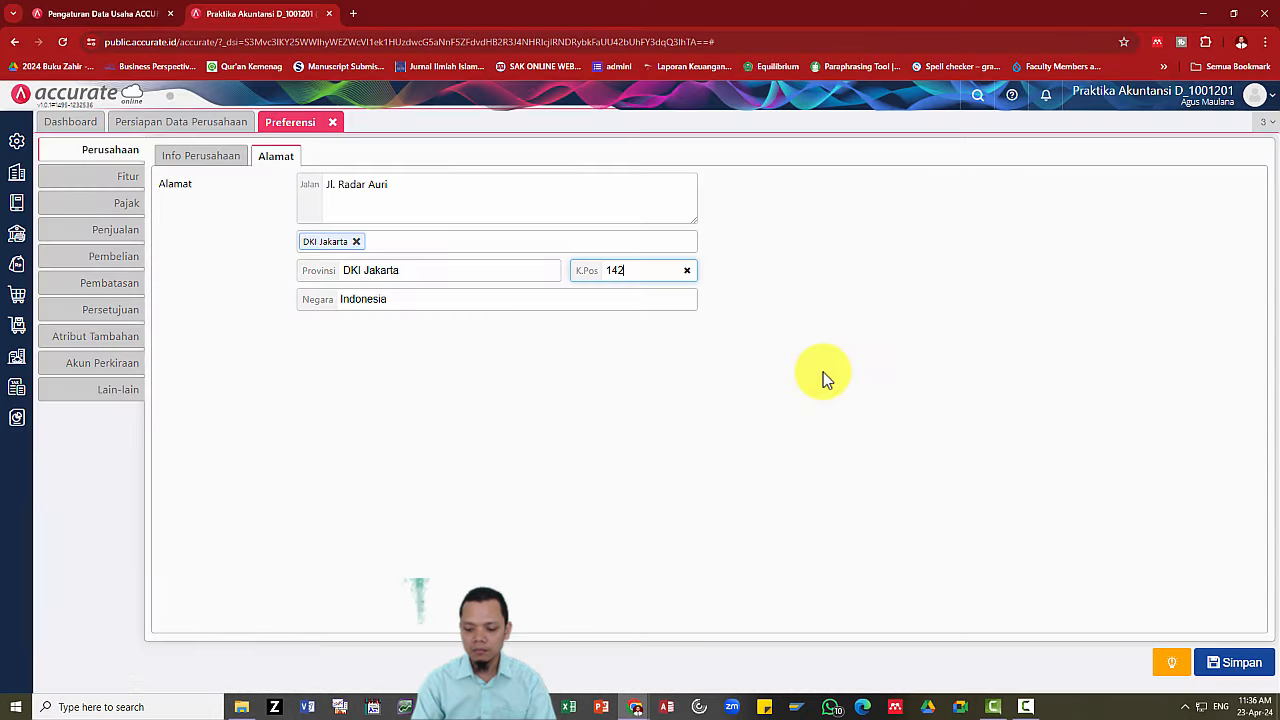
{"action": "key", "text": "alt+Tab"}
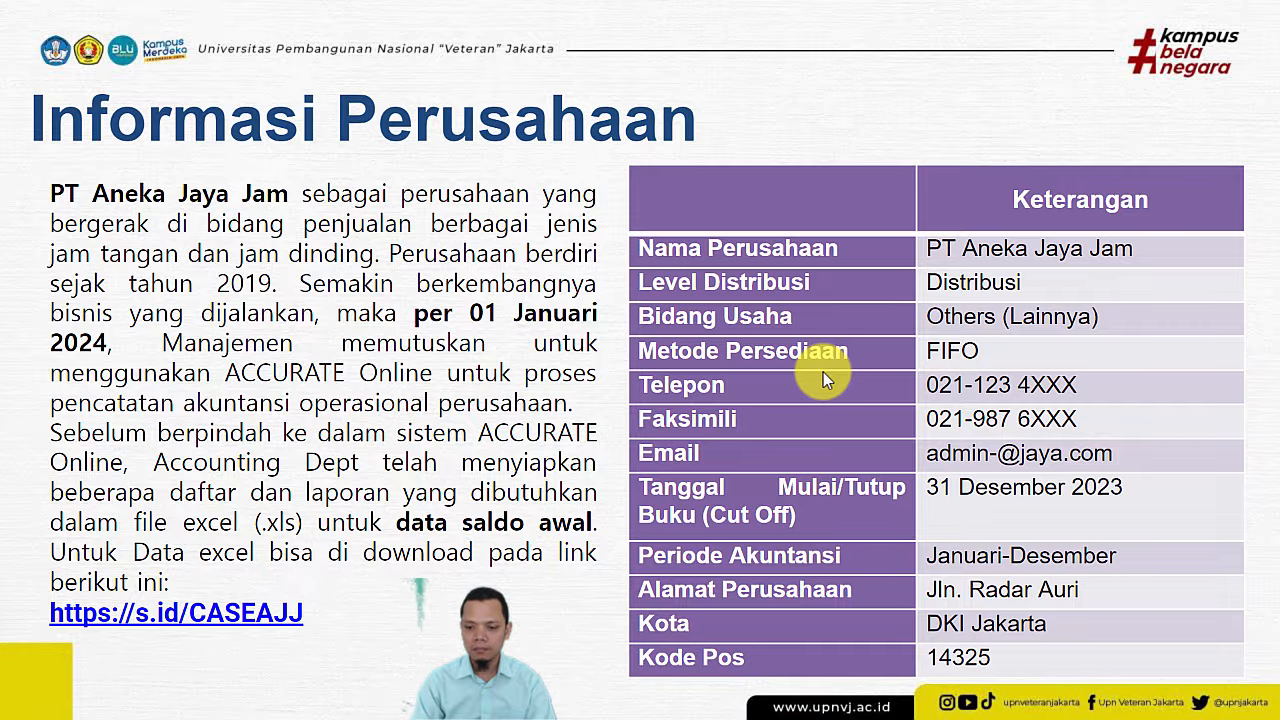
{"action": "key", "text": "alt+Tab"}
{"action": "type", "text": "5"}
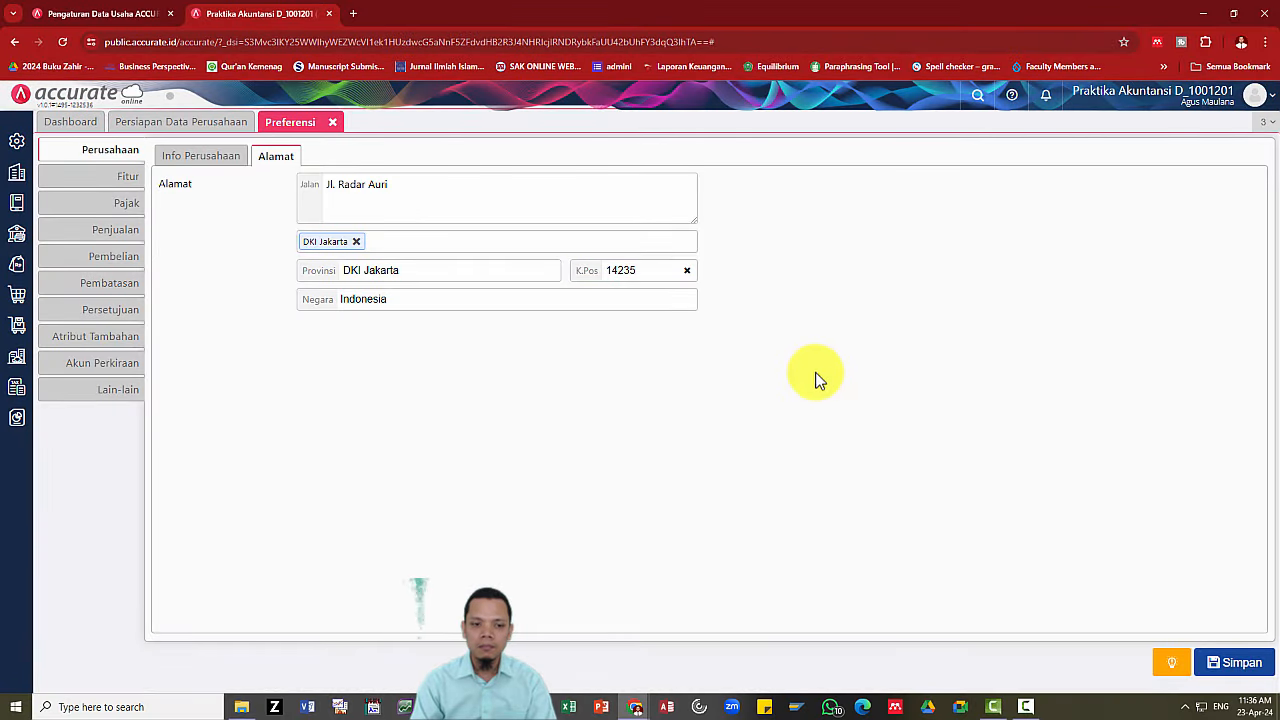
{"action": "left_click", "coordinate": [1236, 663]}
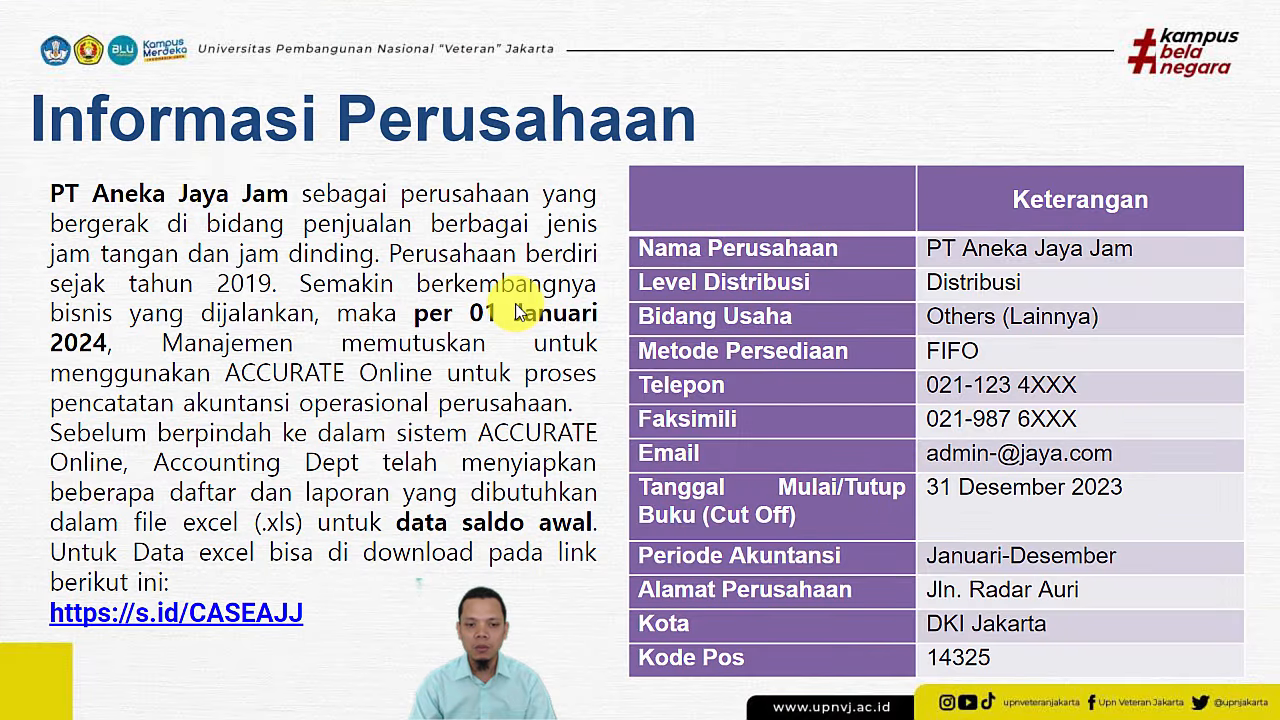
Advance the slideshow past the sales policy slide, then switch to Google Drive.
{"action": "key", "text": "Right"}
{"action": "key", "text": "Right"}
{"action": "key", "text": "Right"}
{"action": "key", "text": "Left"}
{"action": "key", "text": "Right"}
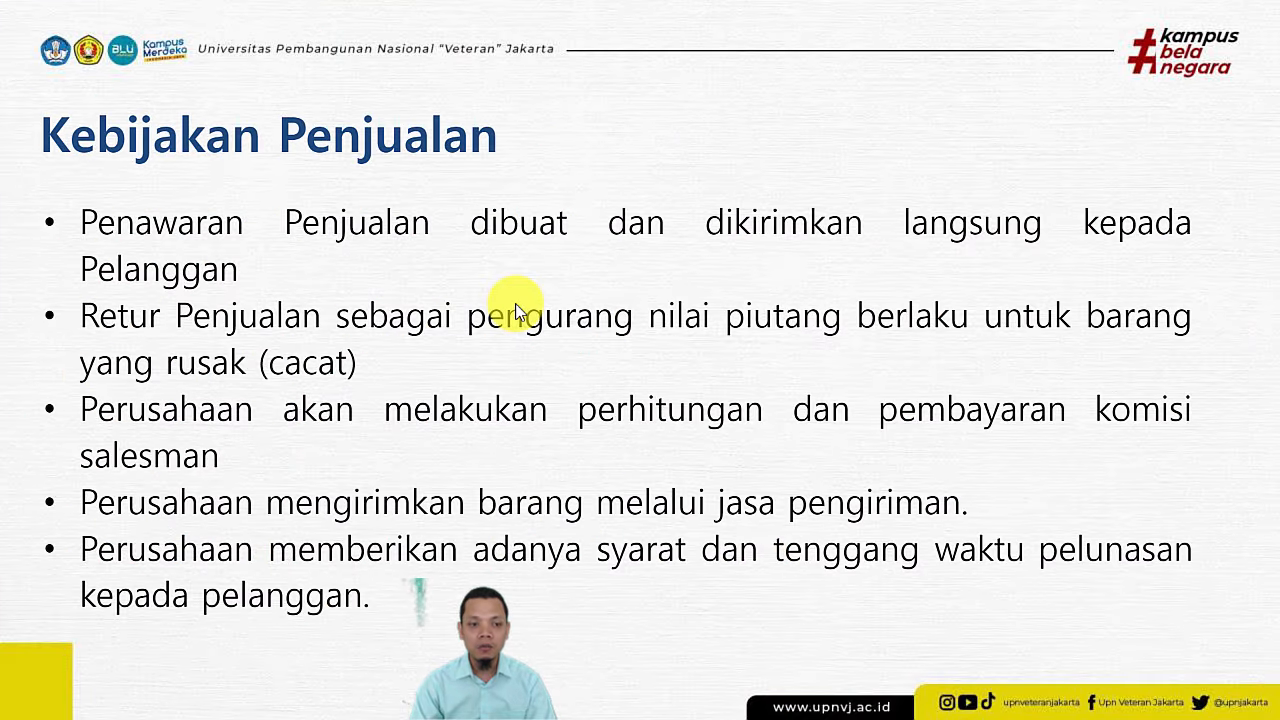
{"action": "key", "text": "Right"}
{"action": "key", "text": "Right"}
{"action": "key", "text": "Right"}
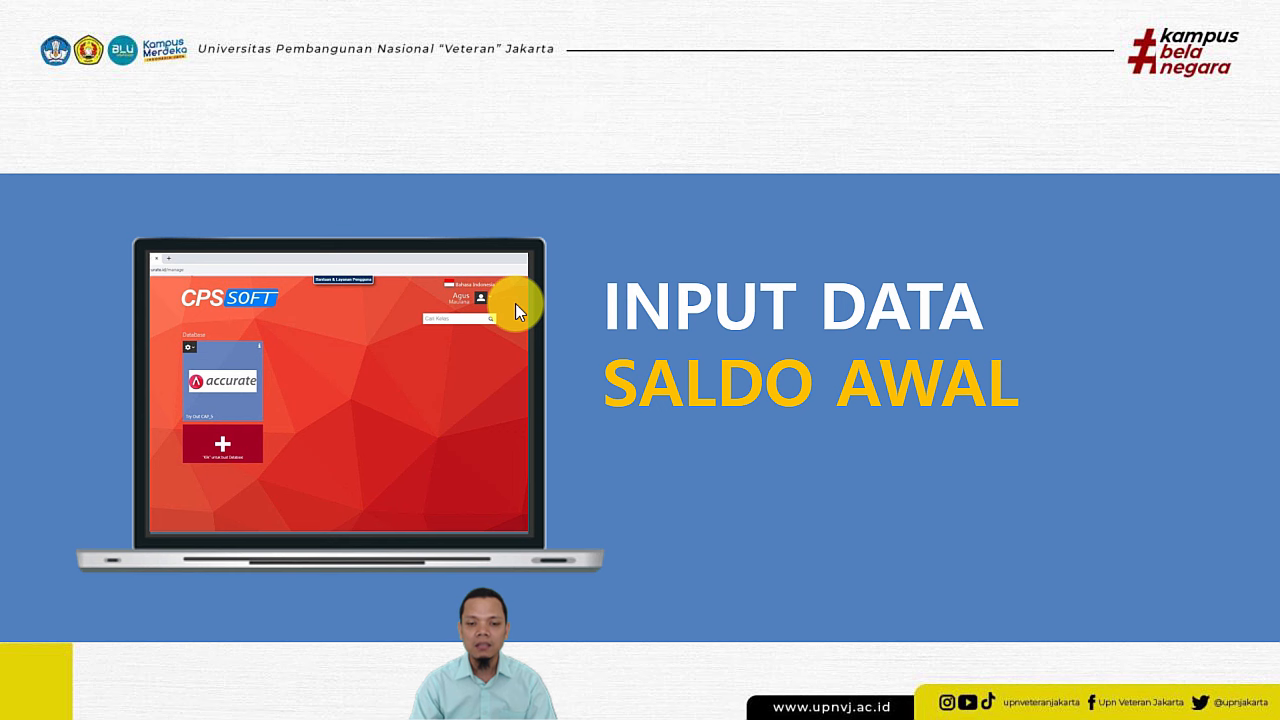
{"action": "key", "text": "alt+Tab"}
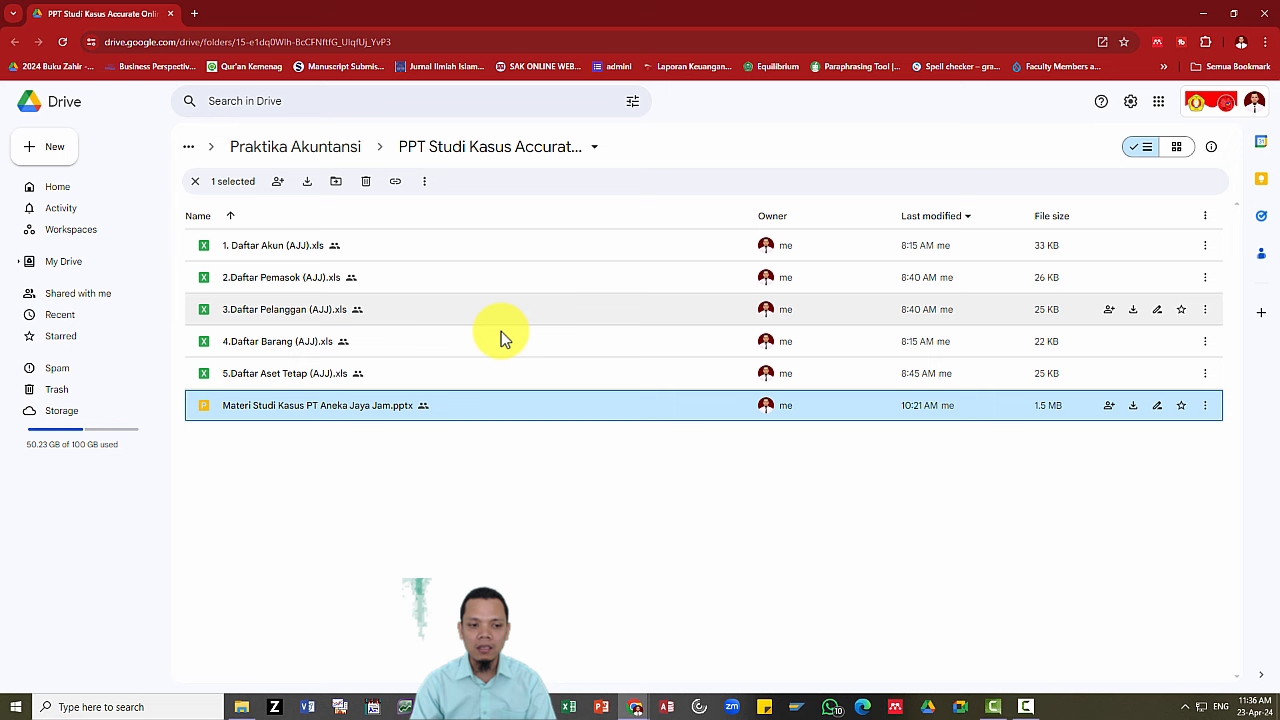
Open 1. Daftar Akun (AJJ).xls from the Downloads folder in Excel.
{"action": "left_click", "coordinate": [337, 503]}
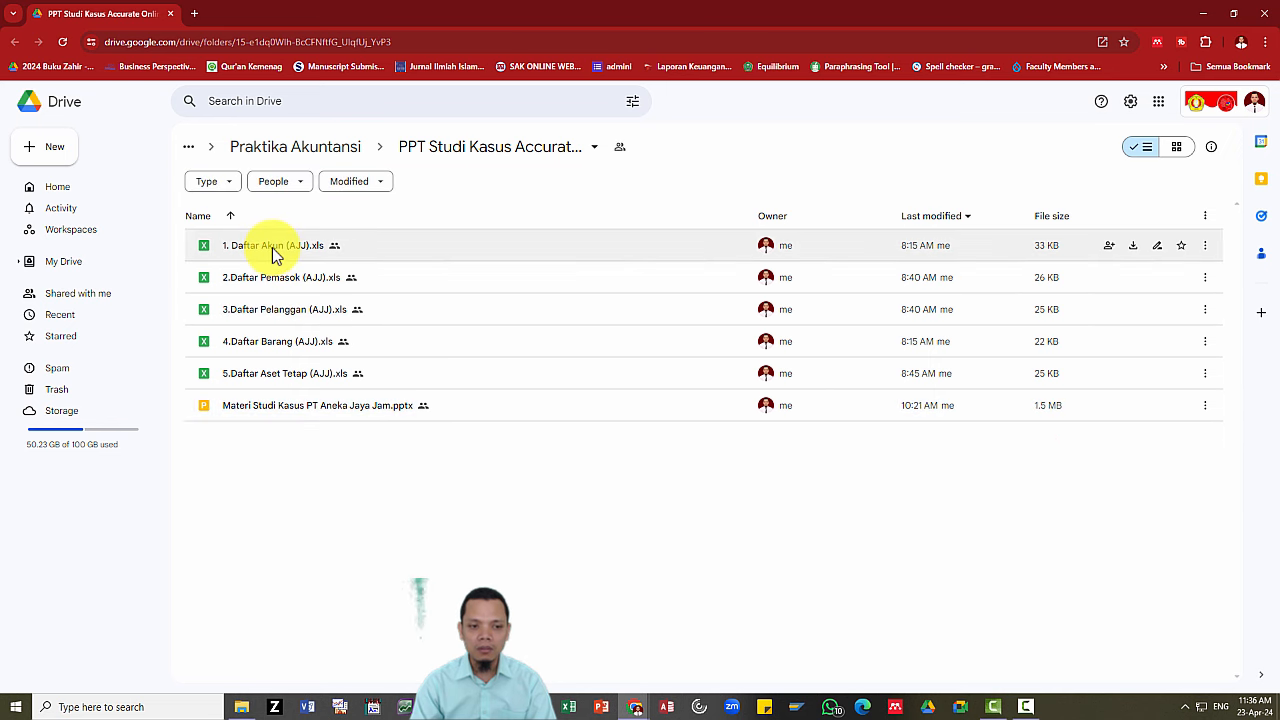
{"action": "key", "text": "alt+Tab"}
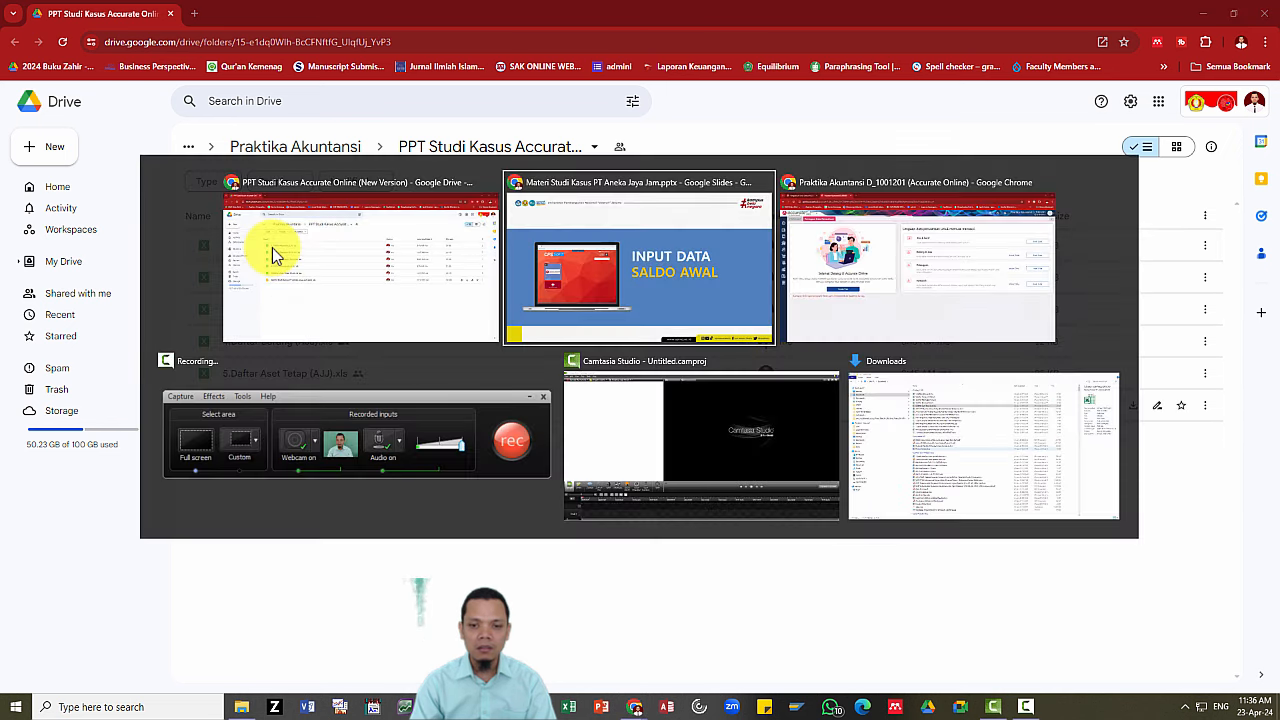
{"action": "key", "text": "alt+Tab"}
{"action": "key", "text": "alt+Tab"}
{"action": "key", "text": "alt+Tab"}
{"action": "key", "text": "alt+Tab"}
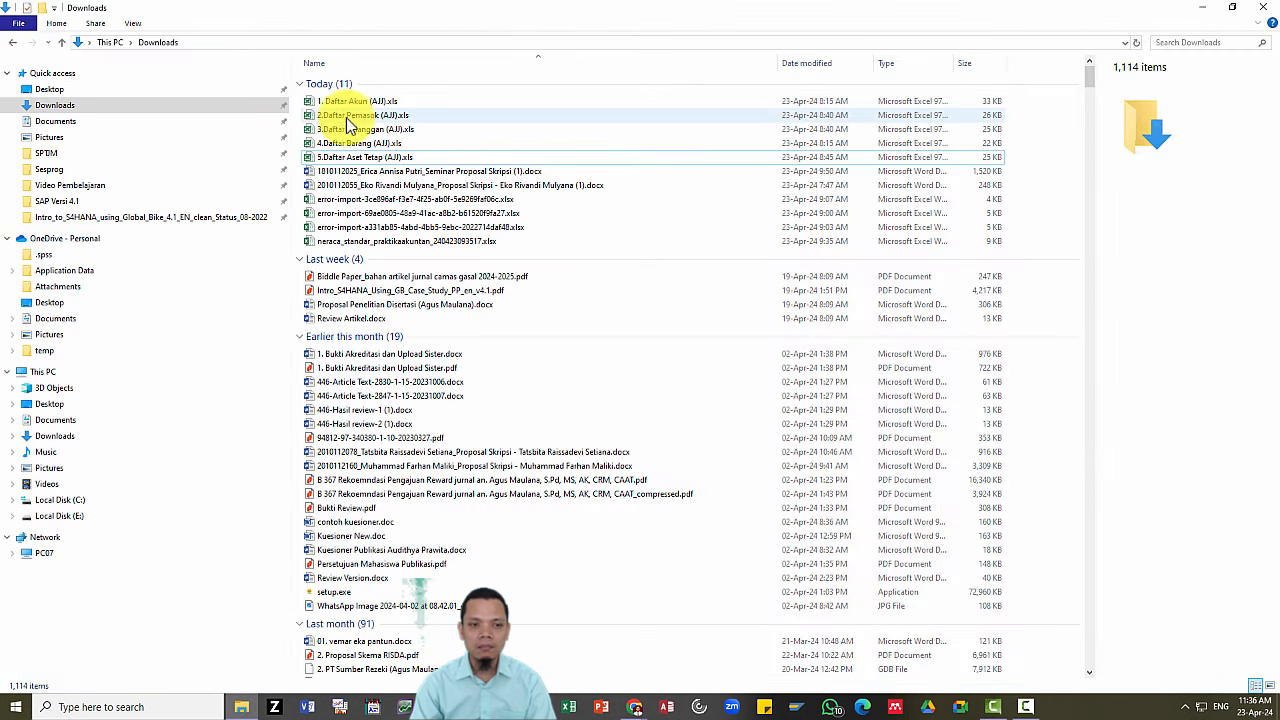
{"action": "left_click", "coordinate": [343, 104]}
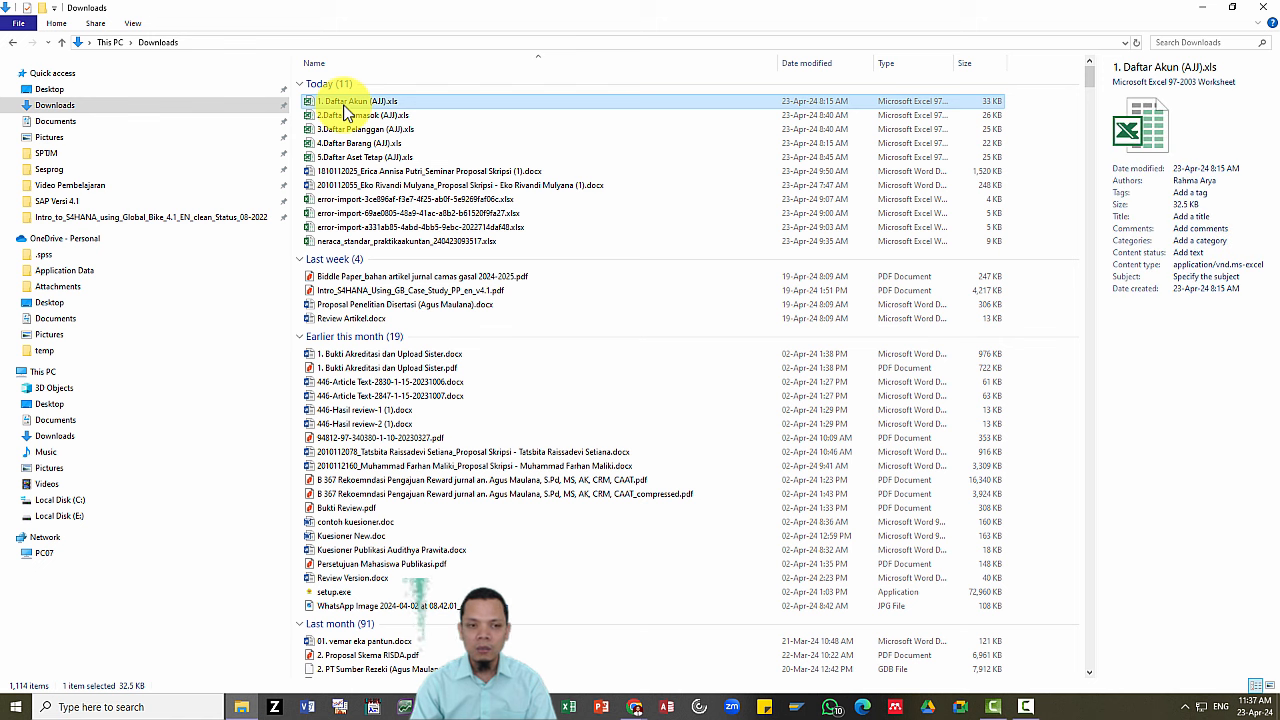
{"action": "double_click", "coordinate": [343, 104]}
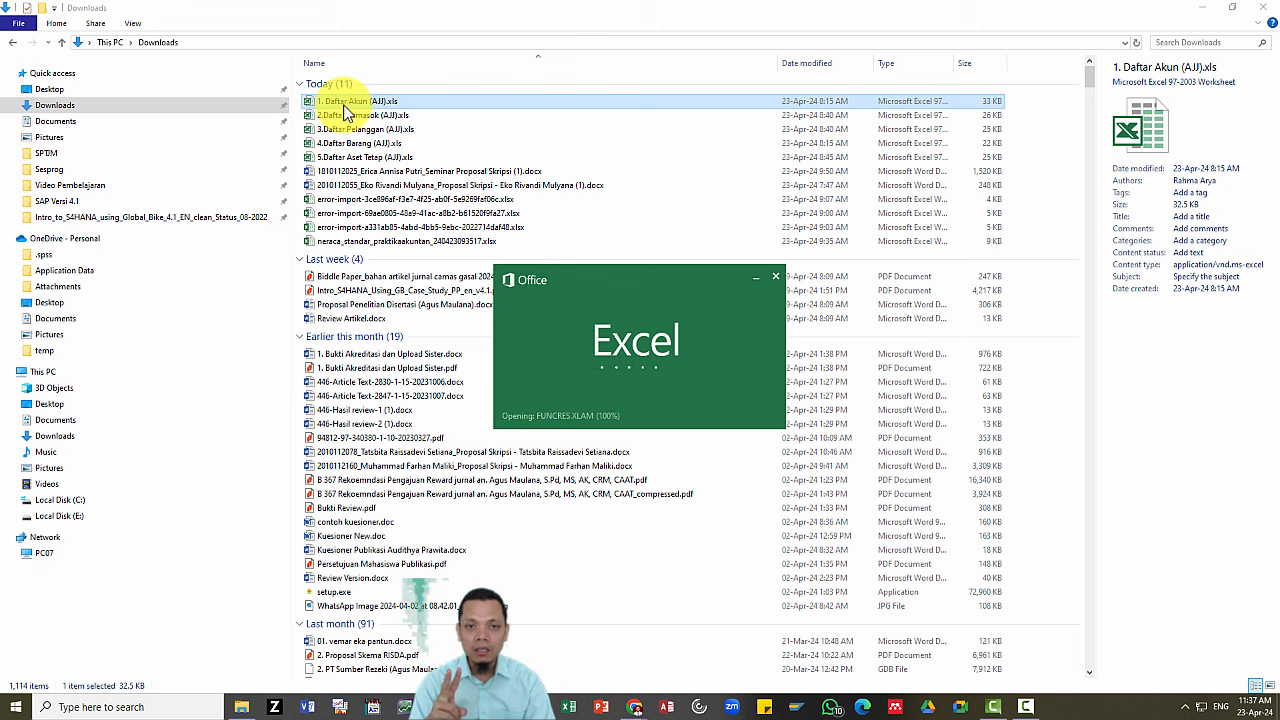
Return to the Accurate Online Persiapan Data Perusahaan page.
{"action": "key", "text": "alt+Tab"}
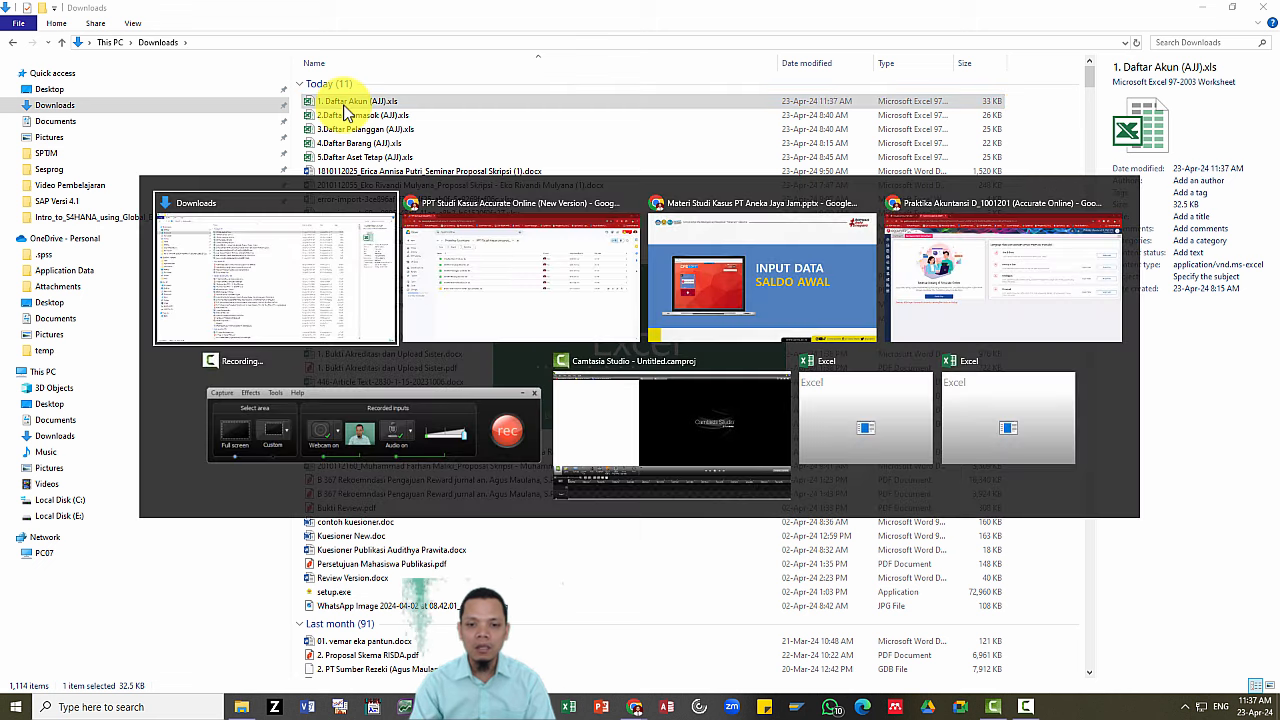
{"action": "key", "text": "alt+Tab"}
{"action": "key", "text": "alt+Tab"}
{"action": "key", "text": "alt+Tab"}
{"action": "key", "text": "alt+Tab"}
{"action": "key", "text": "alt+Tab"}
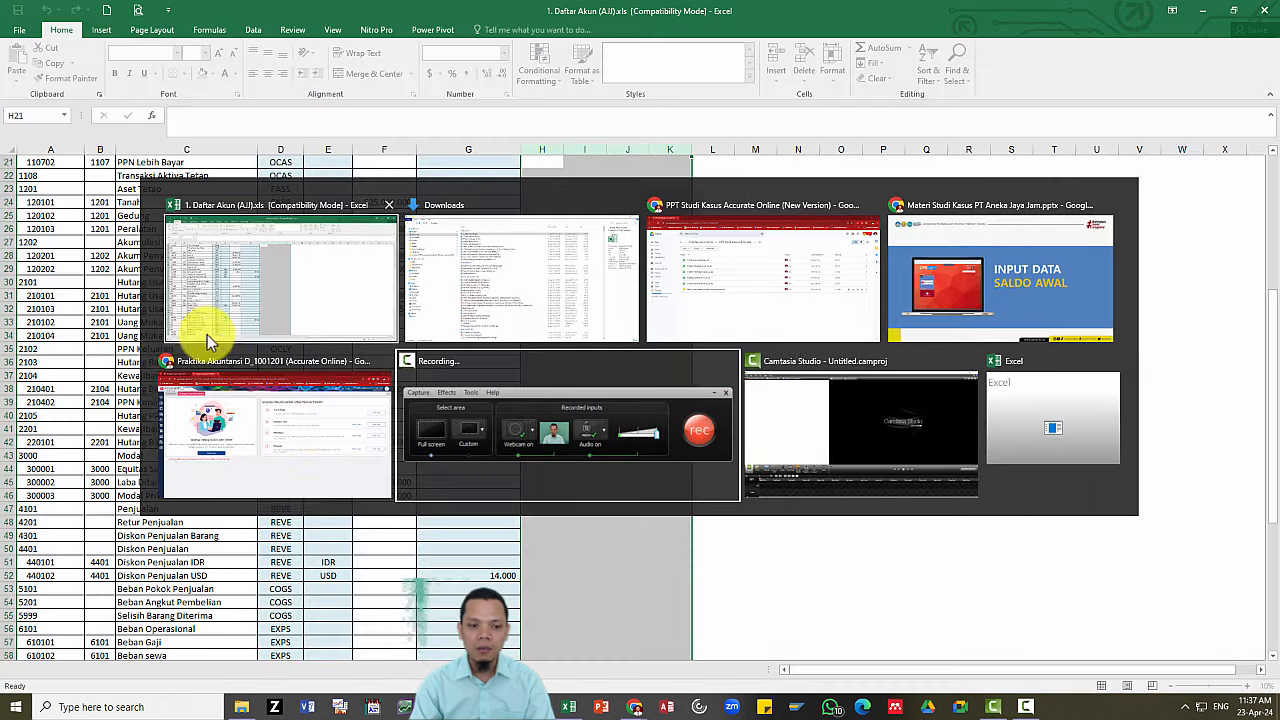
{"action": "left_click", "coordinate": [329, 457]}
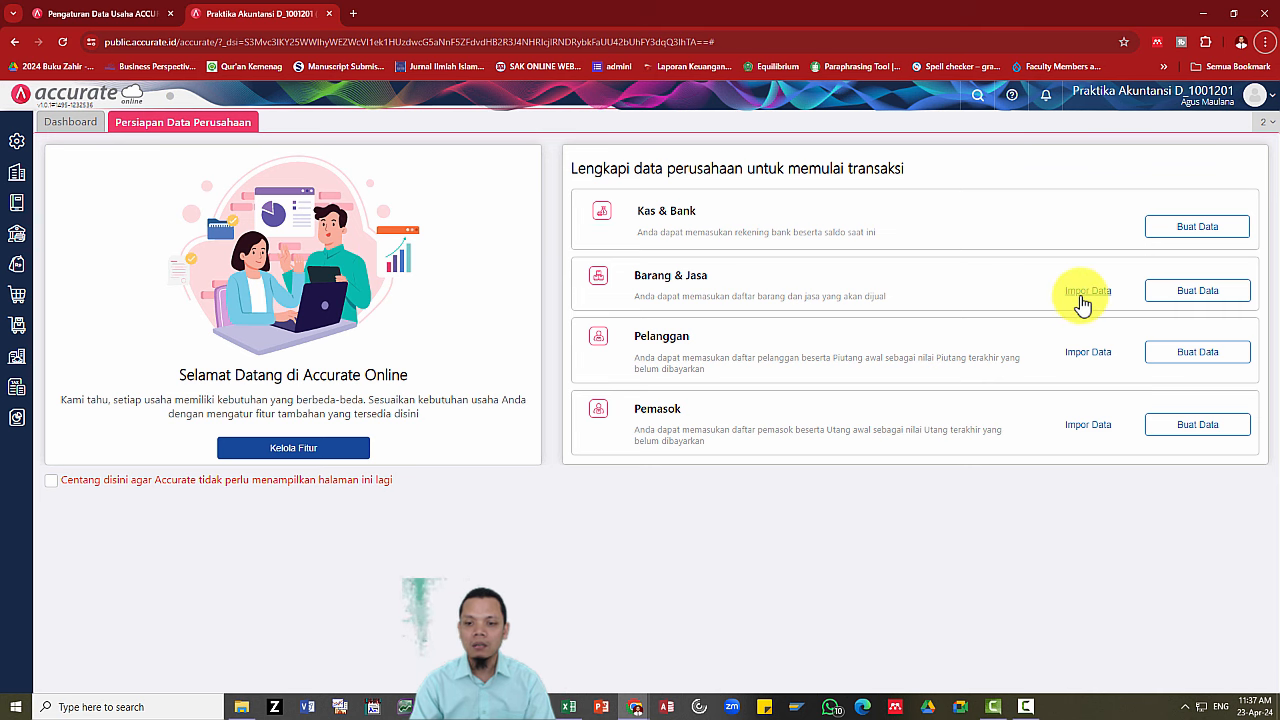
Bring the Daftar Akun workbook forward and browse its account codes, types and opening balances.
{"action": "key", "text": "alt+Tab"}
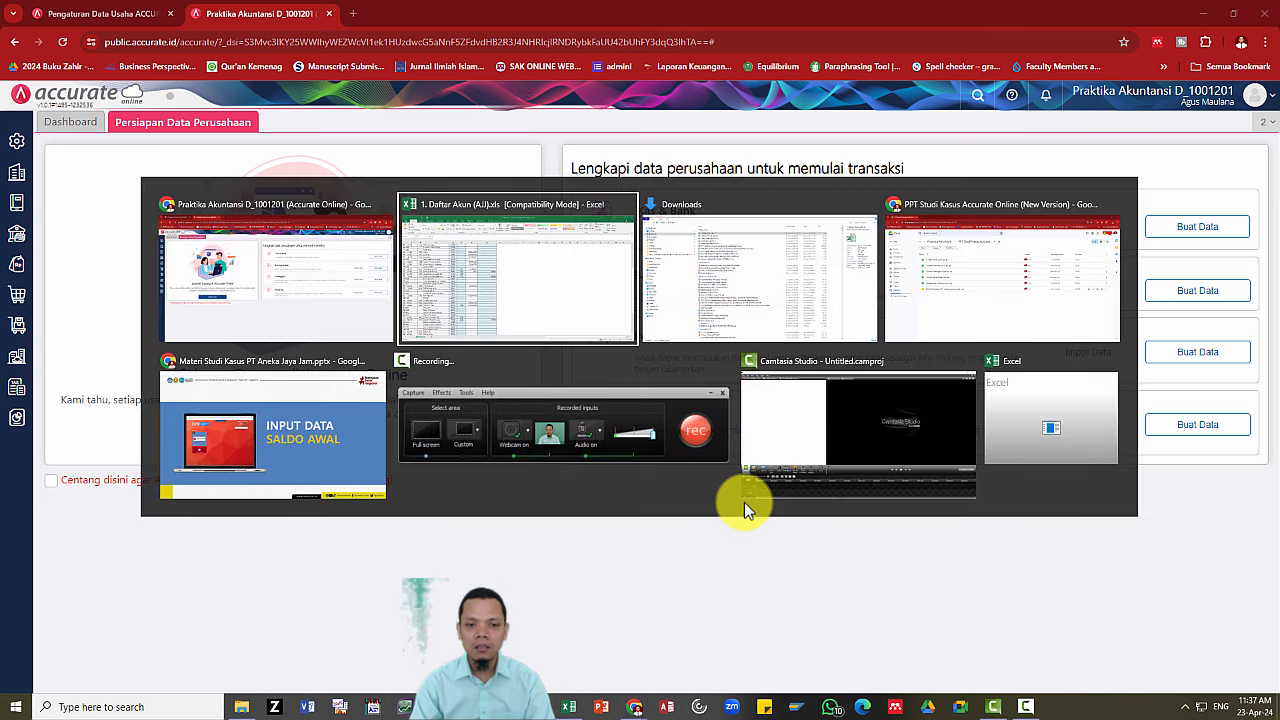
{"action": "scroll", "coordinate": [540, 370], "scroll_direction": "up", "scroll_amount": 5}
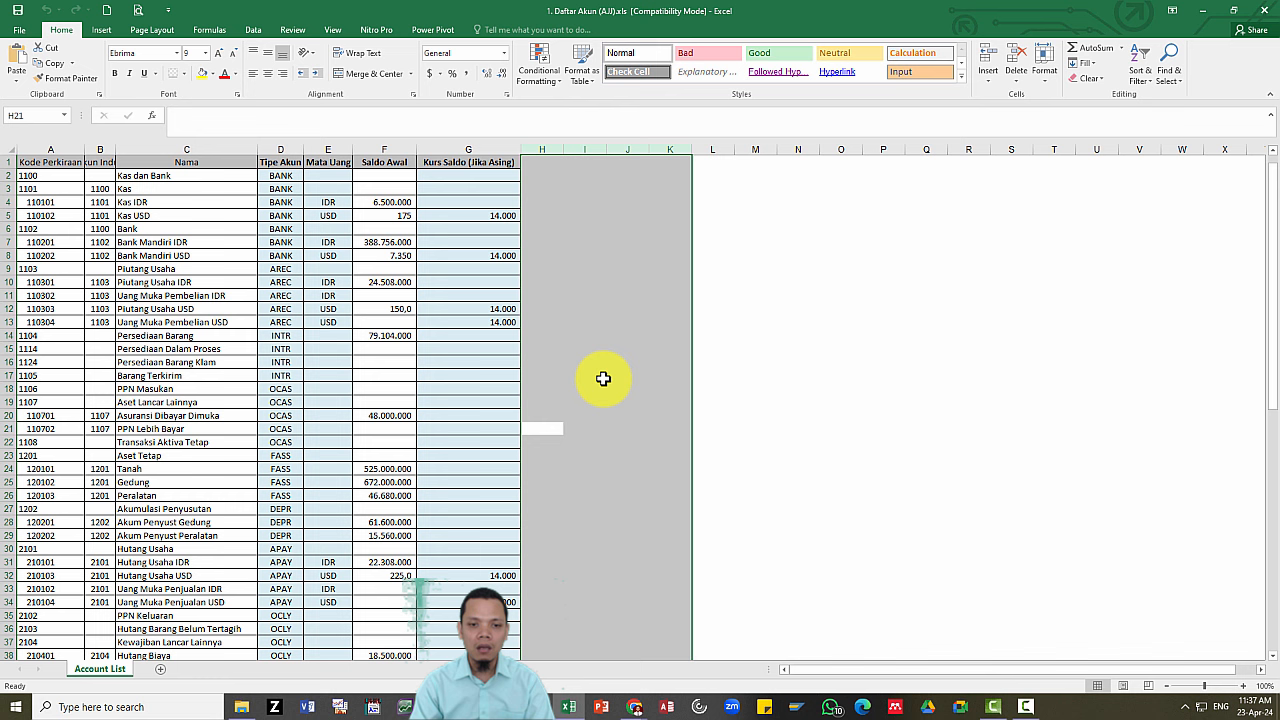
{"action": "left_click", "coordinate": [588, 296]}
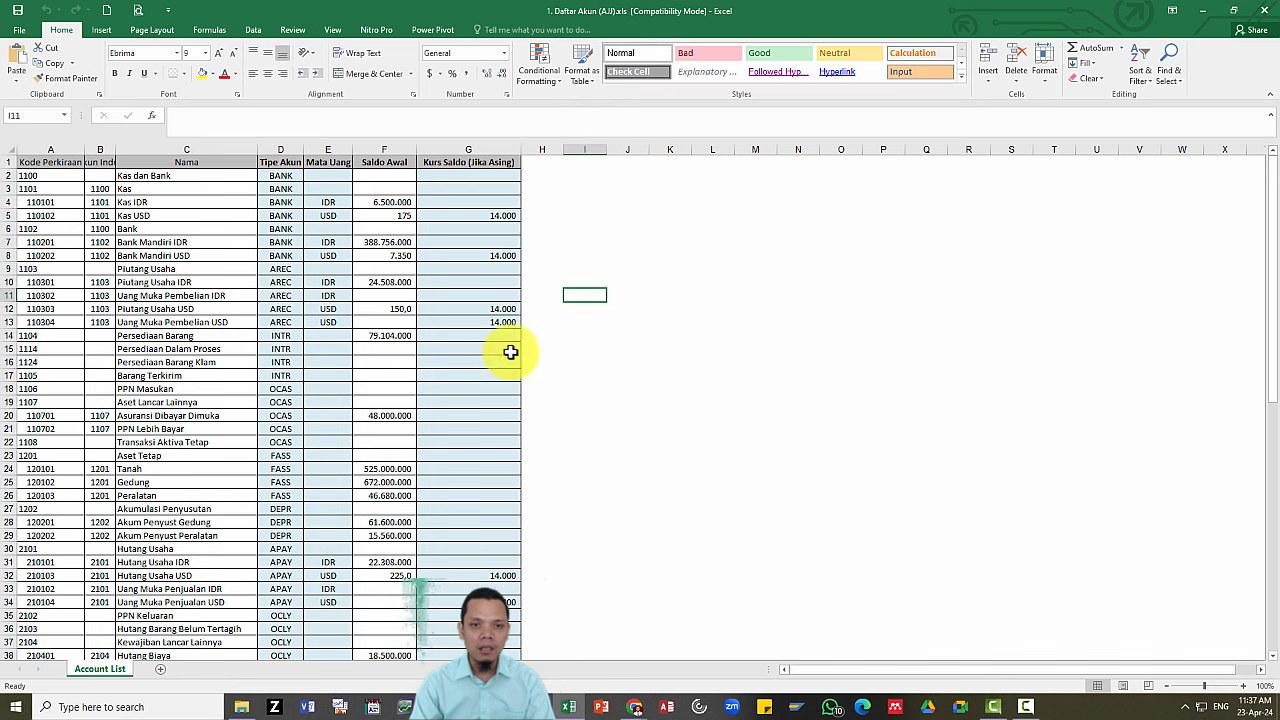
{"action": "scroll", "coordinate": [259, 415], "scroll_direction": "down", "scroll_amount": 11}
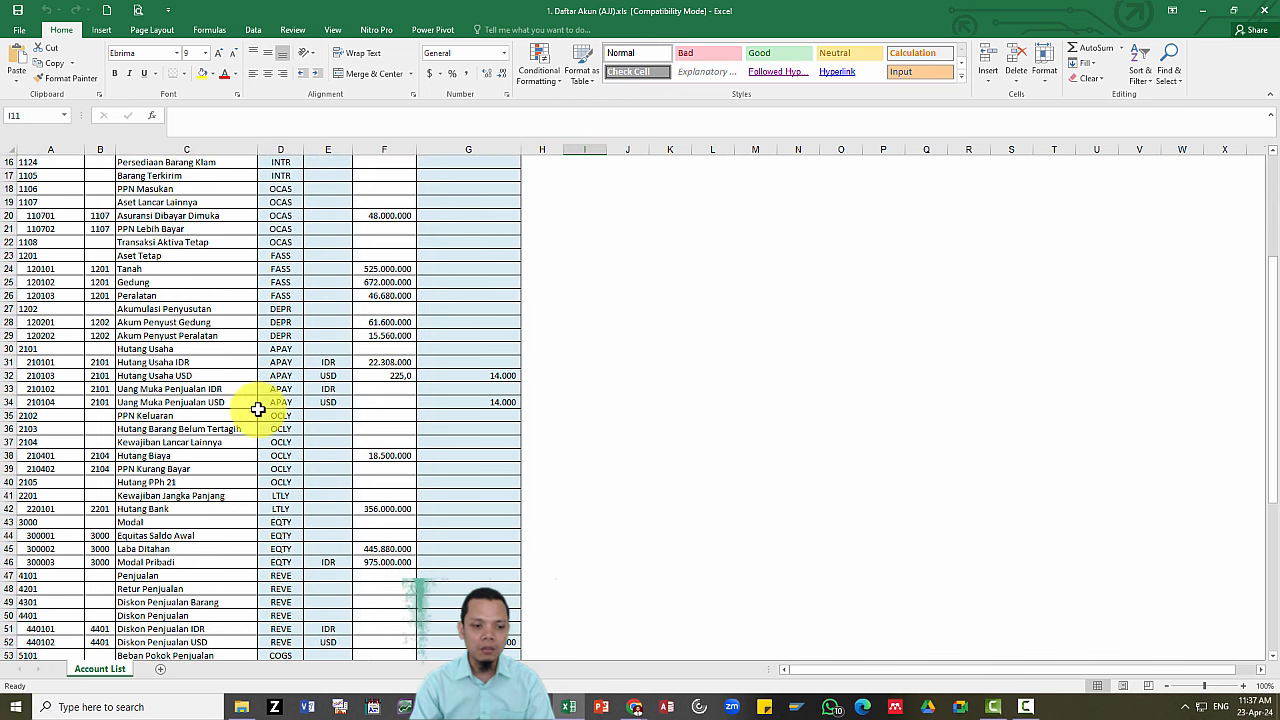
Open 2.Daftar Pemasok (AJJ).xls and check supplier PT. Uhren's balance 5752000 and Net 30 terms.
{"action": "scroll", "coordinate": [257, 409], "scroll_direction": "up", "scroll_amount": 2}
{"action": "scroll", "coordinate": [257, 409], "scroll_direction": "up", "scroll_amount": 9}
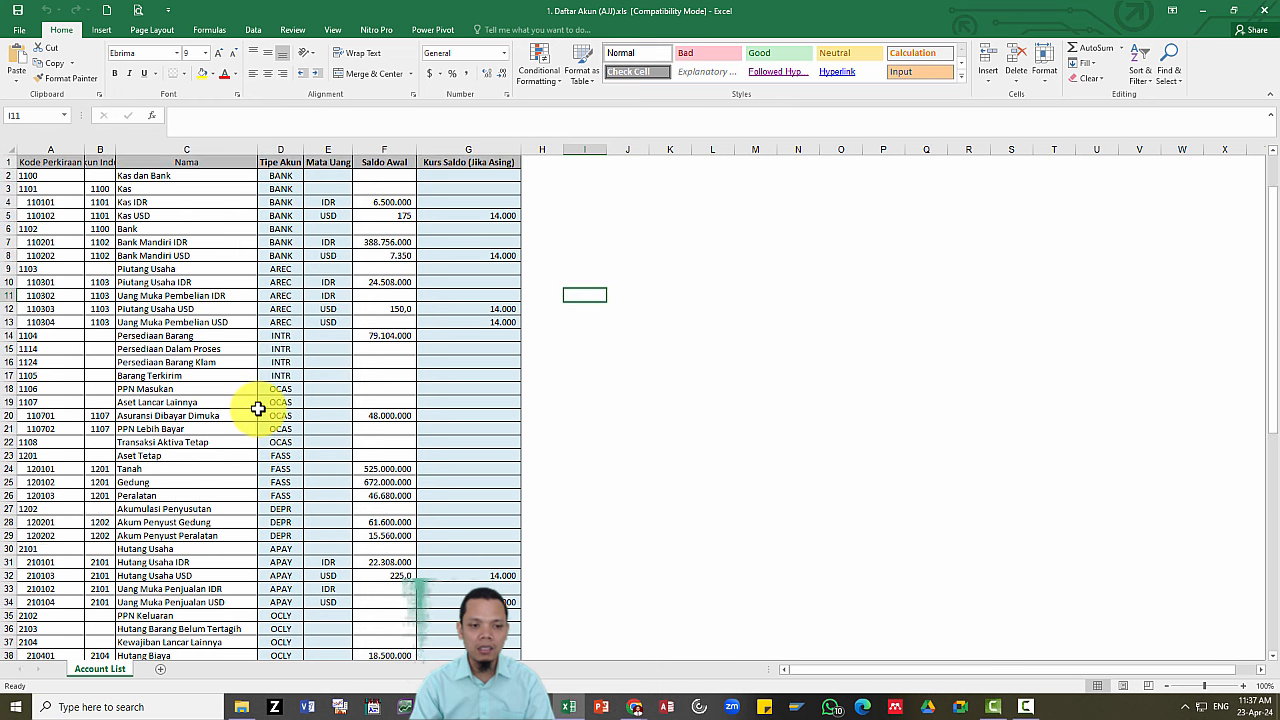
{"action": "key", "text": "alt+Tab"}
{"action": "key", "text": "alt+Tab"}
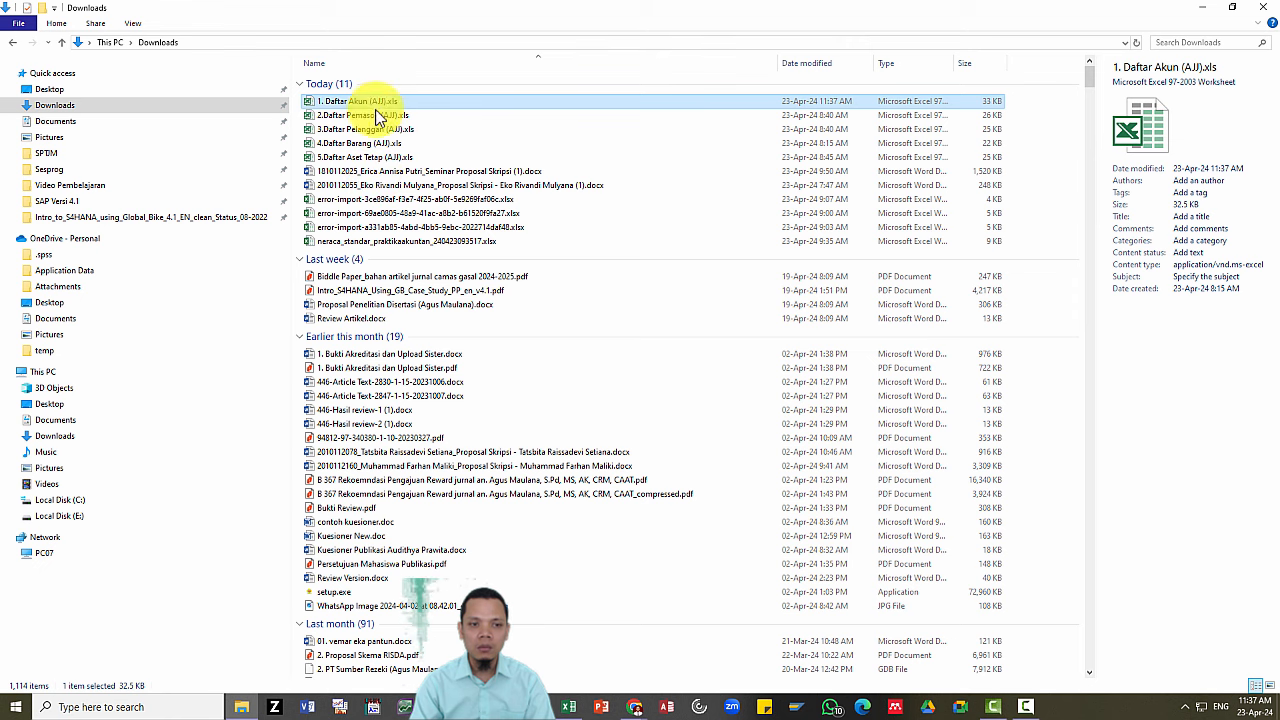
{"action": "double_click", "coordinate": [377, 116]}
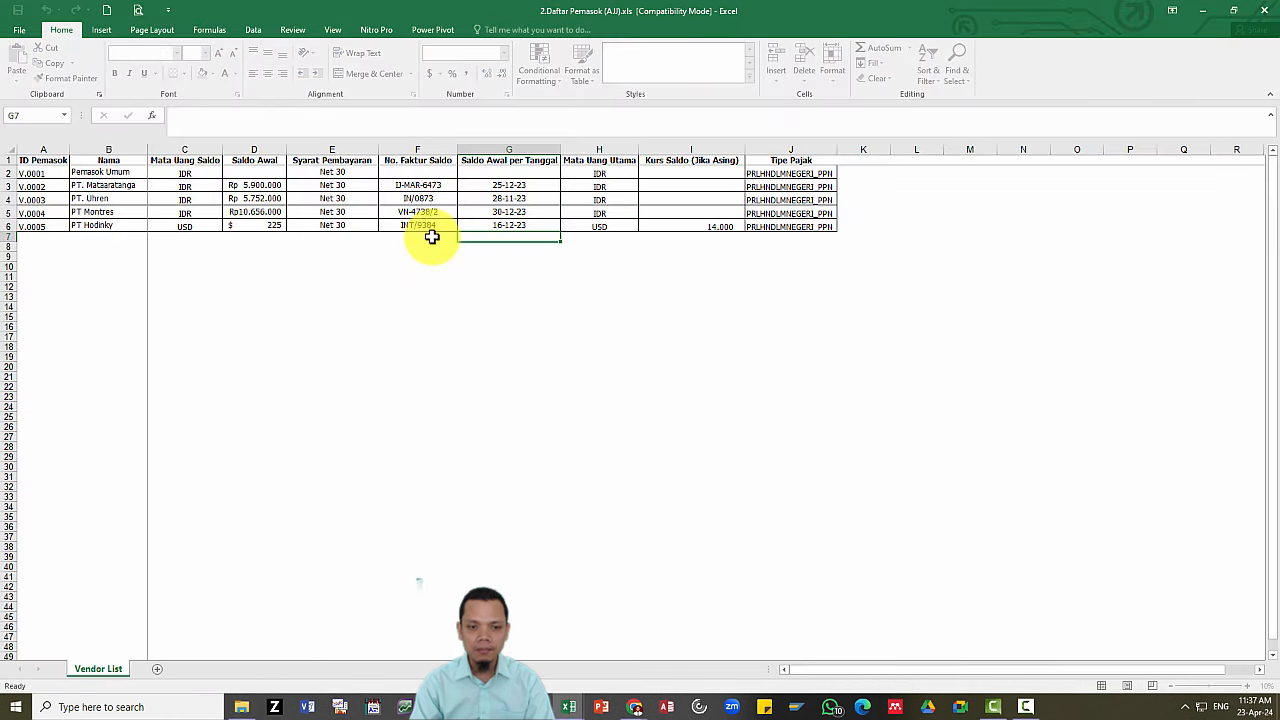
{"action": "left_click", "coordinate": [368, 287]}
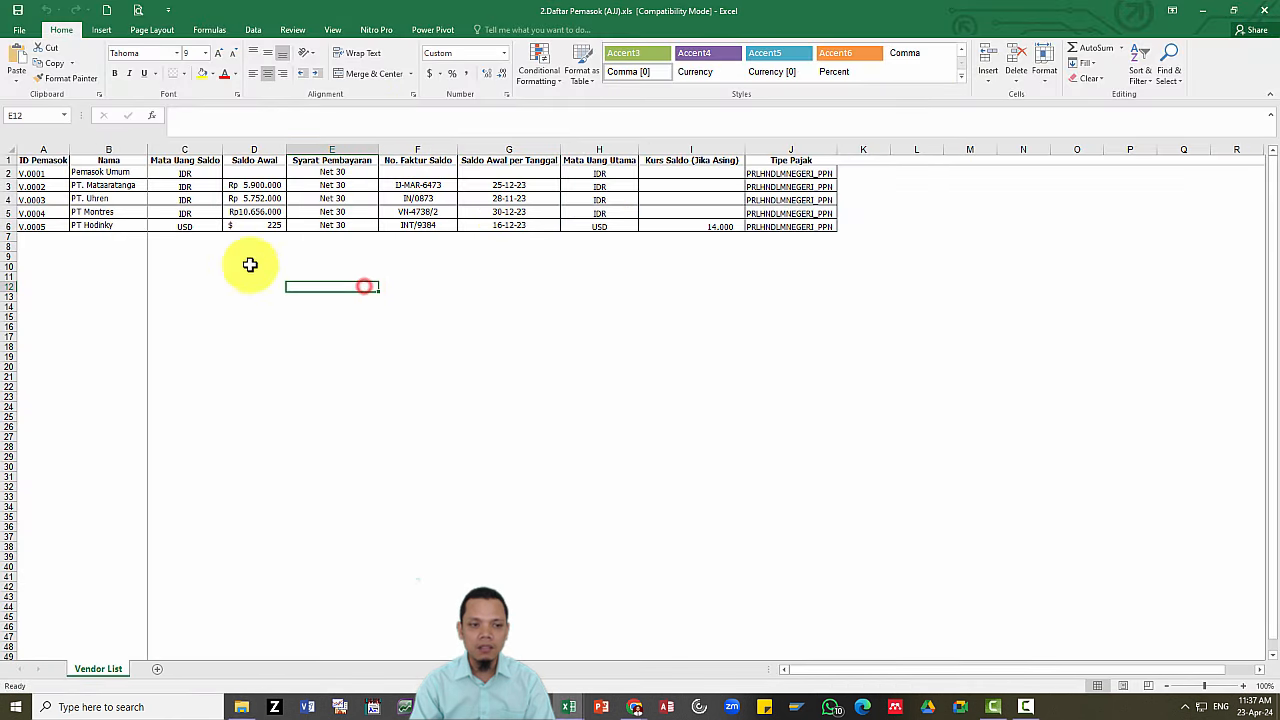
{"action": "left_click", "coordinate": [110, 198]}
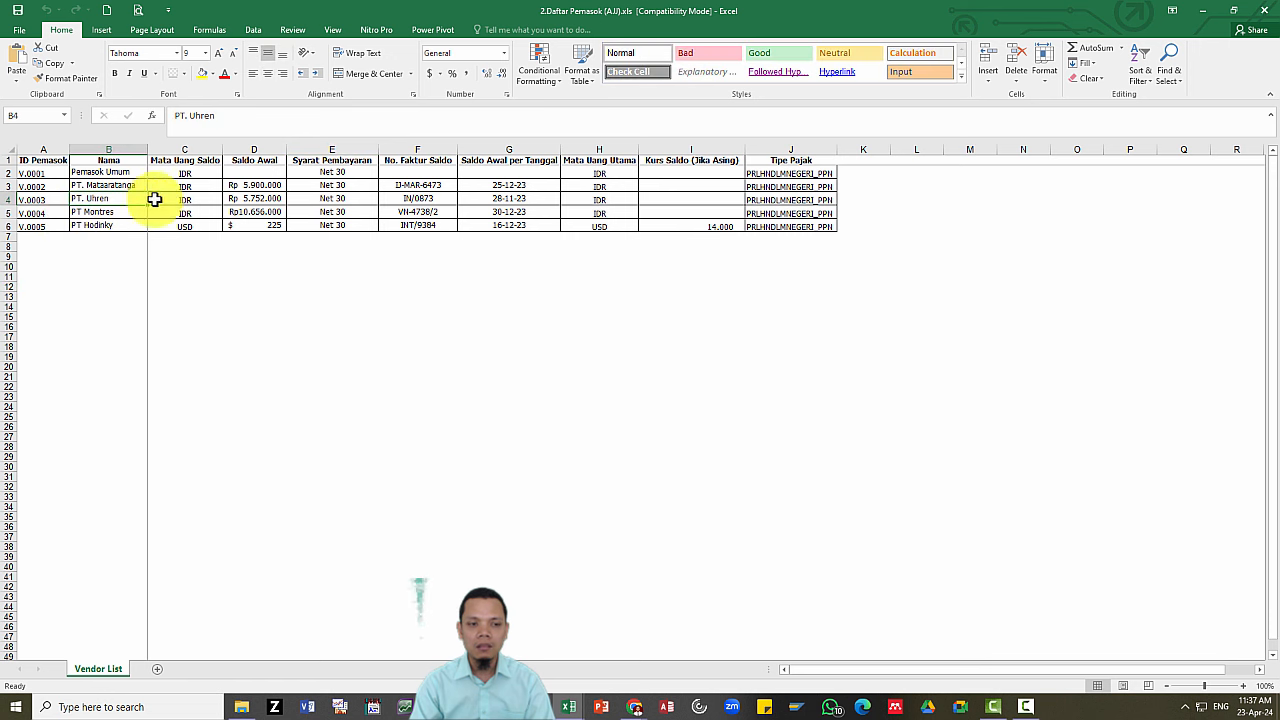
{"action": "left_click", "coordinate": [262, 199]}
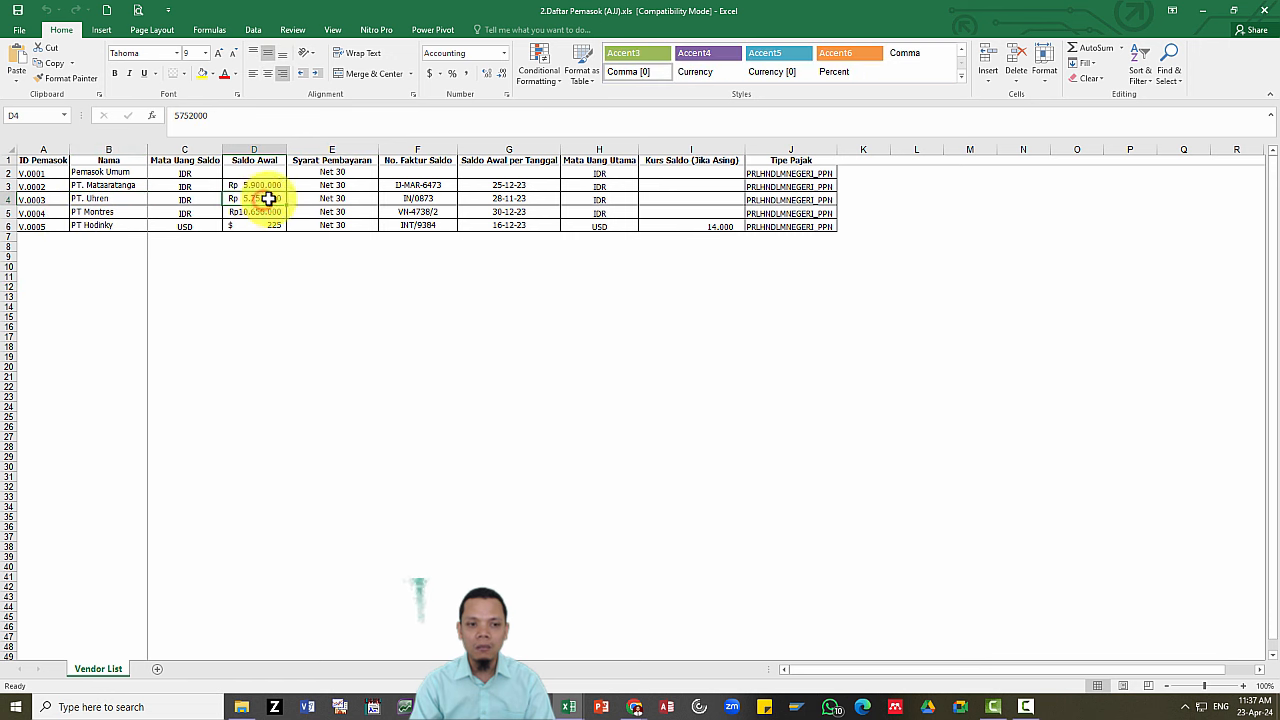
{"action": "left_click", "coordinate": [345, 190]}
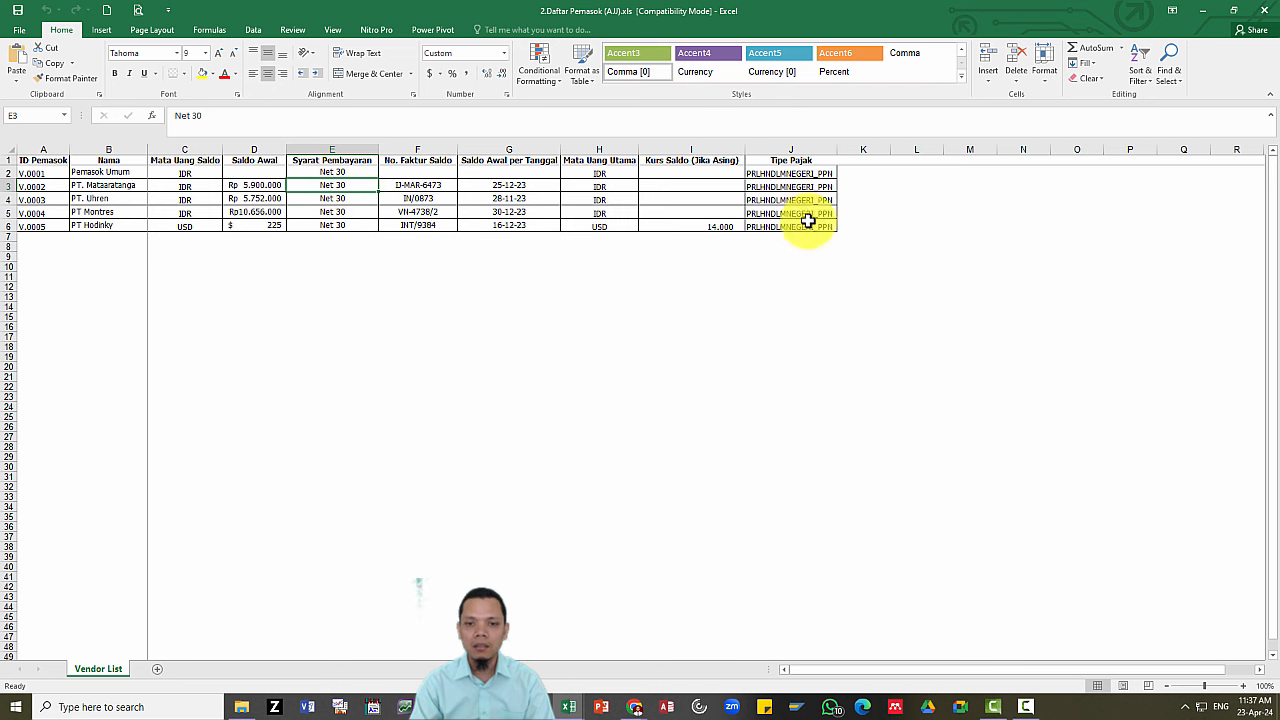
Open the 3.Daftar Pelanggan (AJJ).xls customer workbook and look over its Customer Data sheet.
{"action": "key", "text": "alt+Tab"}
{"action": "key", "text": "alt+Tab"}
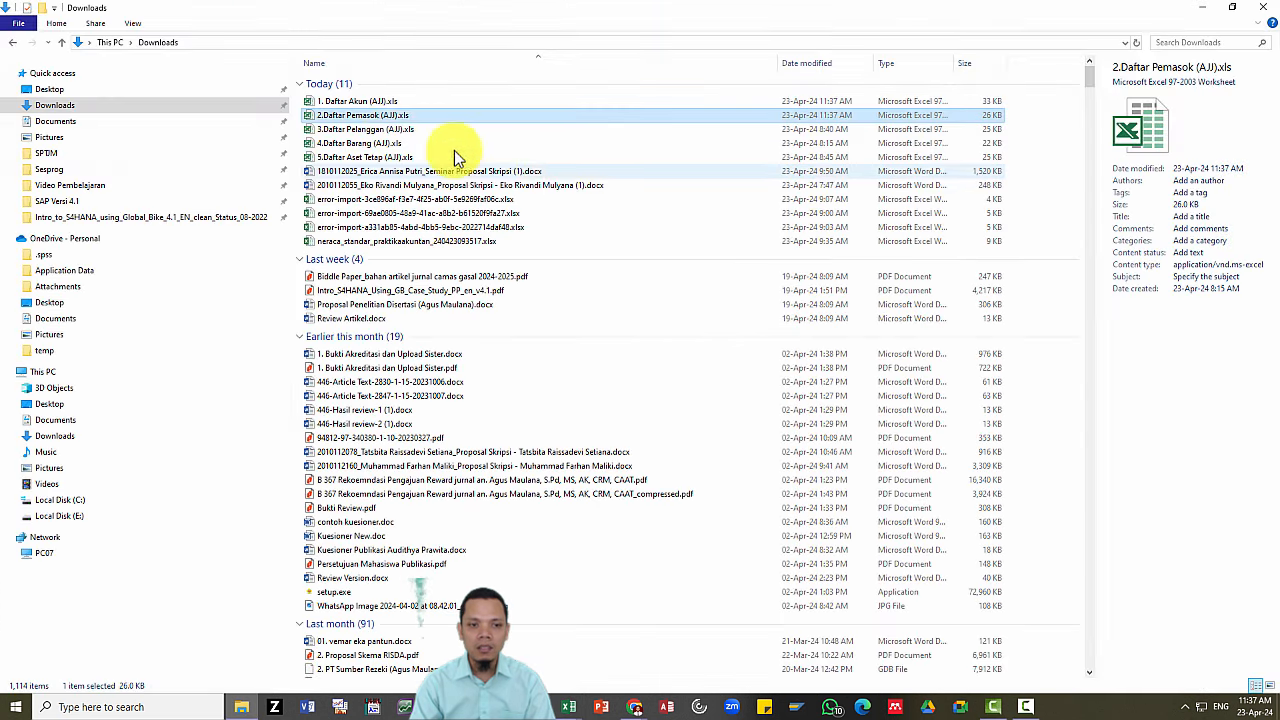
{"action": "double_click", "coordinate": [385, 131]}
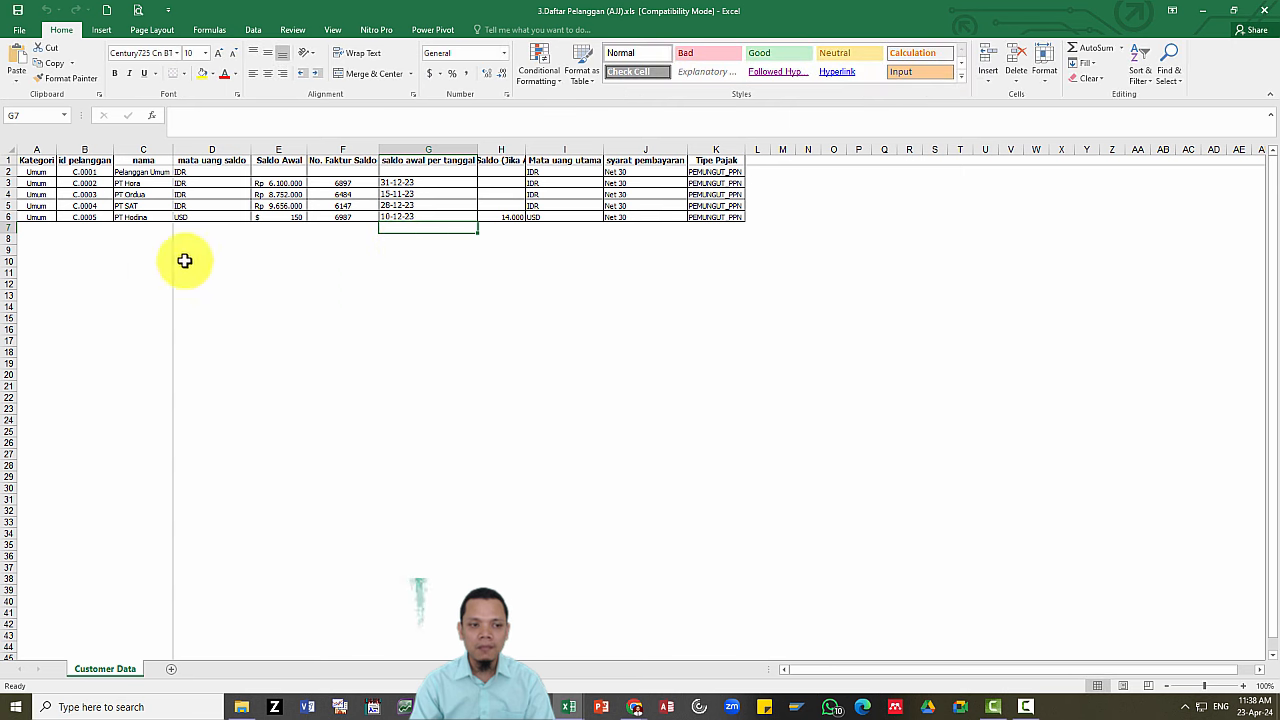
{"action": "left_click", "coordinate": [108, 240]}
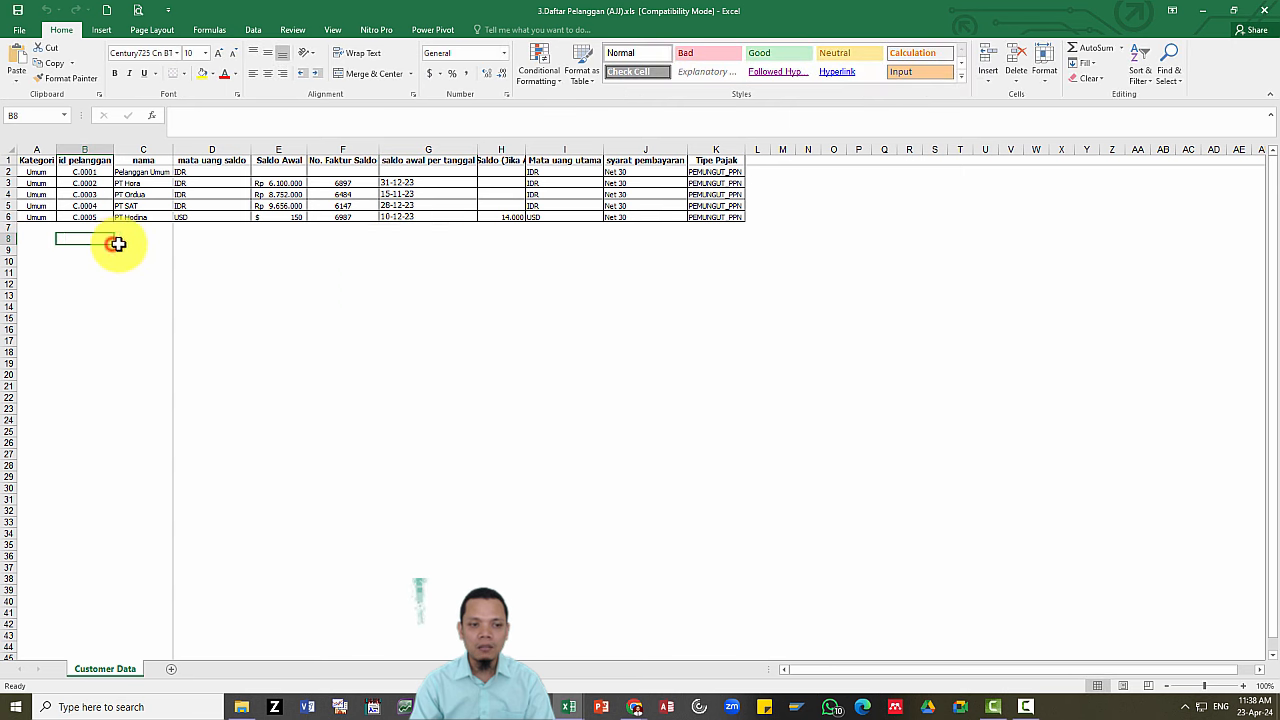
{"action": "key", "text": "alt+Tab"}
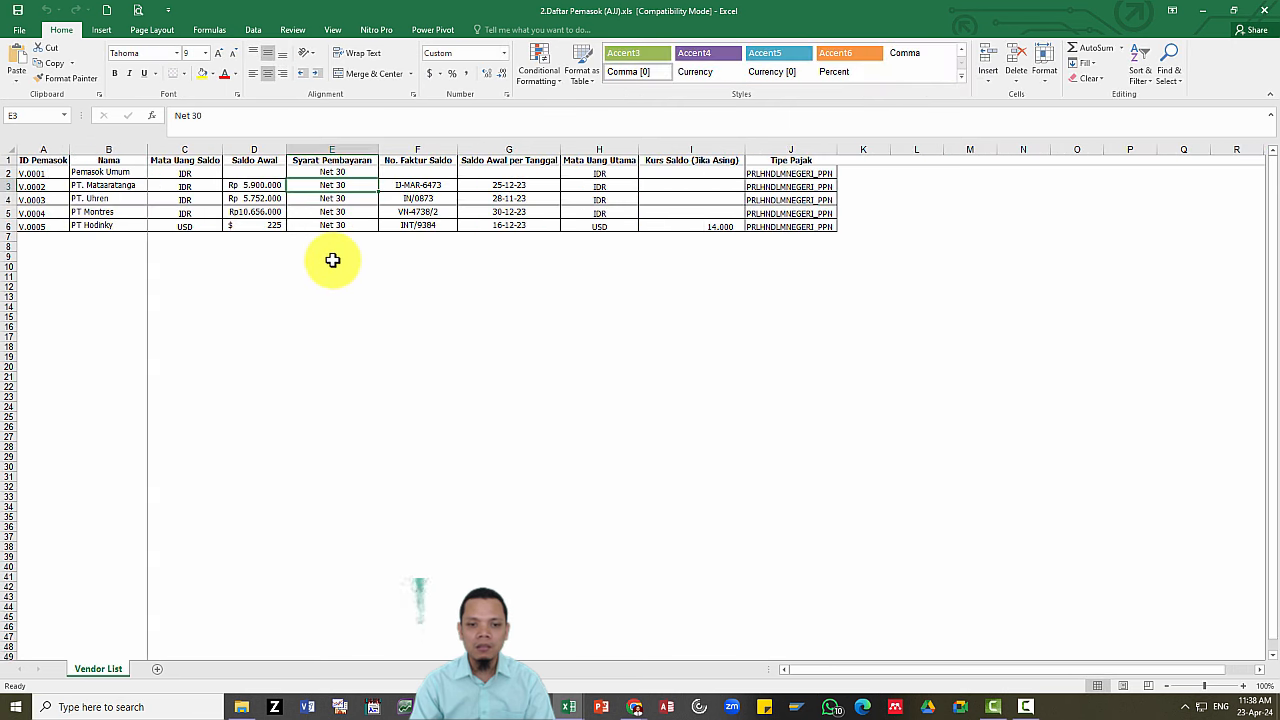
{"action": "key", "text": "alt+Tab"}
Open 4.Daftar Barang (AJJ).xls and check the opening warehouses and the pcs unit.
{"action": "double_click", "coordinate": [393, 144]}
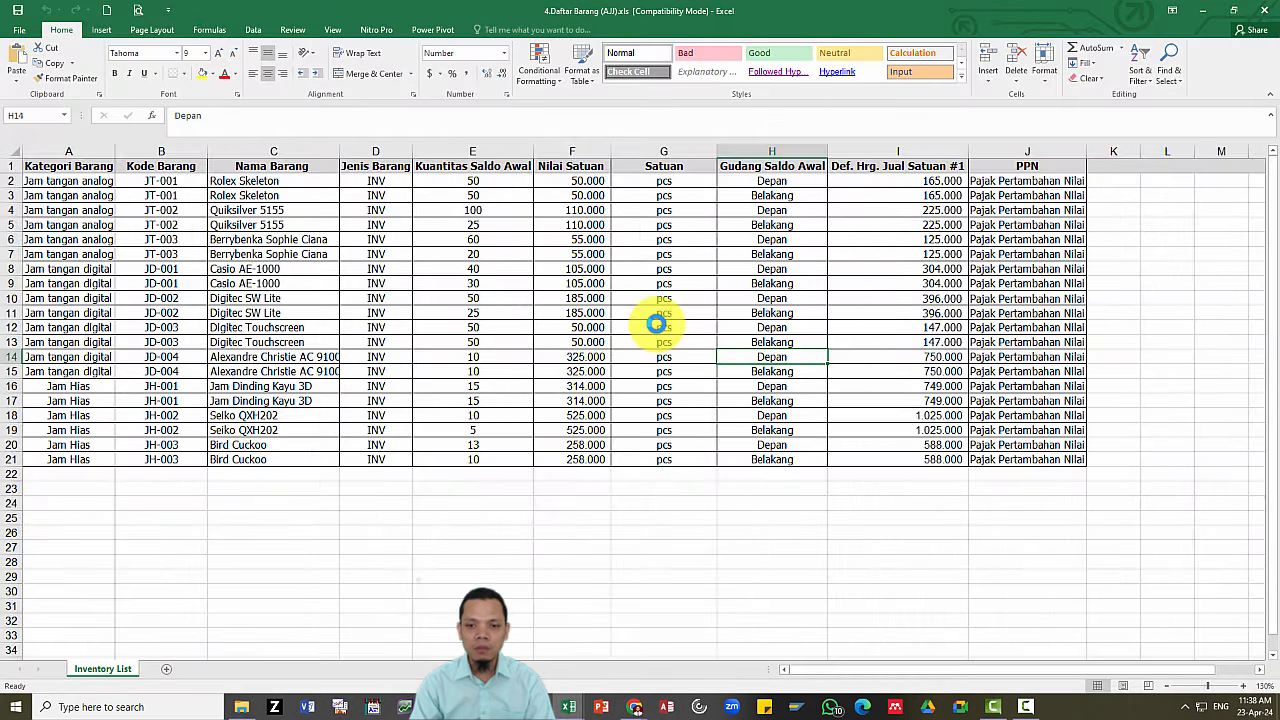
{"action": "left_click", "coordinate": [777, 195]}
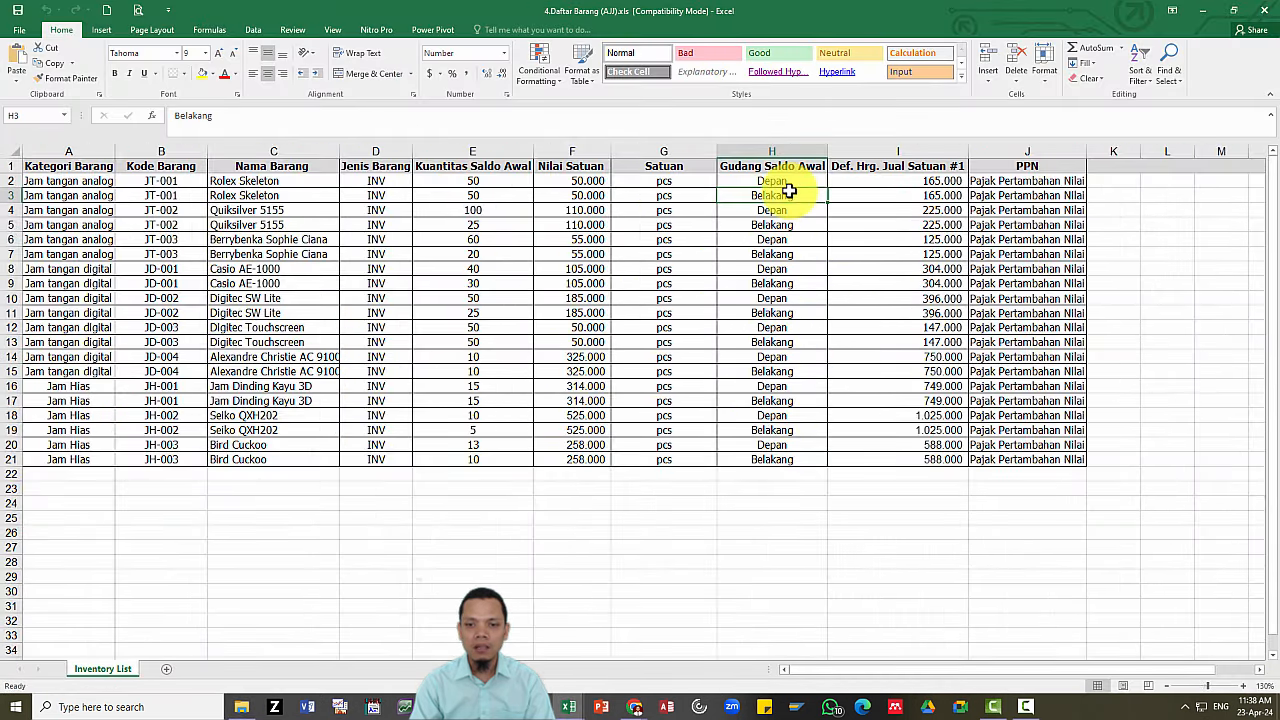
{"action": "left_click", "coordinate": [790, 230]}
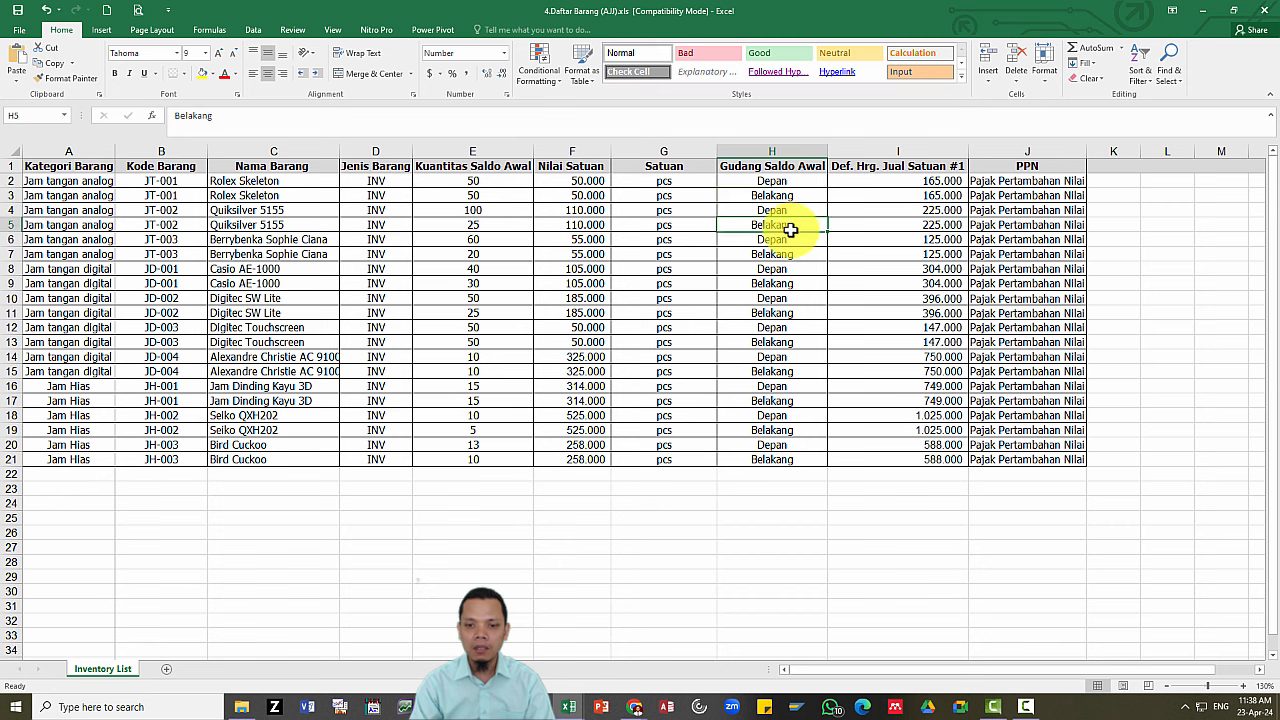
{"action": "left_click", "coordinate": [778, 313]}
{"action": "left_click", "coordinate": [778, 343]}
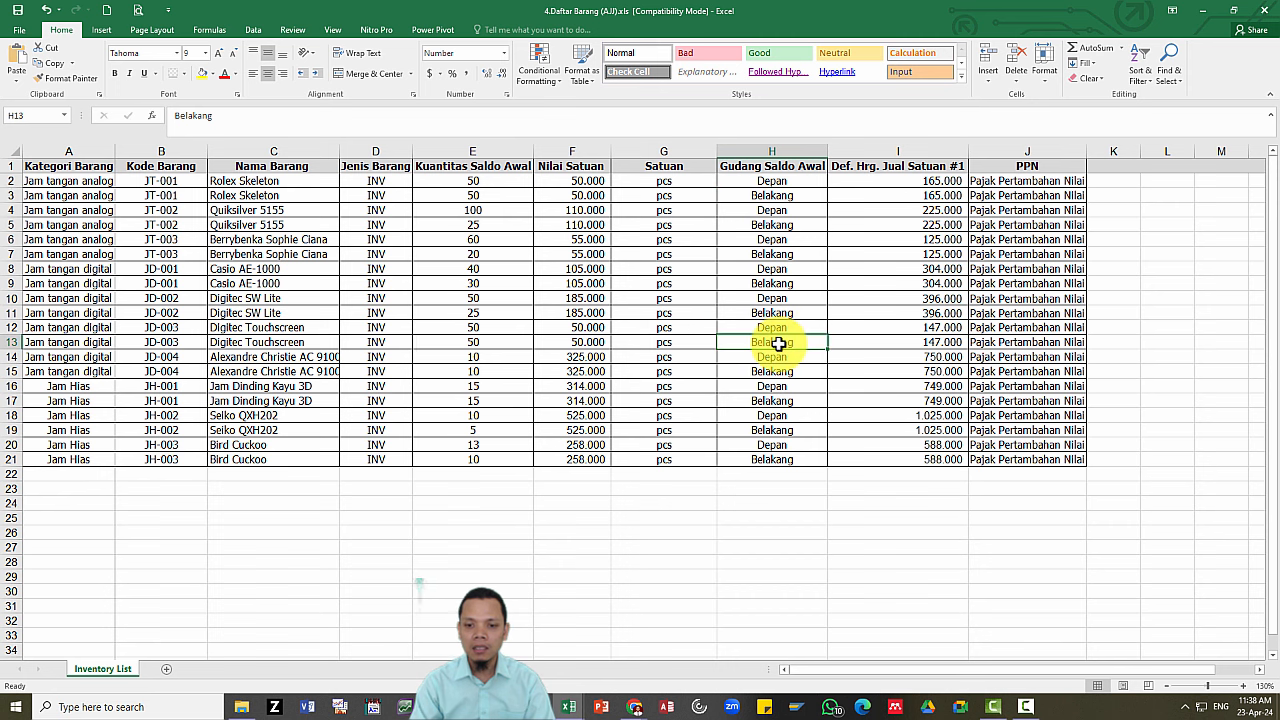
{"action": "left_click", "coordinate": [678, 246]}
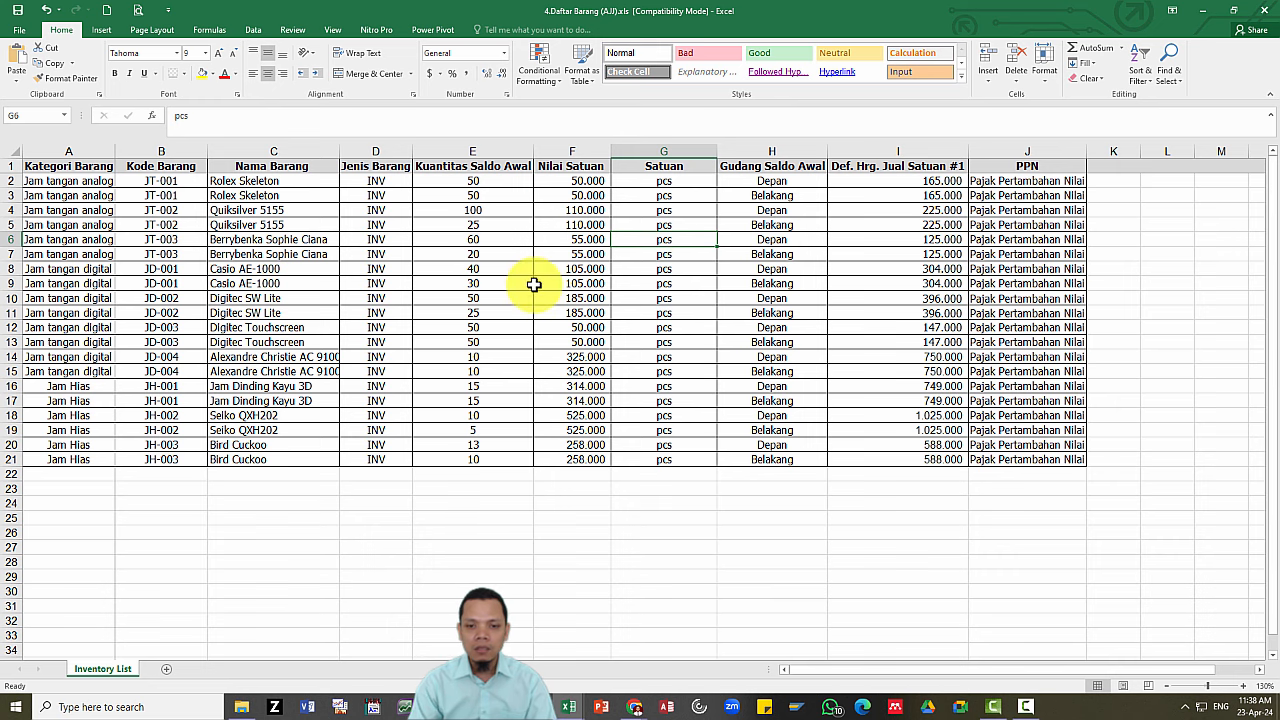
Open 5.Daftar Aset Tetap and review the AC Philips asset's tax category, depreciation method and accounts.
{"action": "key", "text": "alt+Tab"}
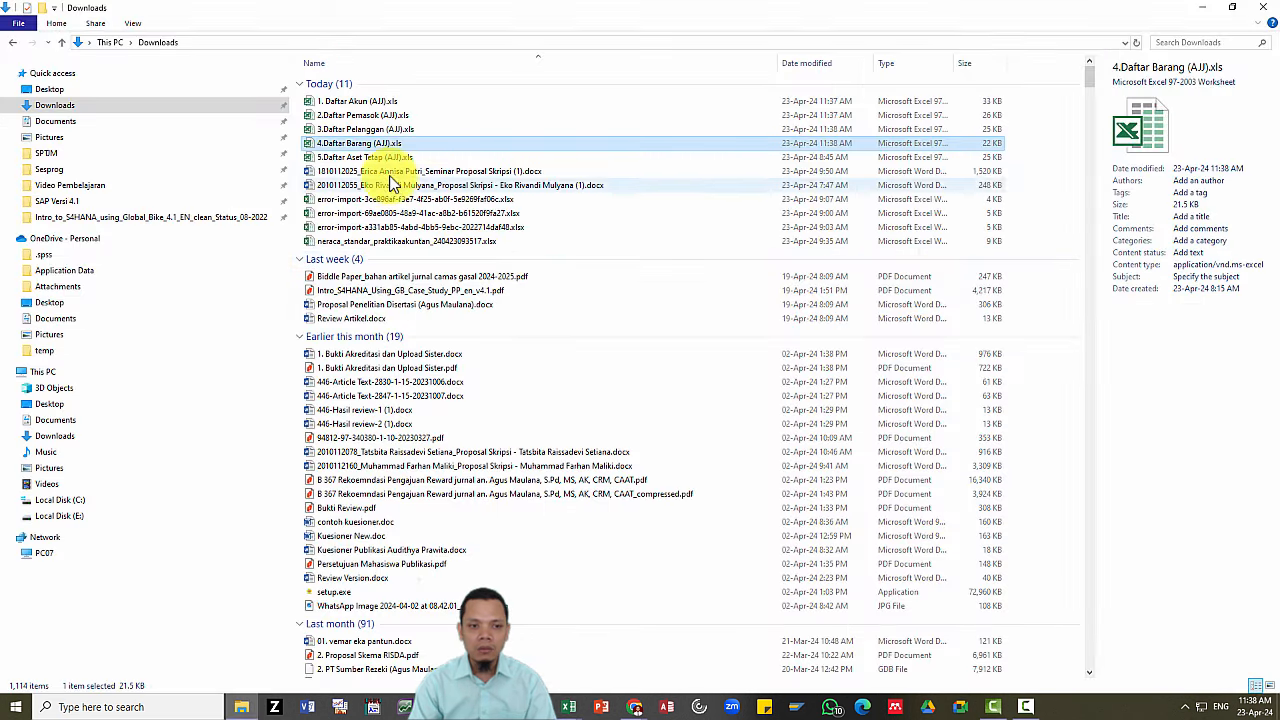
{"action": "double_click", "coordinate": [380, 158]}
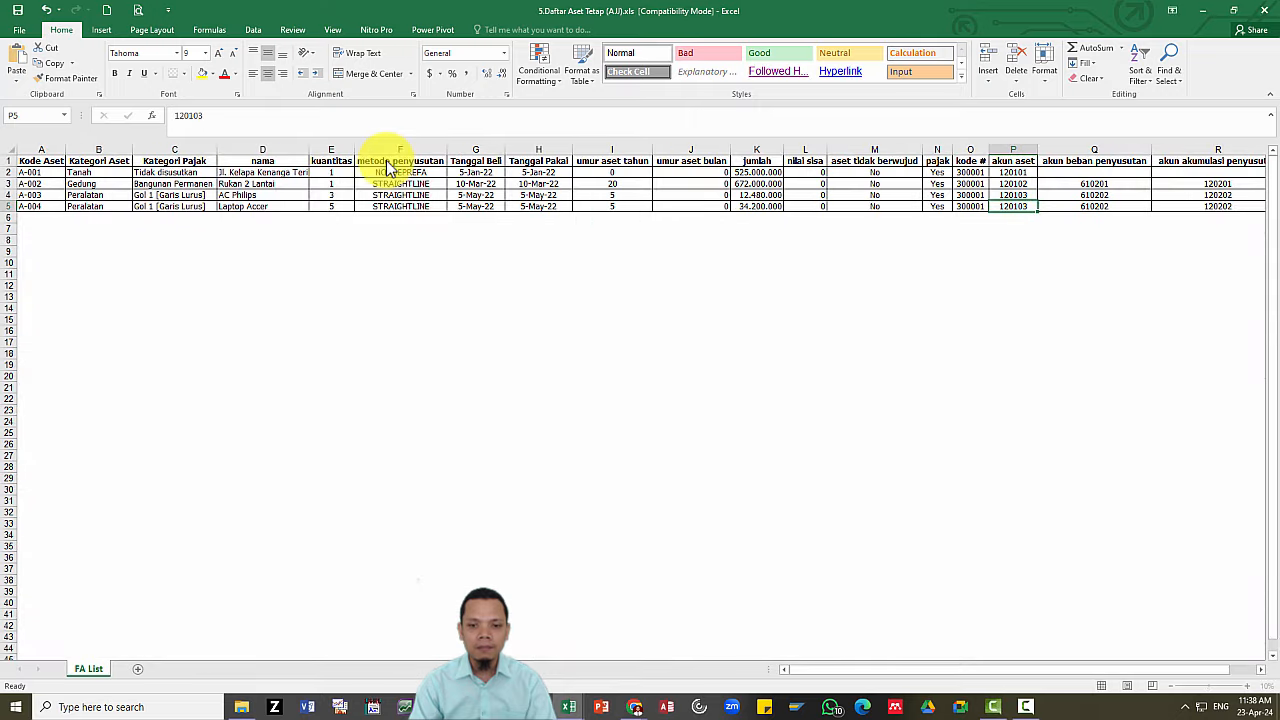
{"action": "scroll", "coordinate": [437, 286], "scroll_direction": "up", "scroll_amount": 1, "text": "ctrl"}
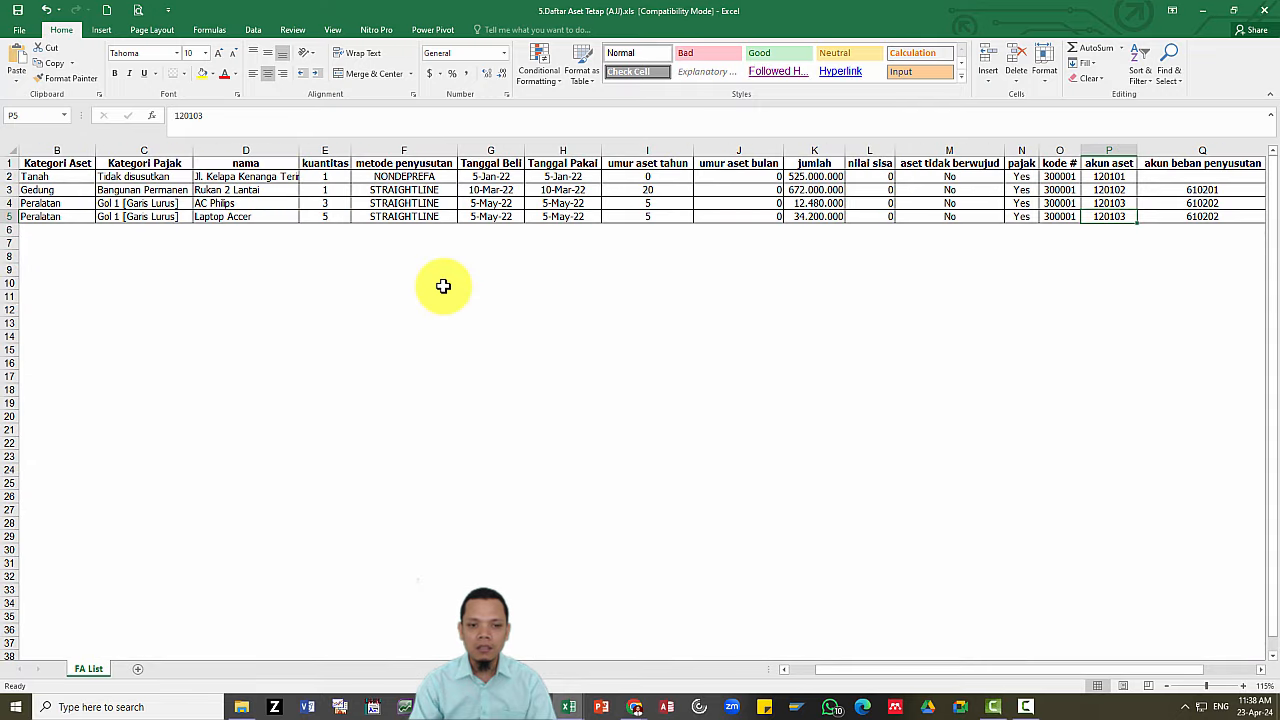
{"action": "left_click", "coordinate": [165, 203]}
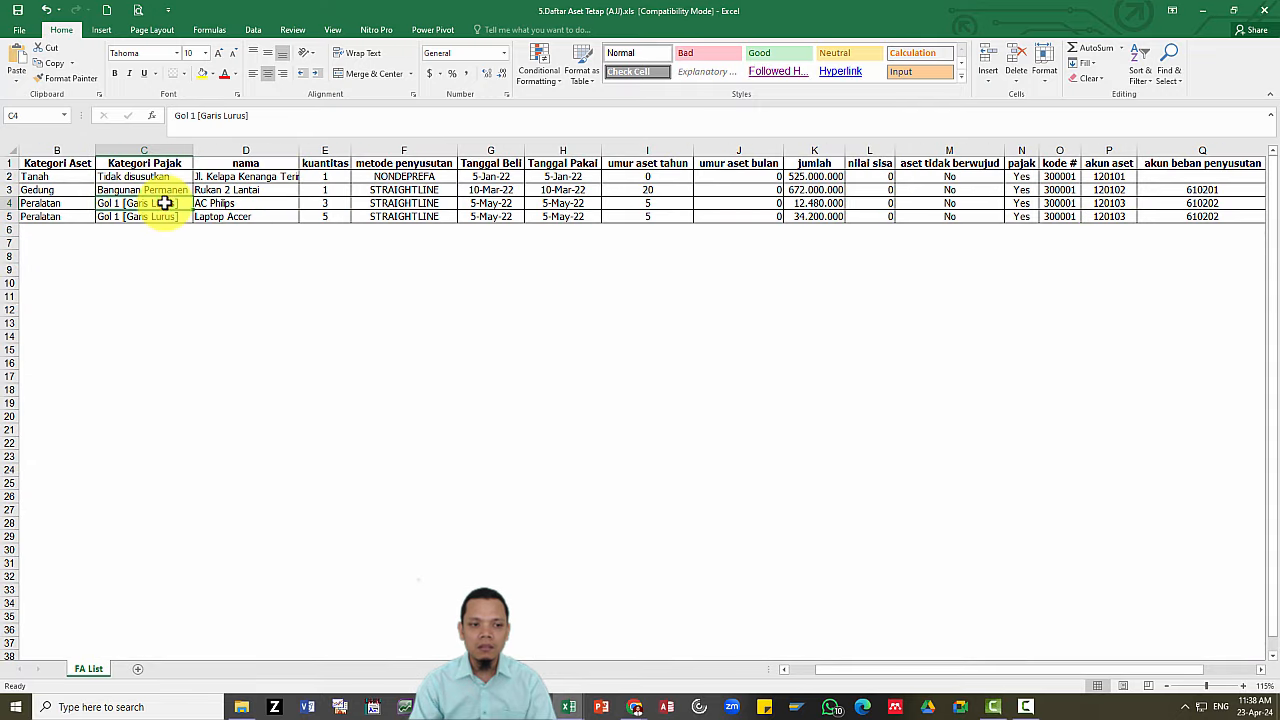
{"action": "left_click", "coordinate": [420, 203]}
{"action": "key", "text": "Right"}
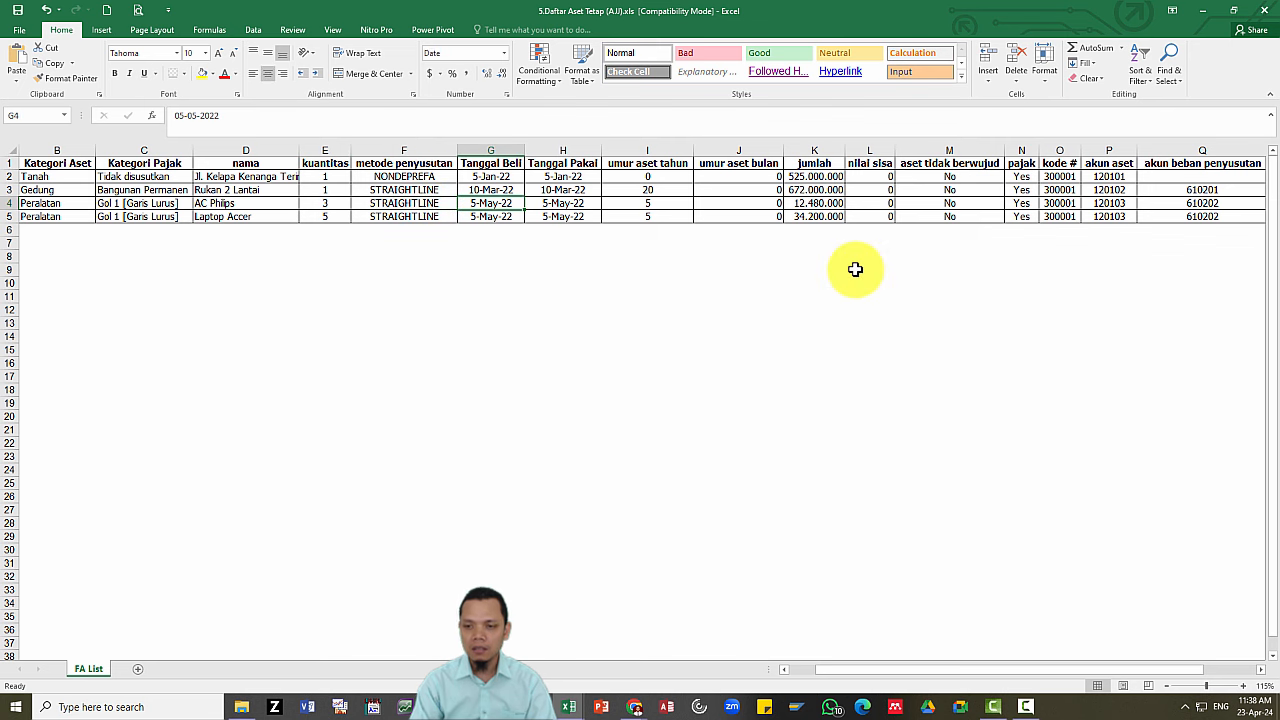
{"action": "key", "text": "Right"}
{"action": "key", "text": "Right"}
{"action": "key", "text": "Right"}
{"action": "key", "text": "Right"}
{"action": "key", "text": "Right"}
{"action": "key", "text": "Right"}
{"action": "key", "text": "Right"}
{"action": "key", "text": "Right"}
{"action": "key", "text": "Right"}
{"action": "key", "text": "Right"}
{"action": "key", "text": "Right"}
{"action": "key", "text": "Left"}
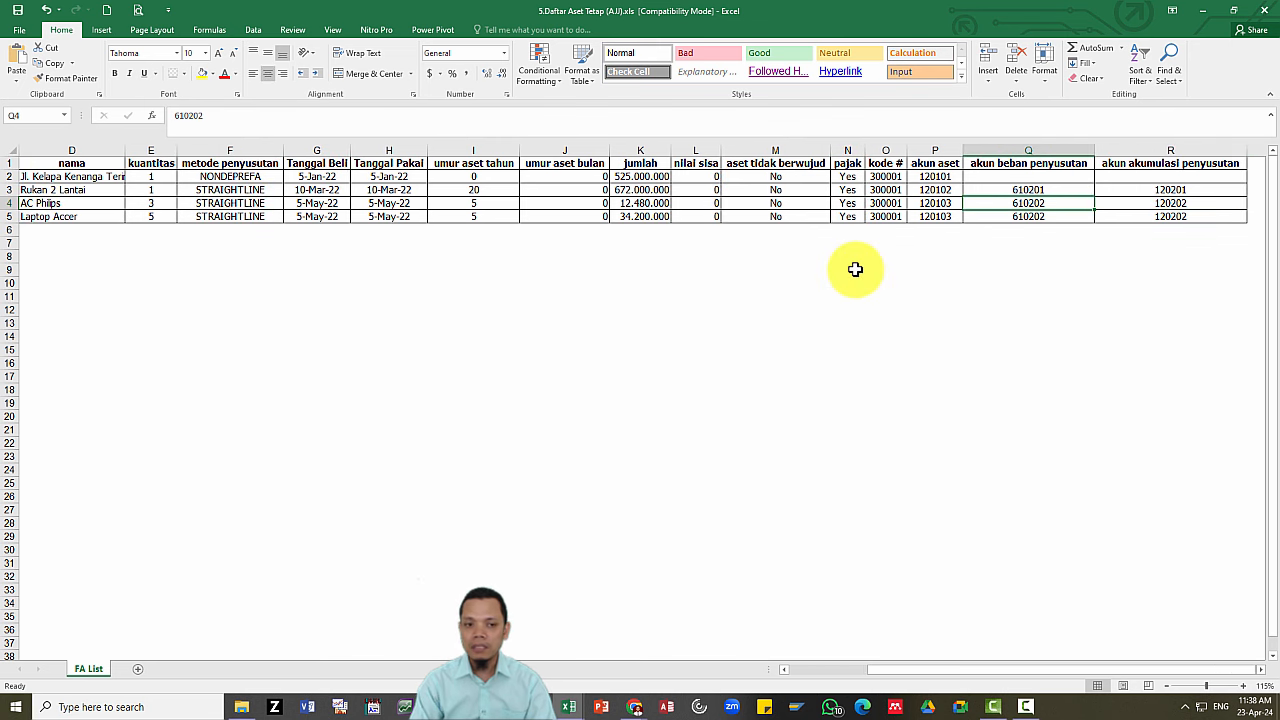
{"action": "key", "text": "Left"}
{"action": "key", "text": "Left"}
{"action": "key", "text": "Left"}
{"action": "key", "text": "Left"}
{"action": "key", "text": "Left"}
{"action": "key", "text": "Left"}
{"action": "key", "text": "Left"}
{"action": "key", "text": "Left"}
{"action": "key", "text": "Left"}
{"action": "key", "text": "Left"}
{"action": "key", "text": "Left"}
{"action": "key", "text": "Left"}
{"action": "key", "text": "Left"}
{"action": "key", "text": "Left"}
{"action": "key", "text": "Left"}
{"action": "key", "text": "Left"}
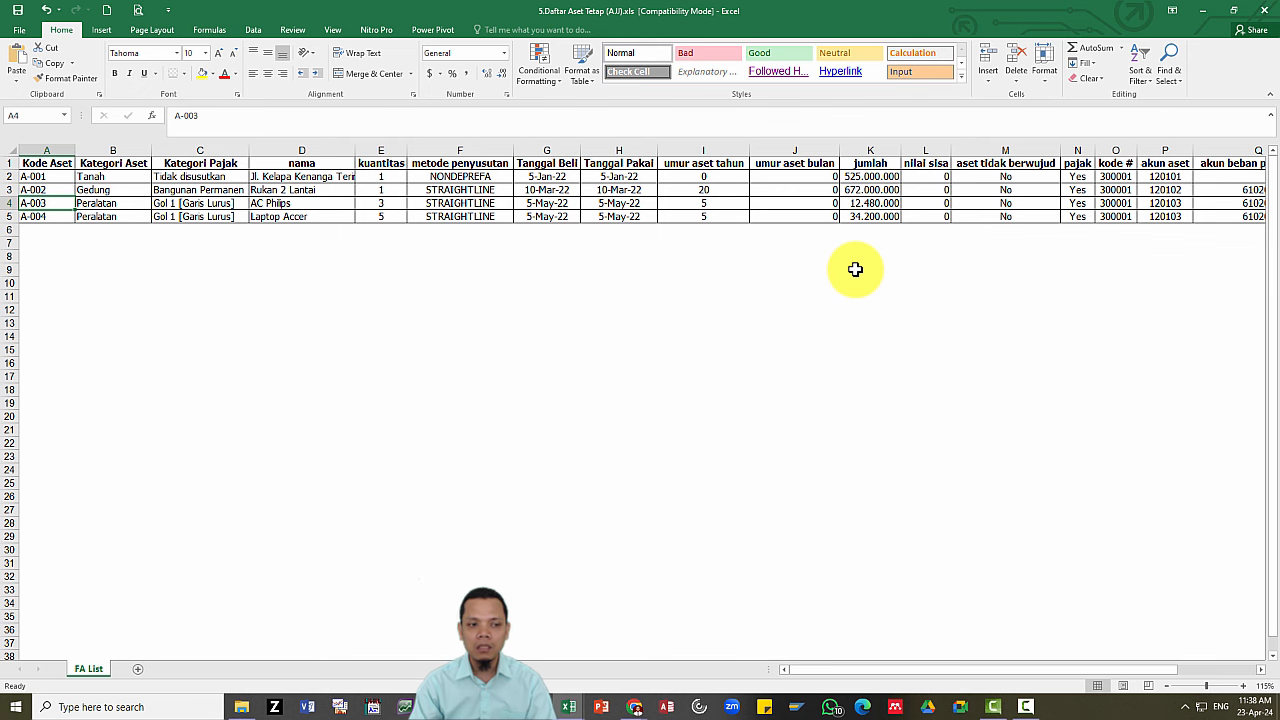
Switch back to Accurate Online in the browser.
{"action": "key", "text": "alt+Tab"}
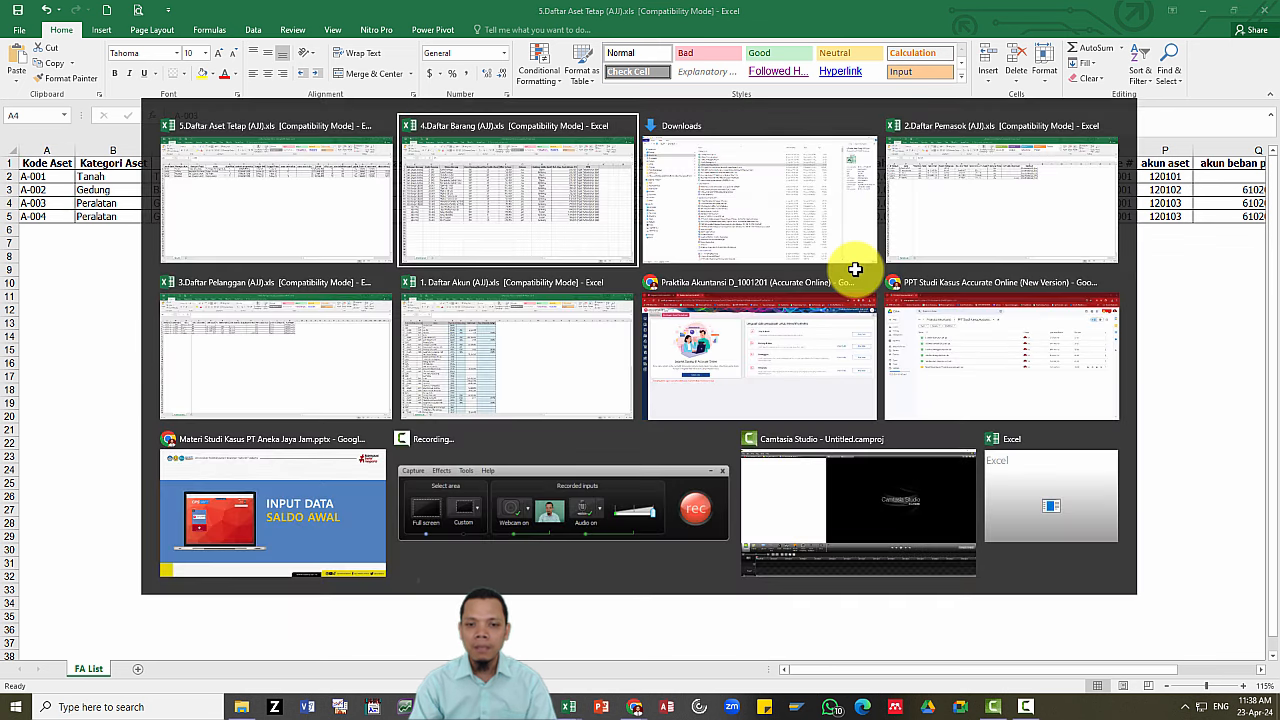
{"action": "key", "text": "alt+Tab"}
{"action": "key", "text": "alt+Tab"}
{"action": "key", "text": "alt+Tab"}
{"action": "key", "text": "alt+Tab"}
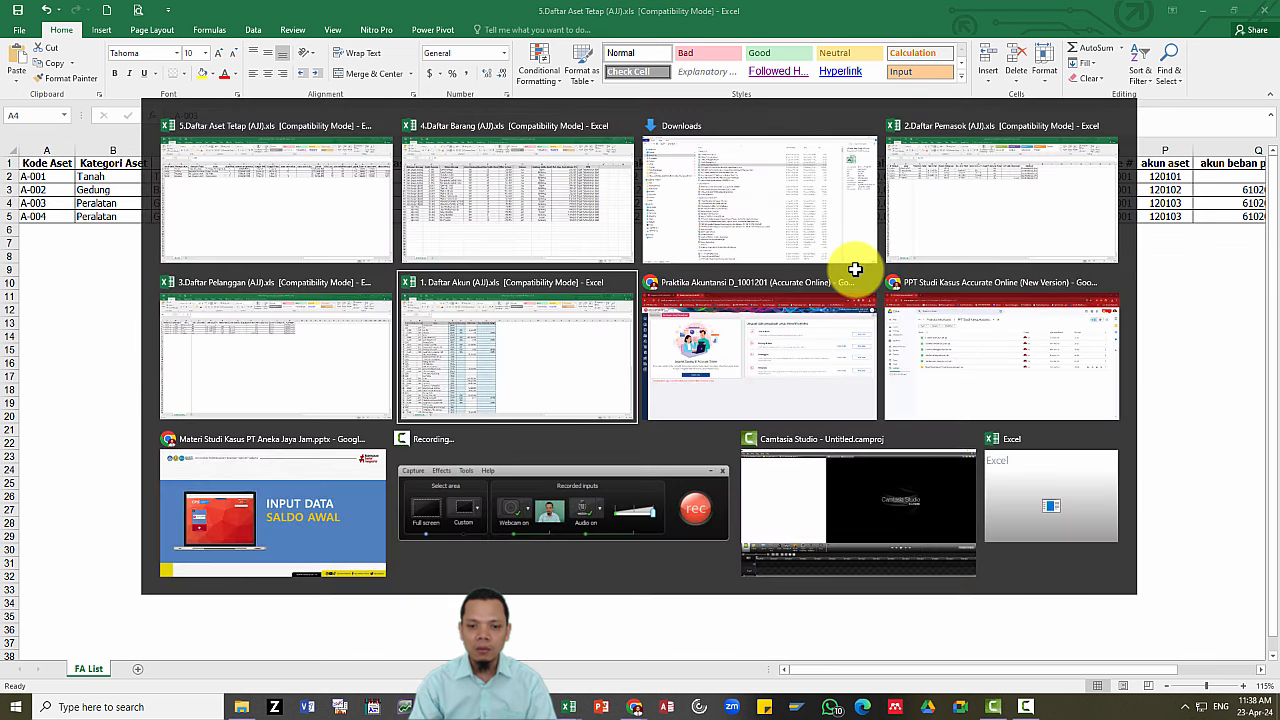
{"action": "left_click", "coordinate": [855, 269]}
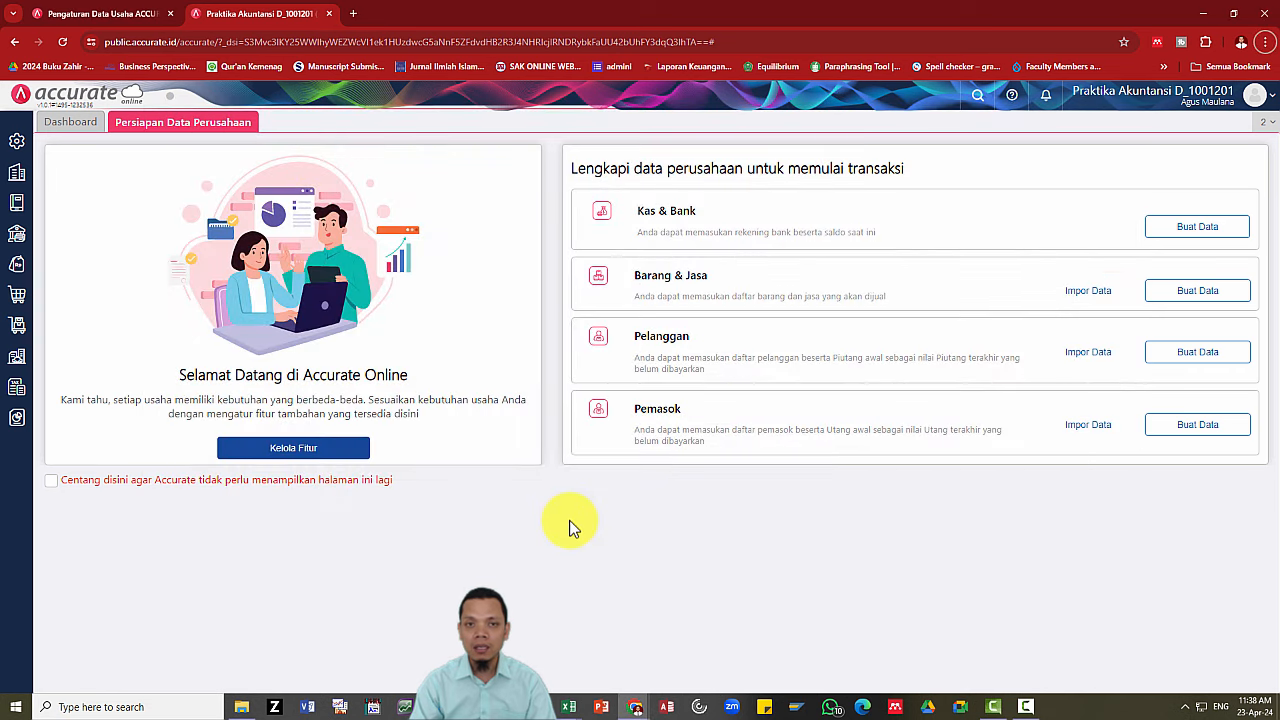
Glance at the 1. Daftar Akun workbook, then return to Accurate Online.
{"action": "key", "text": "alt+Tab"}
{"action": "key", "text": "alt+Tab"}
{"action": "key", "text": "alt+Tab"}
{"action": "key", "text": "alt+Tab"}
{"action": "key", "text": "alt+Tab"}
{"action": "key", "text": "alt+Tab"}
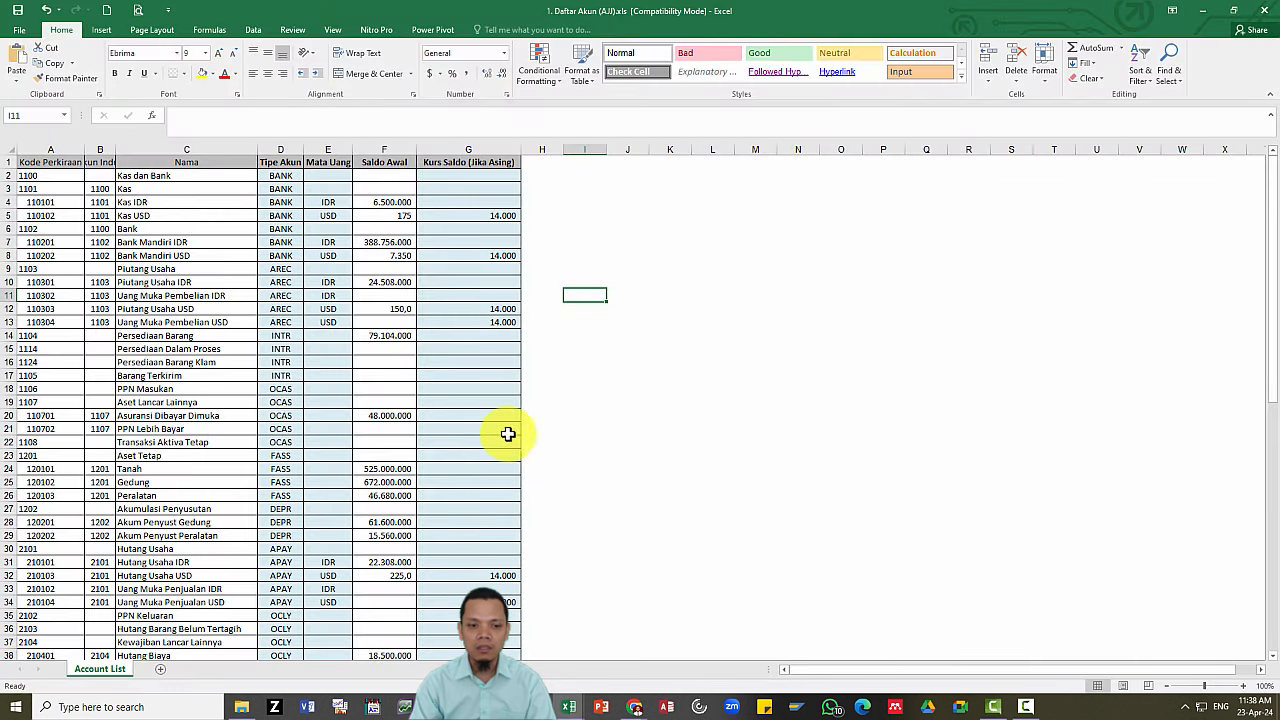
{"action": "left_click", "coordinate": [589, 443]}
{"action": "key", "text": "alt+Tab"}
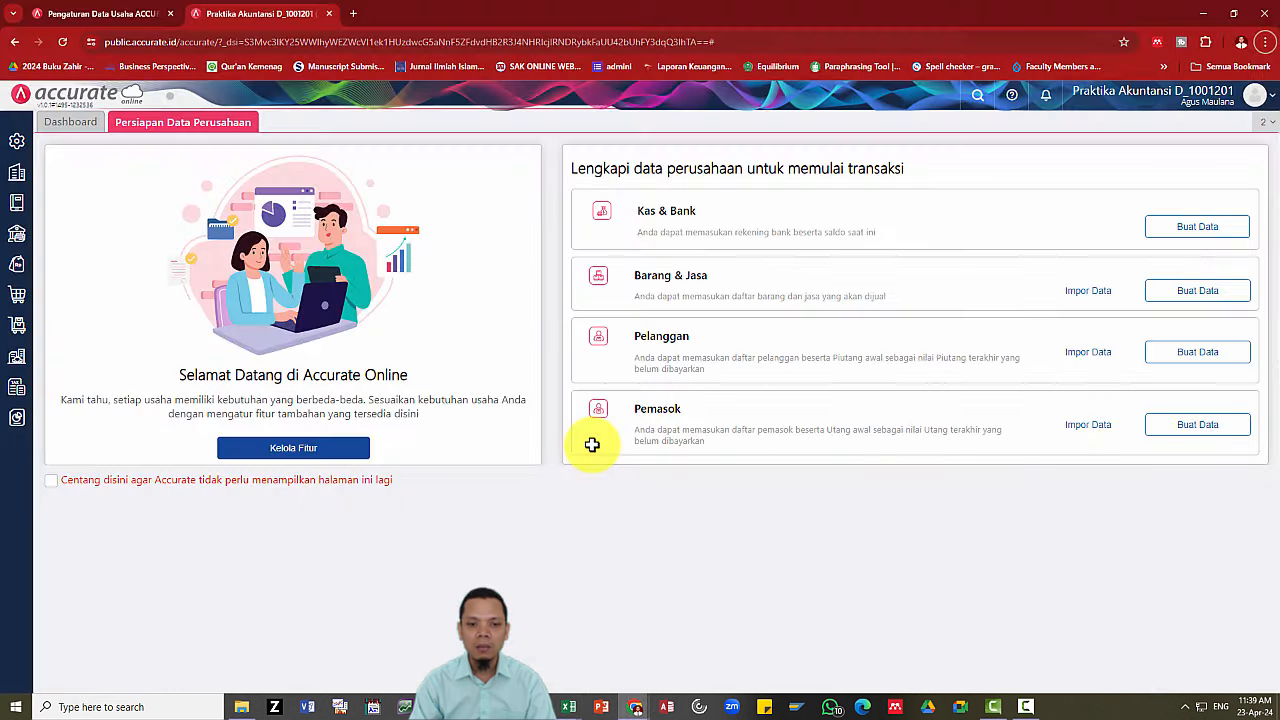
Open Buku Besar > Akun Perkiraan and review the list of 32 existing accounts.
{"action": "left_click", "coordinate": [18, 208]}
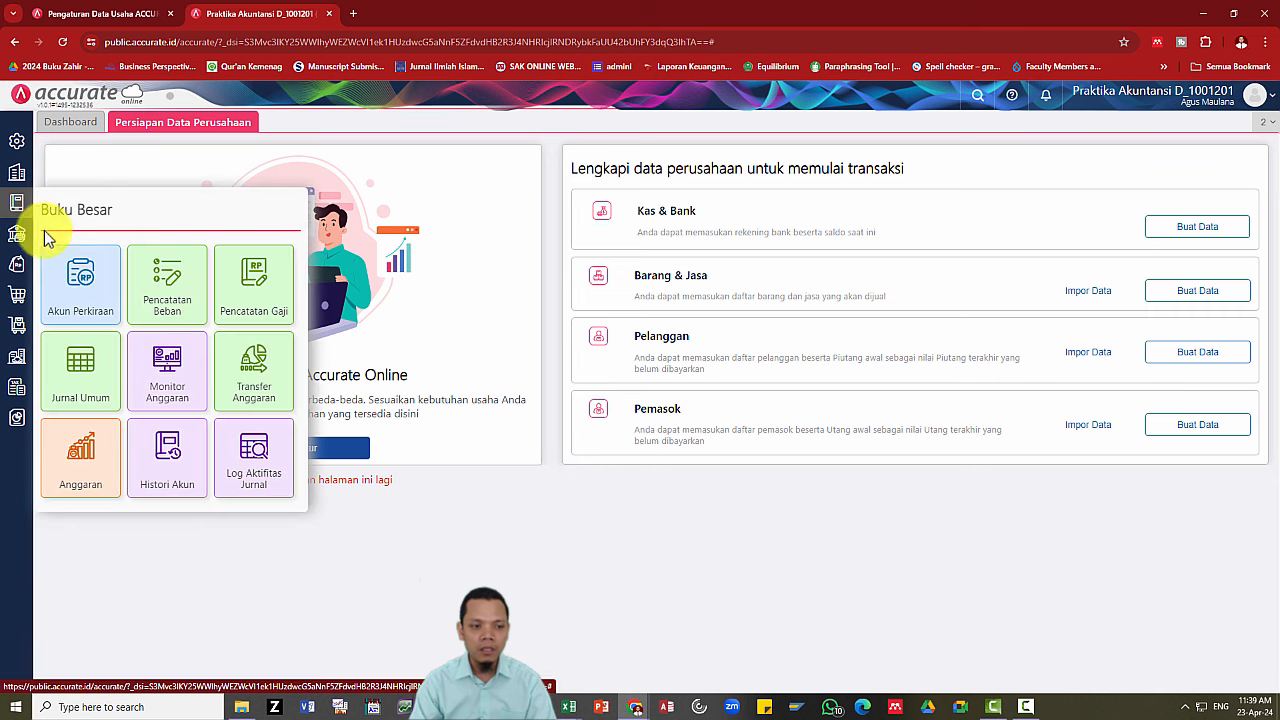
{"action": "left_click", "coordinate": [78, 306]}
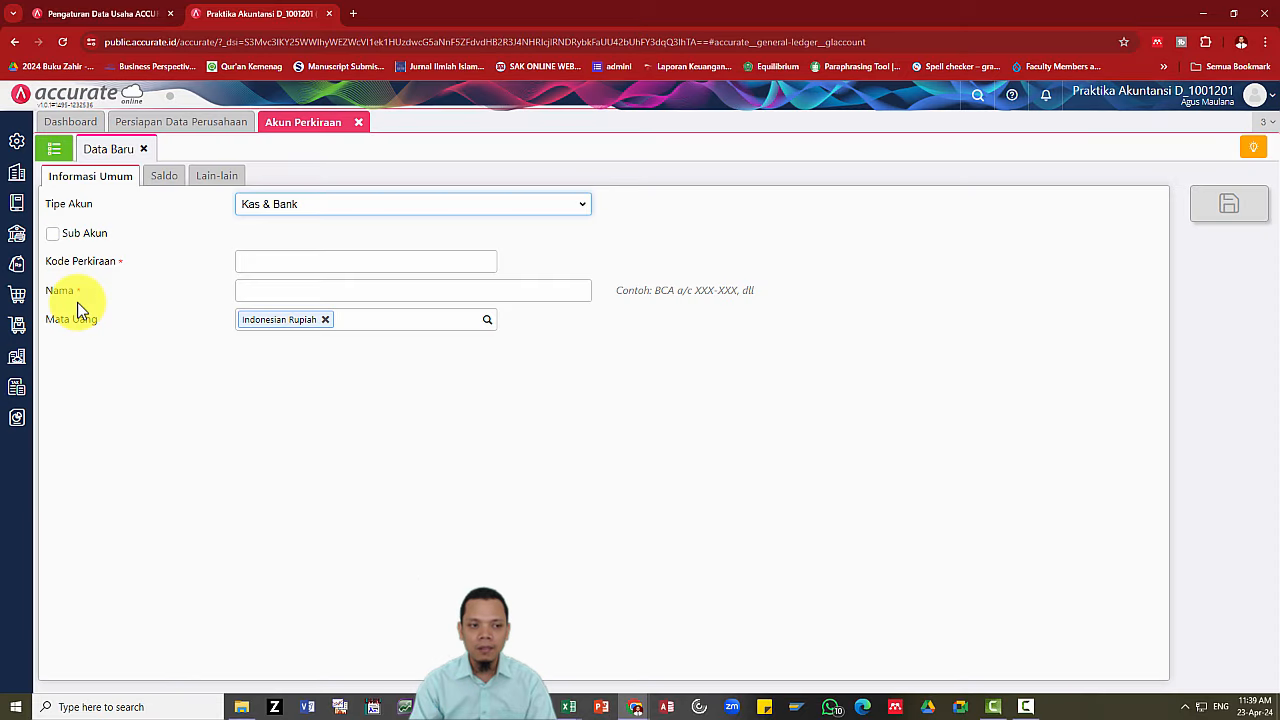
{"action": "left_click", "coordinate": [58, 153]}
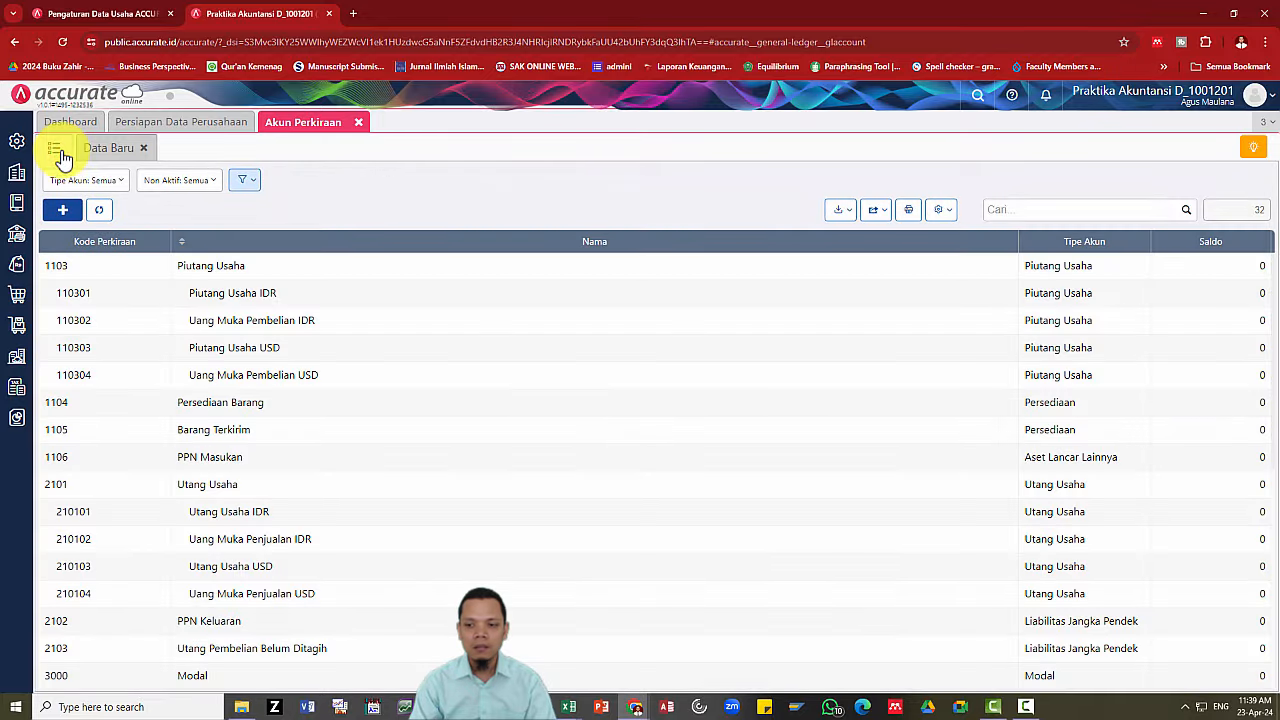
{"action": "scroll", "coordinate": [343, 648], "scroll_direction": "down", "scroll_amount": 5}
{"action": "scroll", "coordinate": [347, 648], "scroll_direction": "up", "scroll_amount": 3}
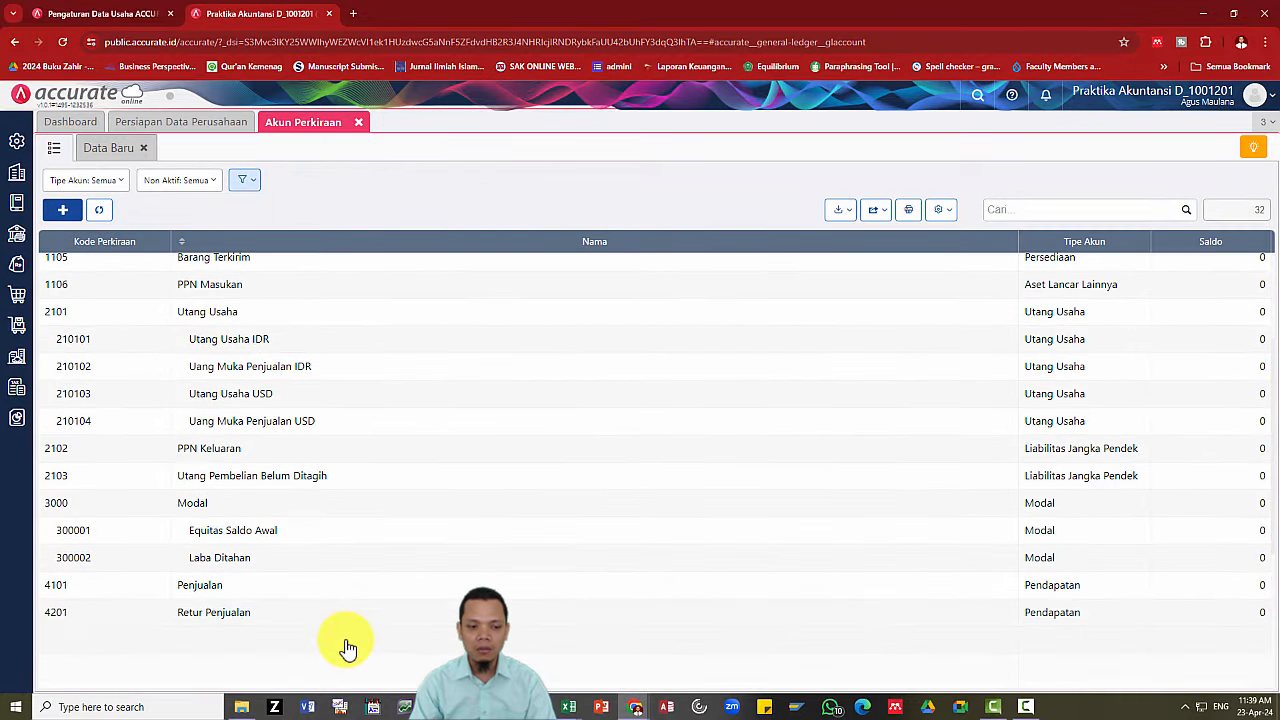
{"action": "scroll", "coordinate": [347, 649], "scroll_direction": "down", "scroll_amount": 4}
{"action": "scroll", "coordinate": [347, 649], "scroll_direction": "up", "scroll_amount": 4}
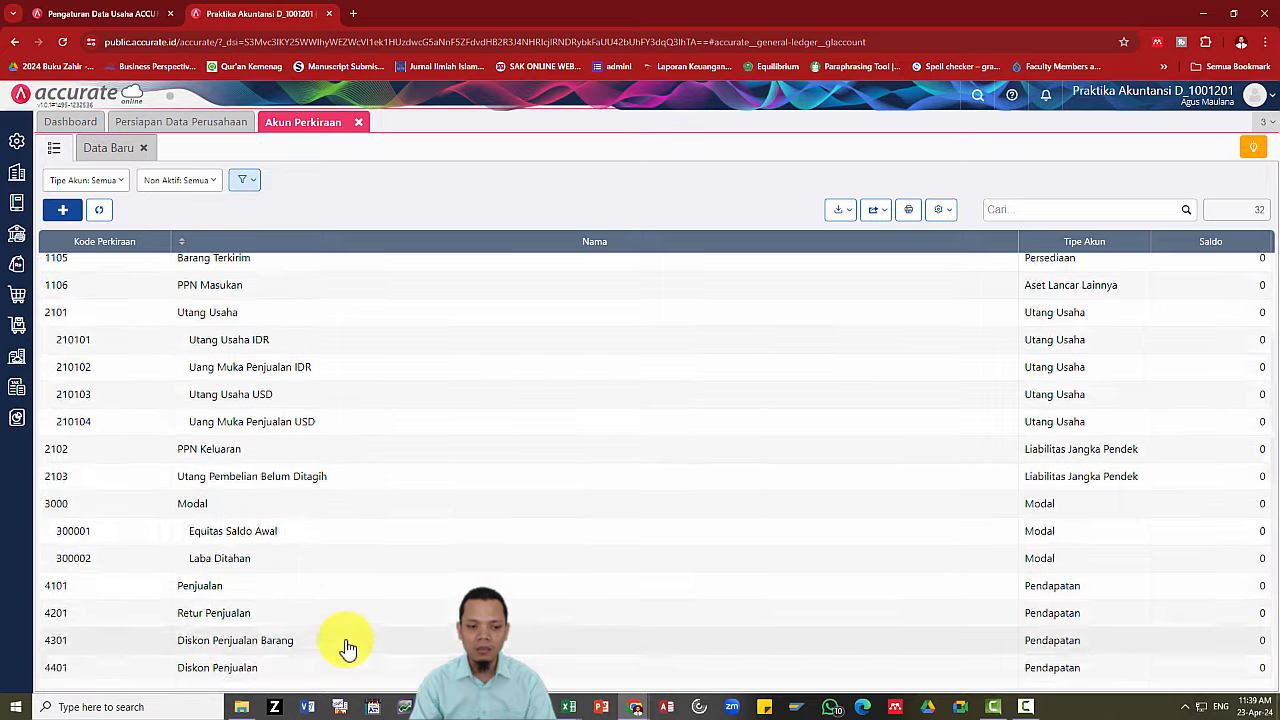
{"action": "scroll", "coordinate": [345, 646], "scroll_direction": "up", "scroll_amount": 2}
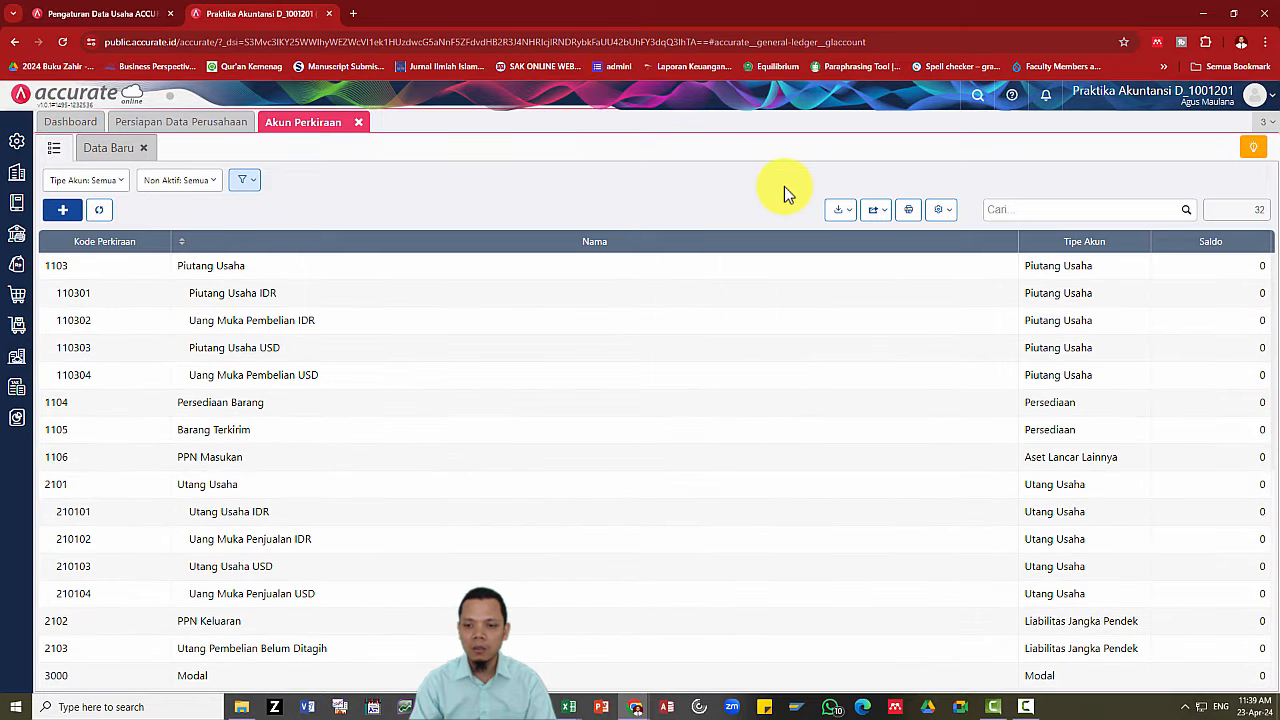
Choose Impor Data > Impor dari Excel for accounts and browse for the Excel file.
{"action": "left_click", "coordinate": [845, 214]}
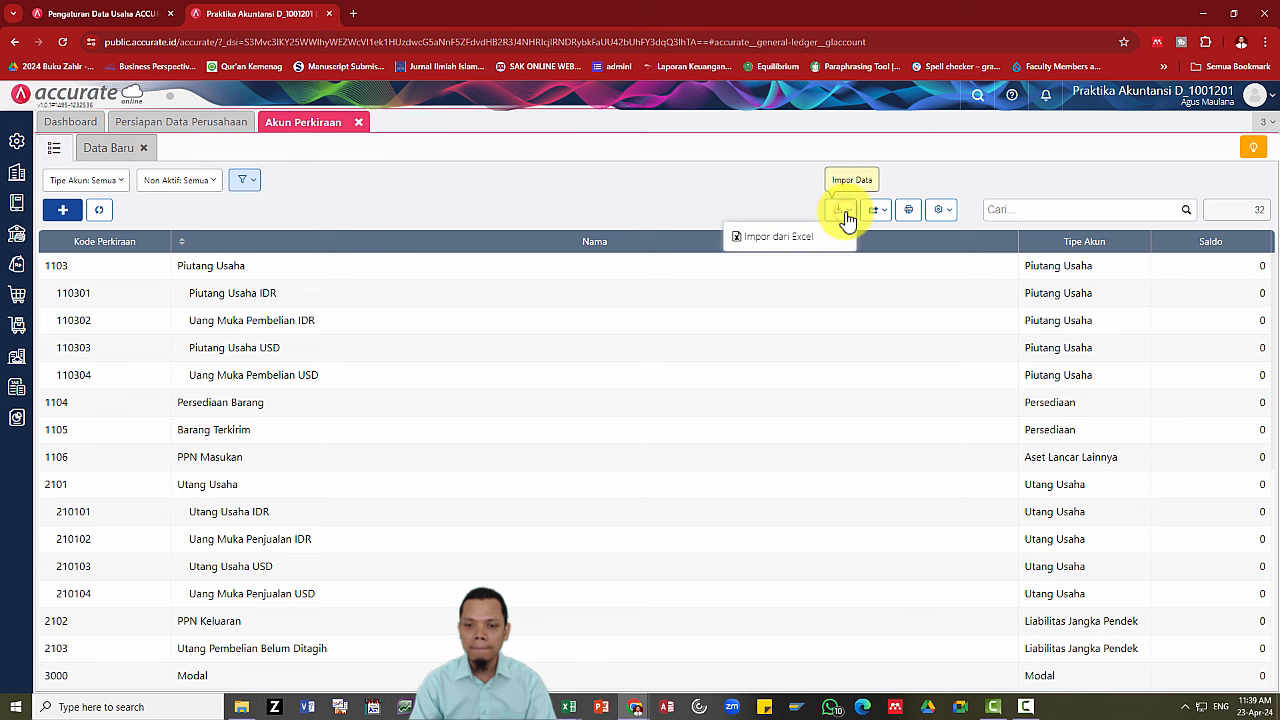
{"action": "left_click", "coordinate": [800, 237]}
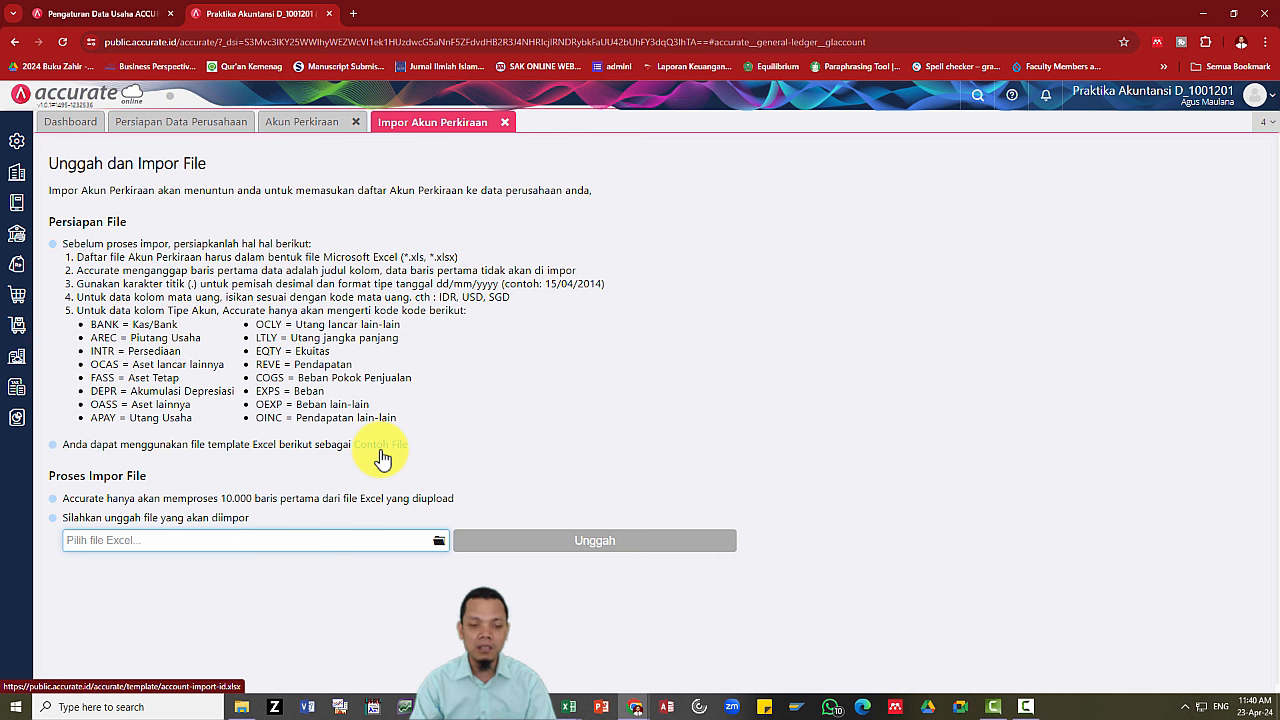
{"action": "left_click", "coordinate": [440, 543]}
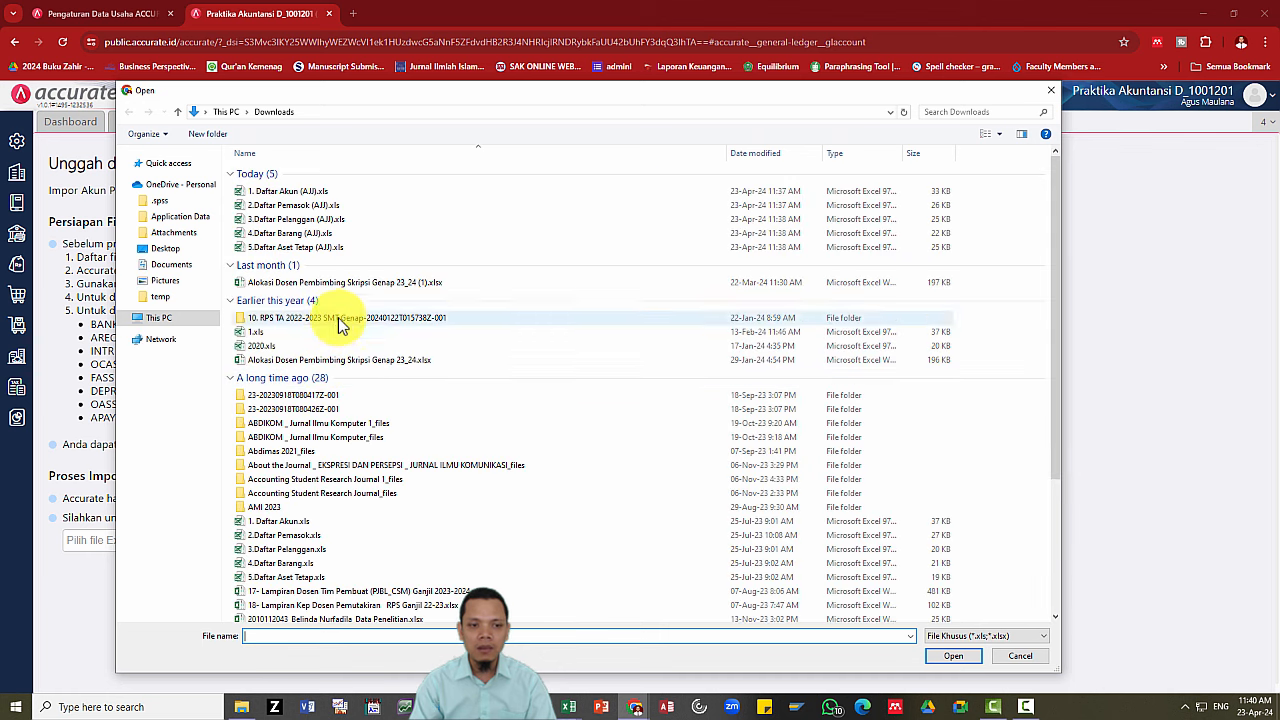
Upload 1. Daftar Akun (AJJ).xls to reach the Pemetaan Kolom Data column mapping.
{"action": "left_click", "coordinate": [312, 194]}
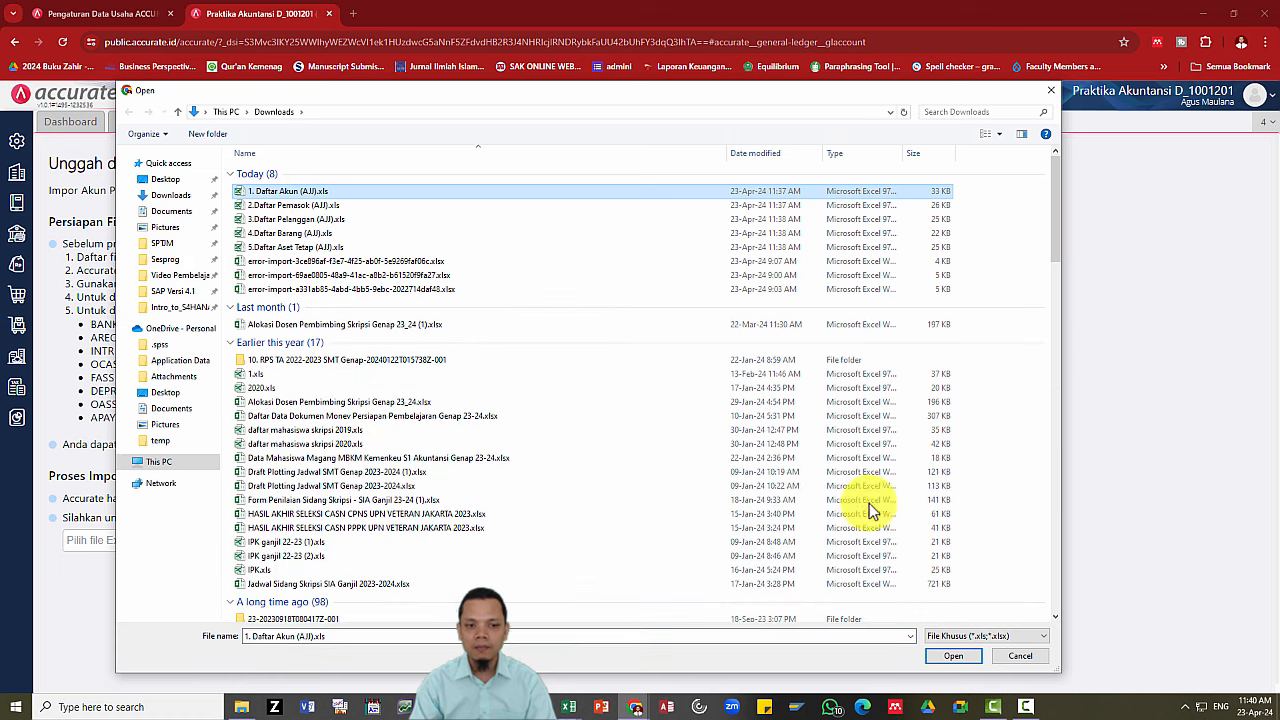
{"action": "left_click", "coordinate": [950, 656]}
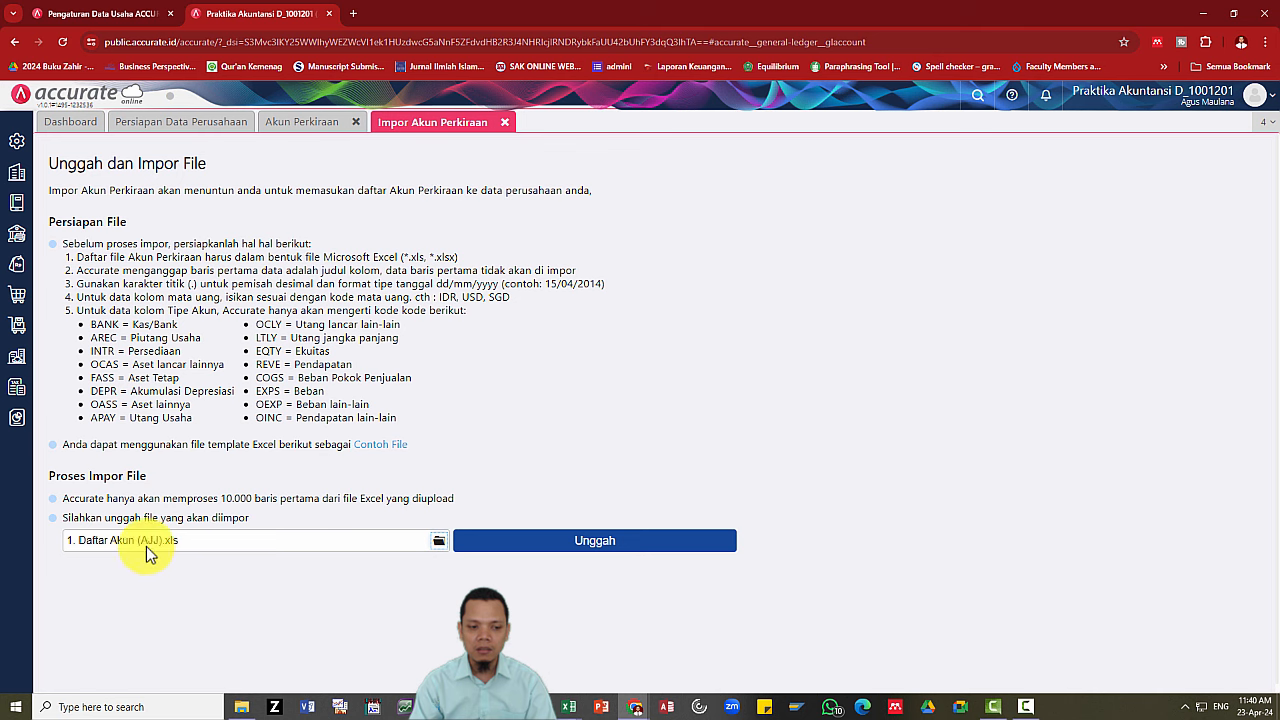
{"action": "left_click", "coordinate": [613, 545]}
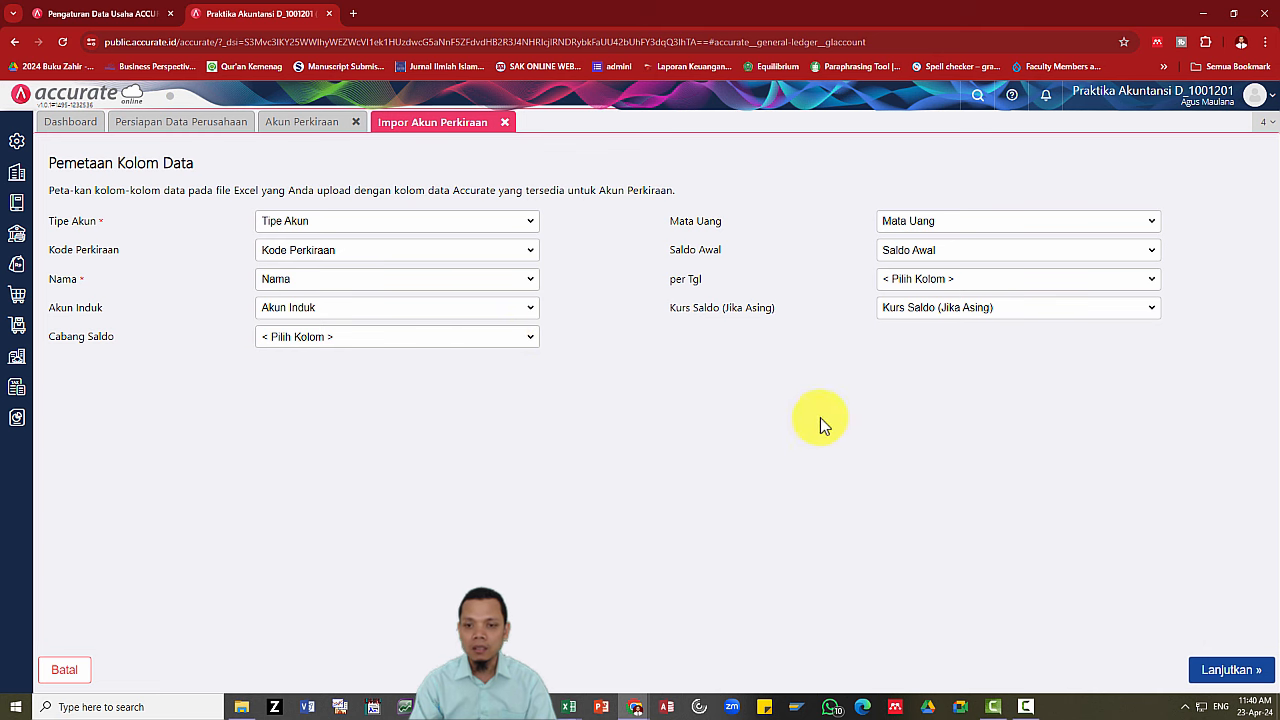
Accept the account column mapping, enable updating existing data, and run the 73-account import.
{"action": "left_click", "coordinate": [1222, 668]}
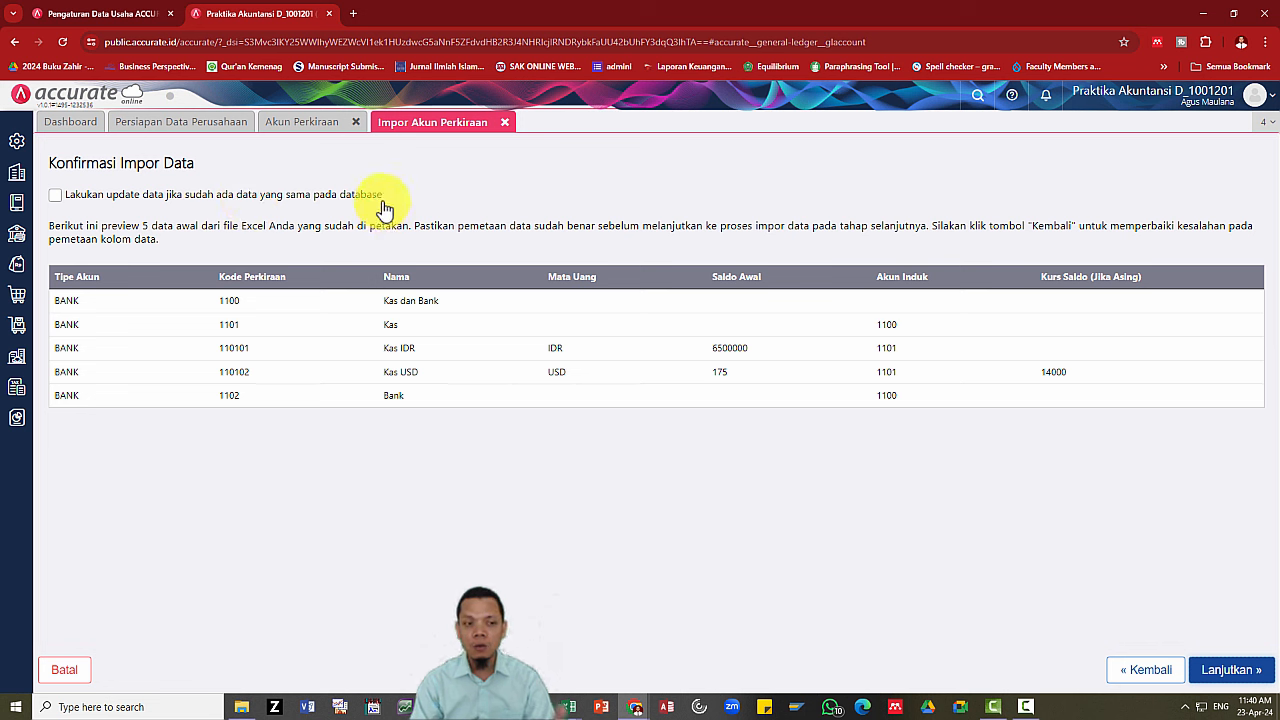
{"action": "left_click", "coordinate": [58, 199]}
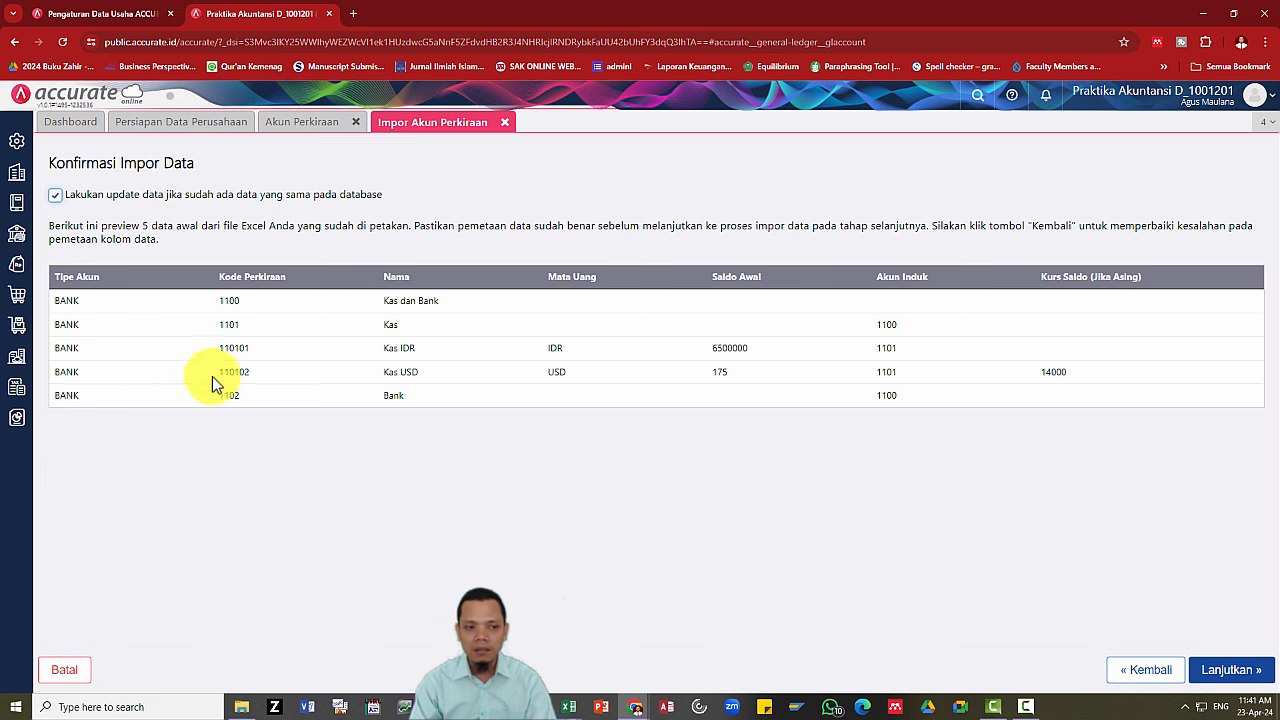
{"action": "left_click", "coordinate": [1230, 670]}
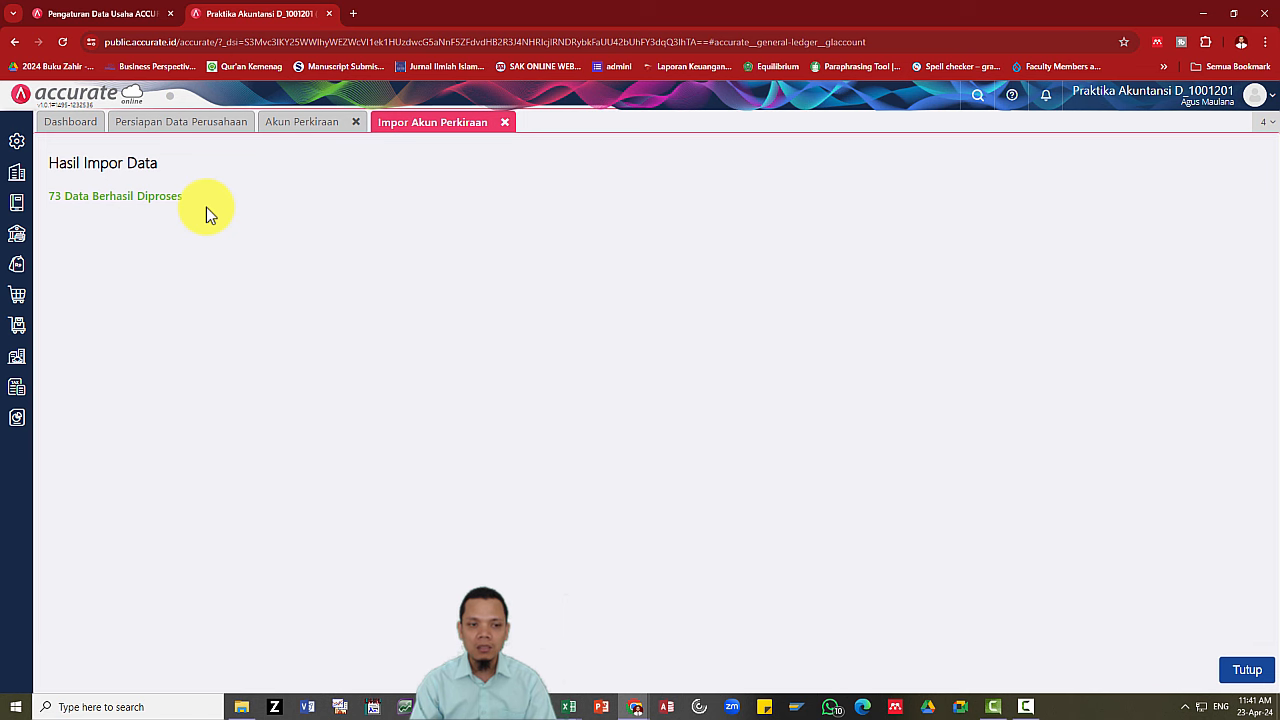
Count the account names in column C of 1. Daftar Akun, then return to Accurate's results.
{"action": "key", "text": "alt+Tab"}
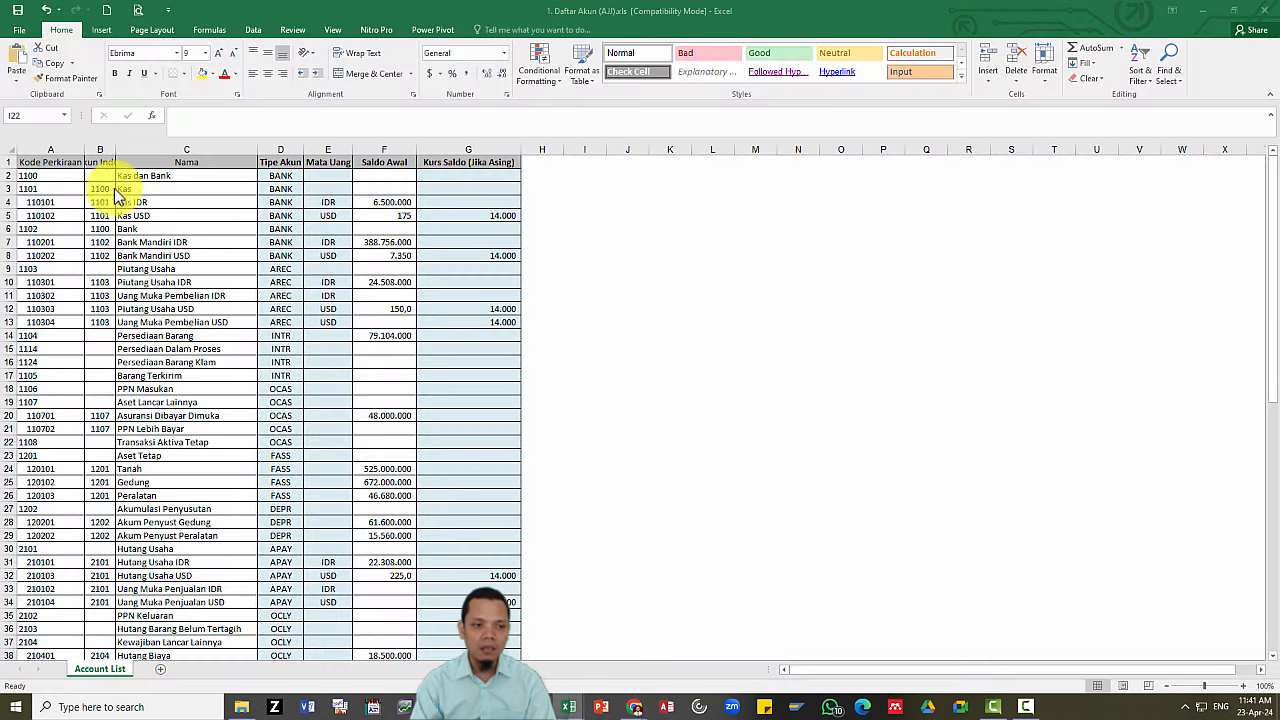
{"action": "left_click", "coordinate": [149, 177]}
{"action": "key", "text": "ctrl+shift+Down"}
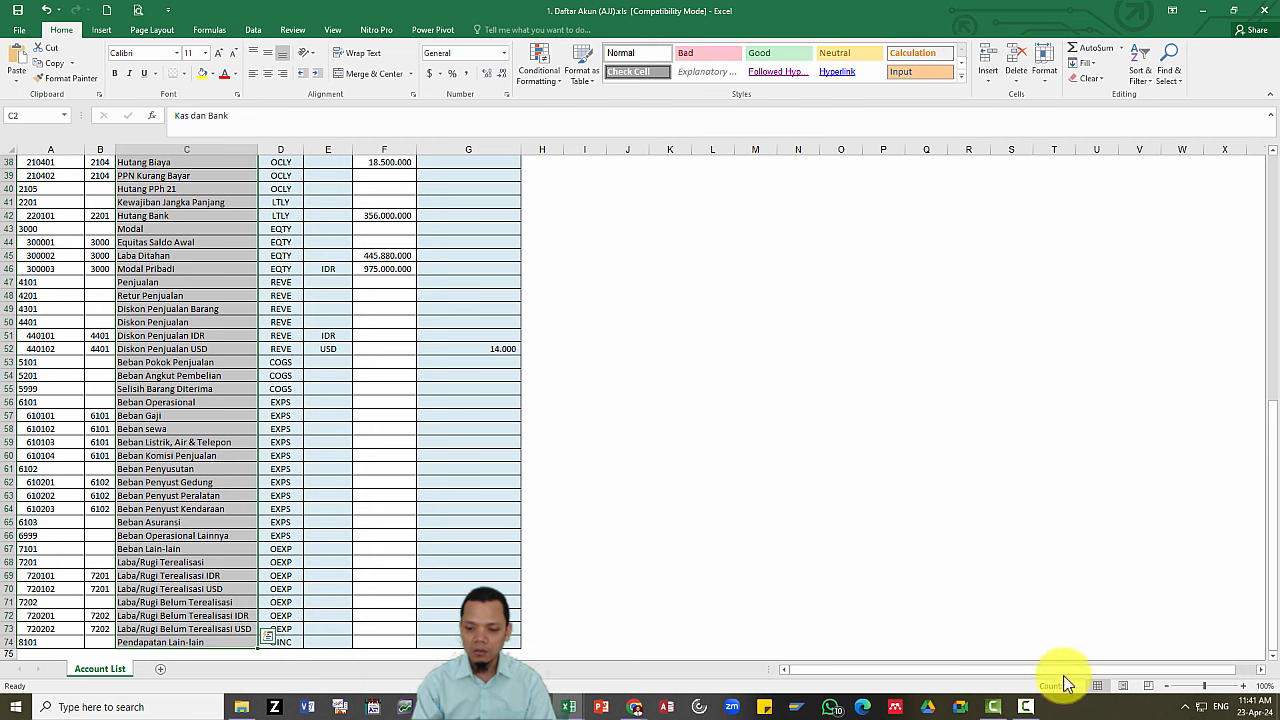
{"action": "scroll", "coordinate": [385, 480], "scroll_direction": "up", "scroll_amount": 12}
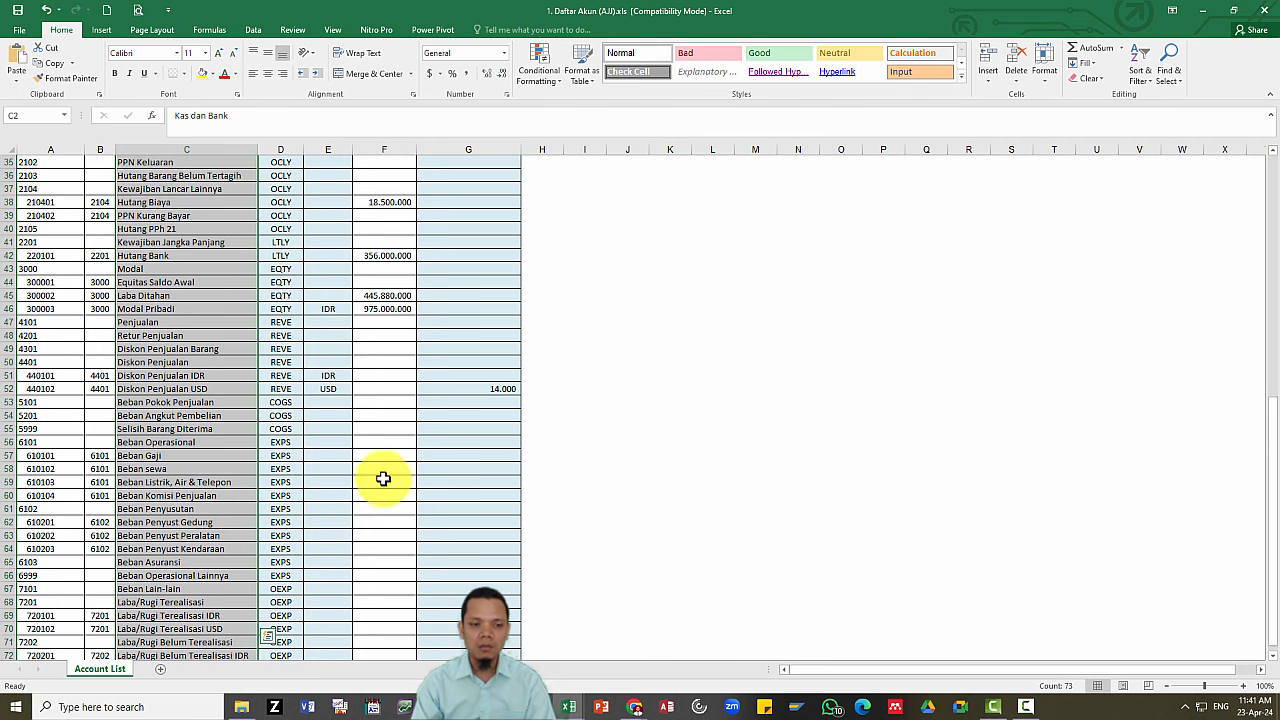
{"action": "key", "text": "alt+Tab"}
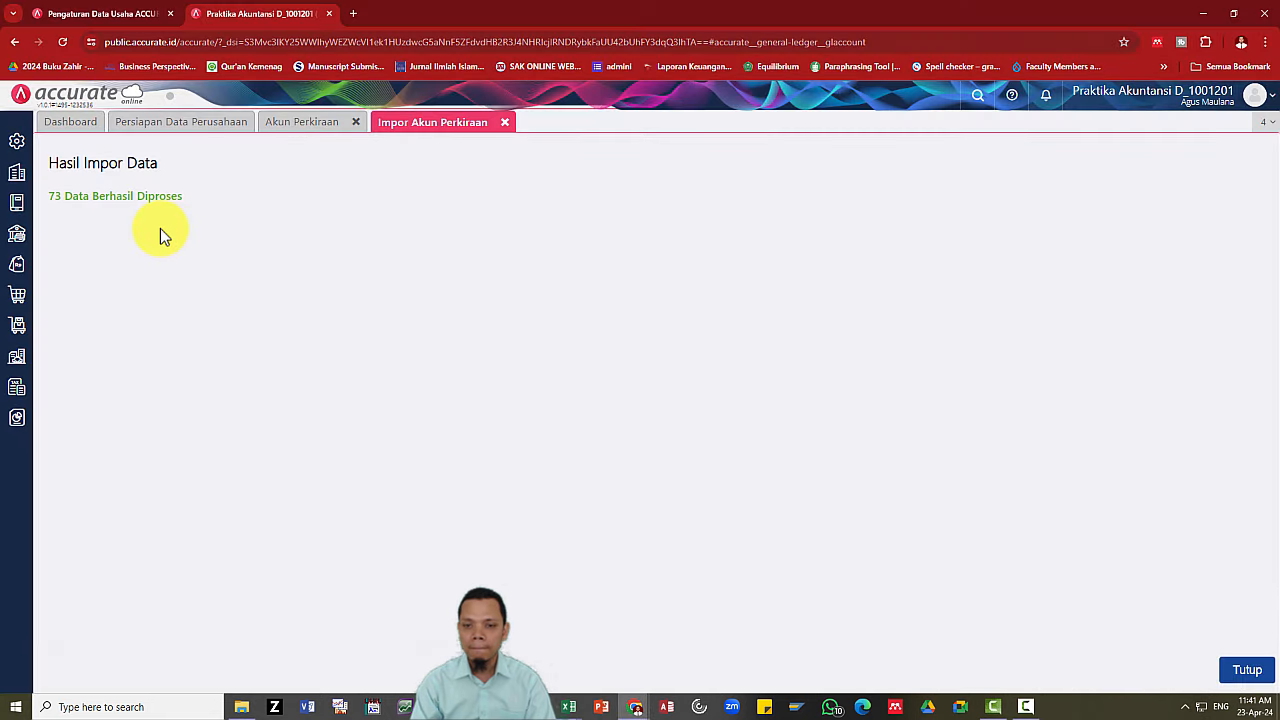
Close the Impor Akun Perkiraan and Akun Perkiraan tabs and return to the Accurate window.
{"action": "left_click", "coordinate": [504, 122]}
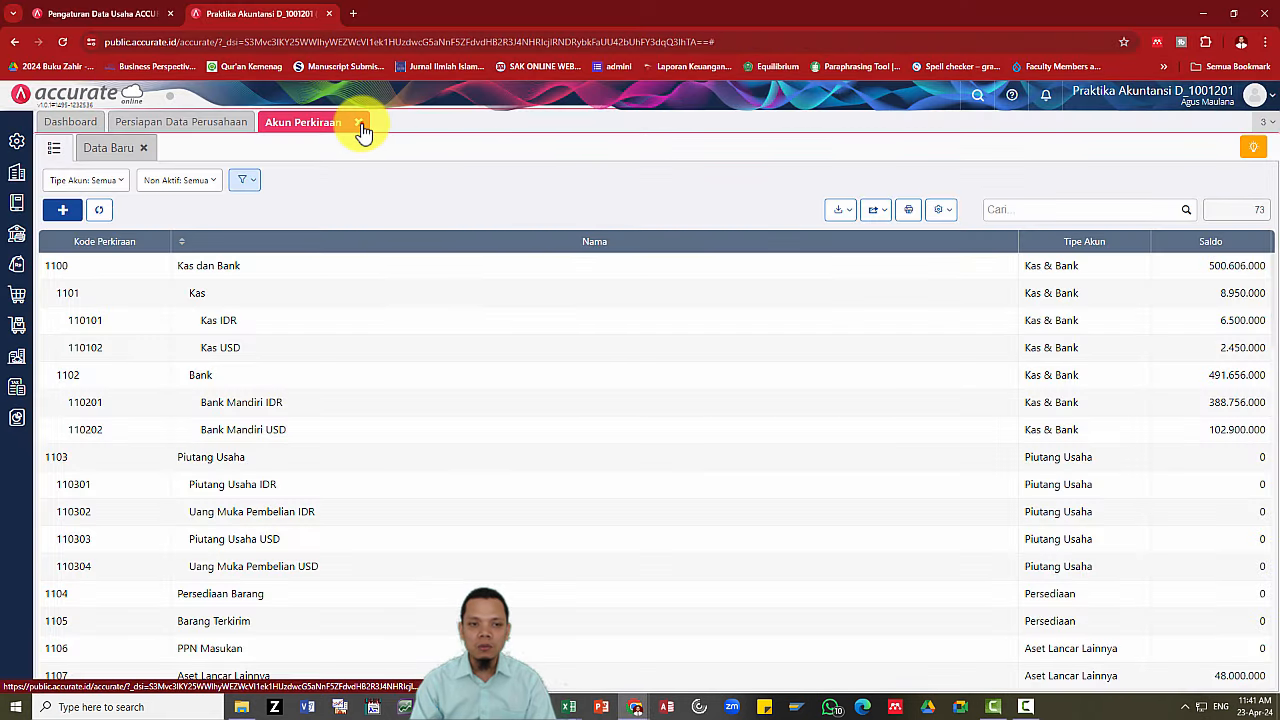
{"action": "left_click", "coordinate": [359, 123]}
{"action": "key", "text": "alt+Tab"}
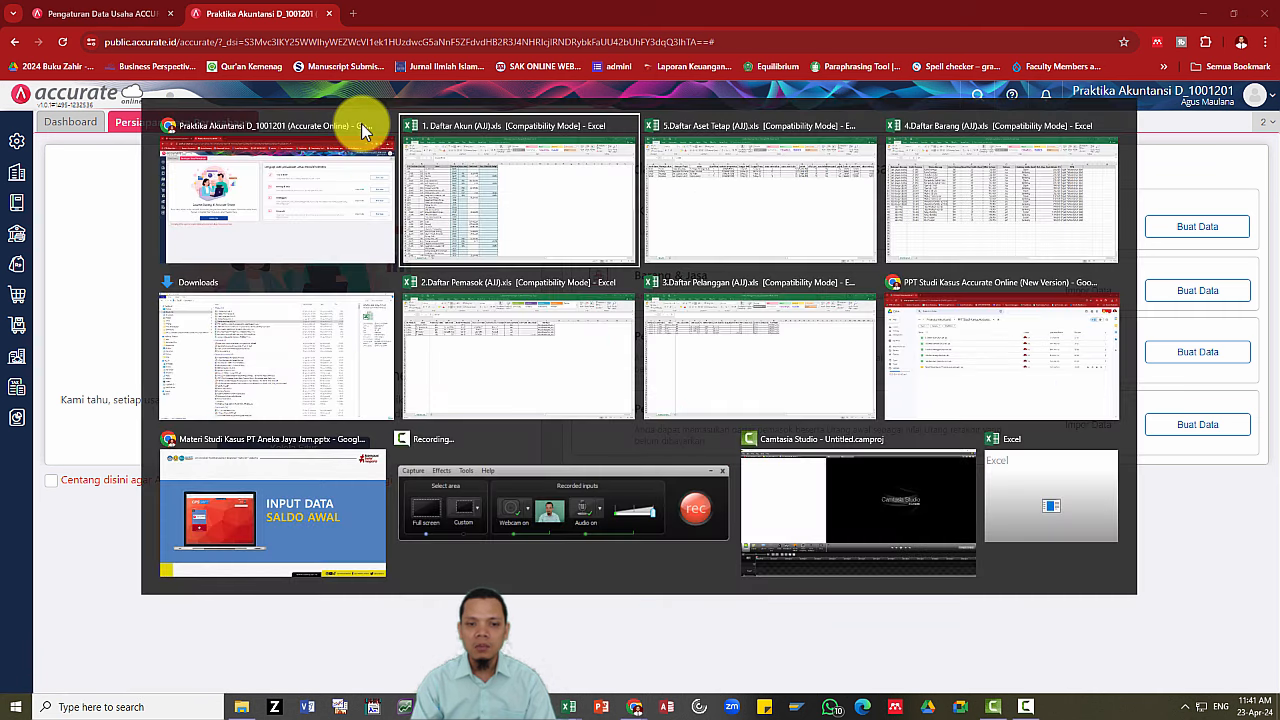
{"action": "key", "text": "Tab"}
{"action": "key", "text": "Tab"}
{"action": "key", "text": "Tab"}
{"action": "key", "text": "Tab"}
{"action": "key", "text": "Tab"}
{"action": "key", "text": "Tab"}
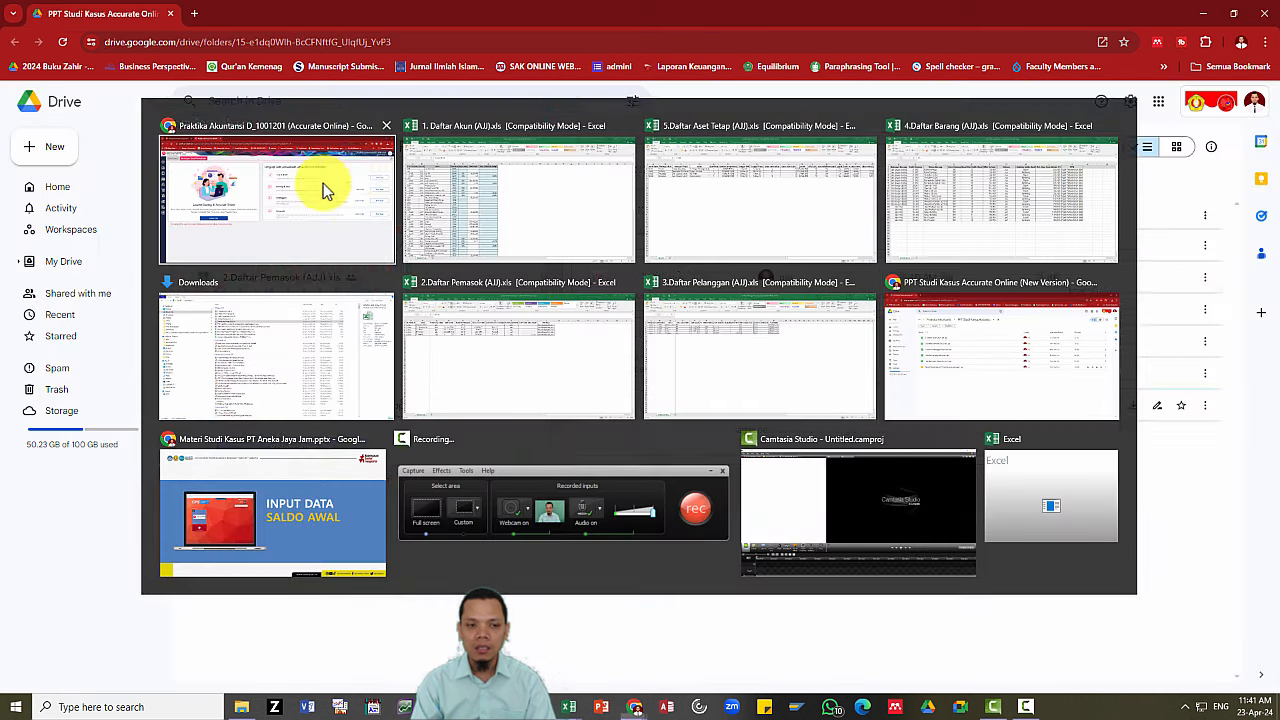
{"action": "key", "text": "alt+Tab"}
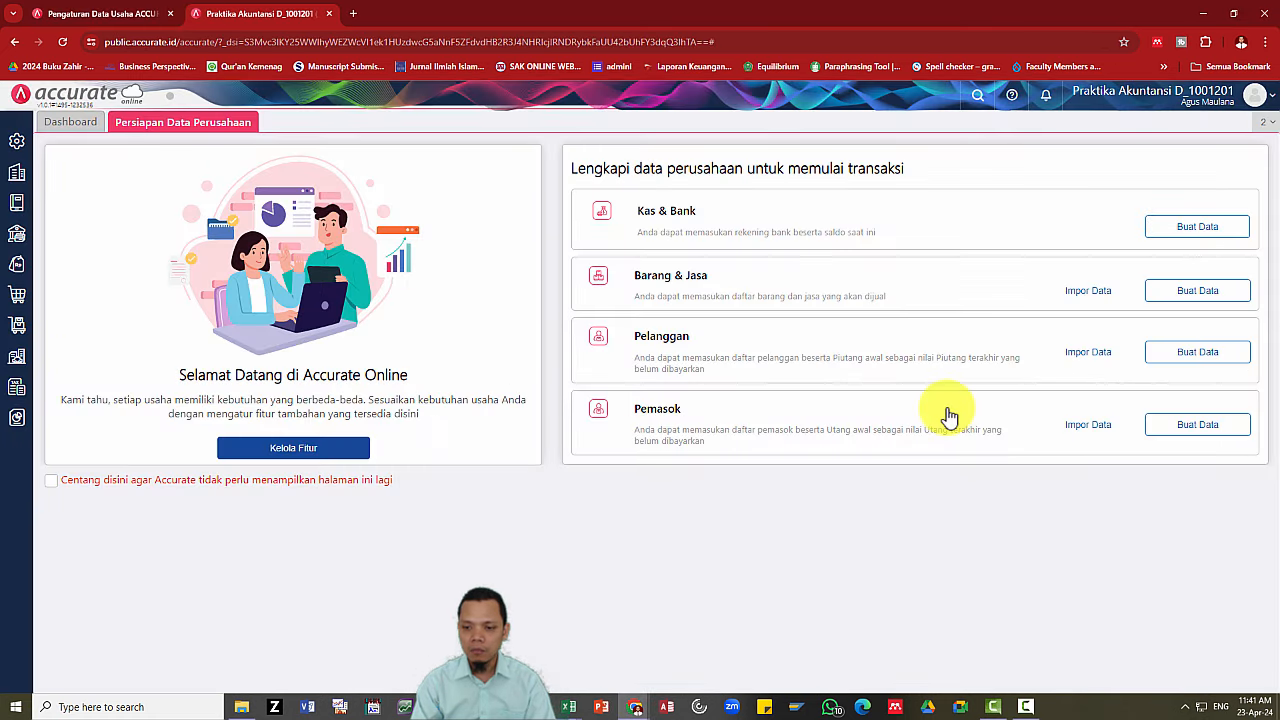
Upload 2.Daftar Pemasok (AJJ).xls to the Pemasok import.
{"action": "left_click", "coordinate": [1106, 436]}
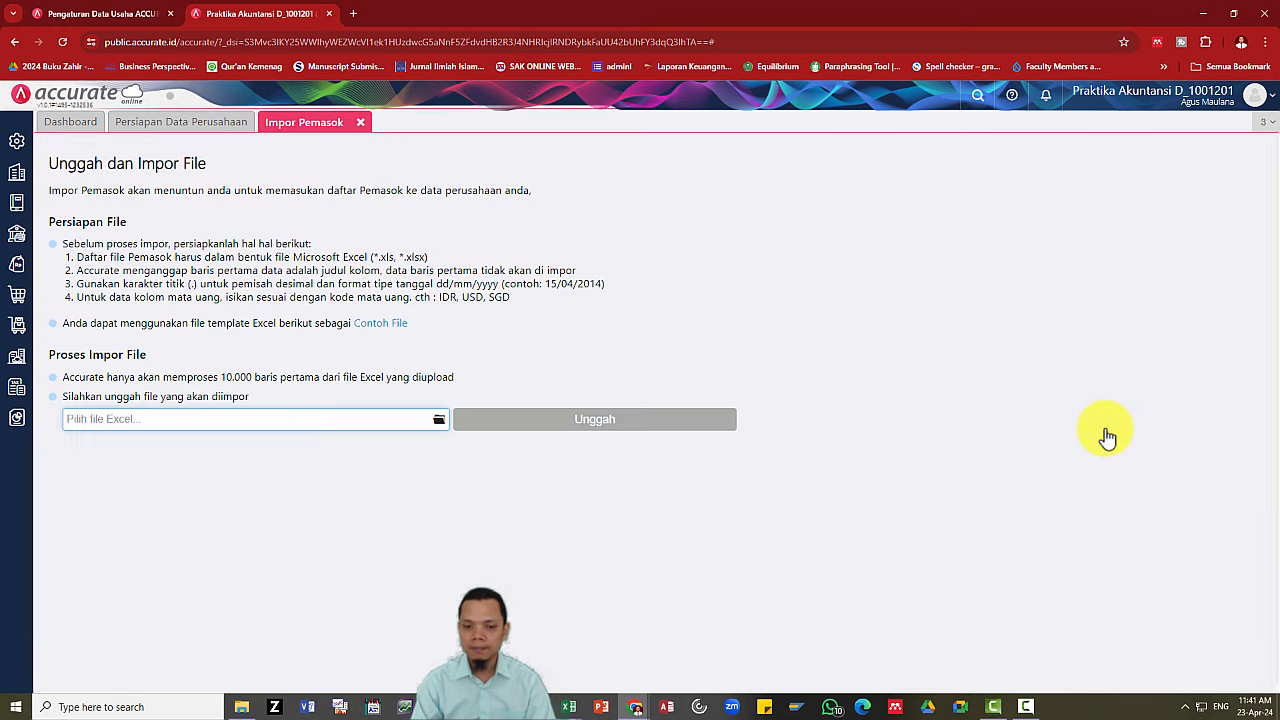
{"action": "left_click", "coordinate": [441, 420]}
{"action": "left_click", "coordinate": [441, 421]}
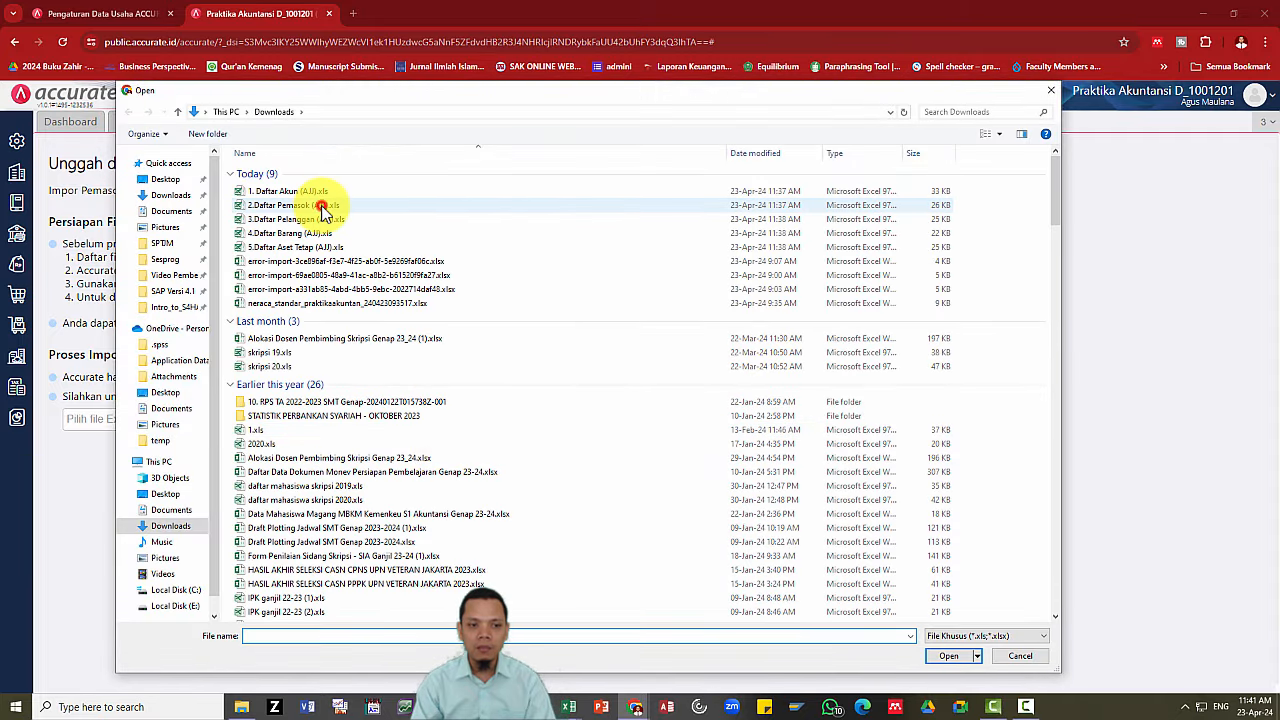
{"action": "left_click", "coordinate": [322, 204]}
{"action": "left_click", "coordinate": [947, 657]}
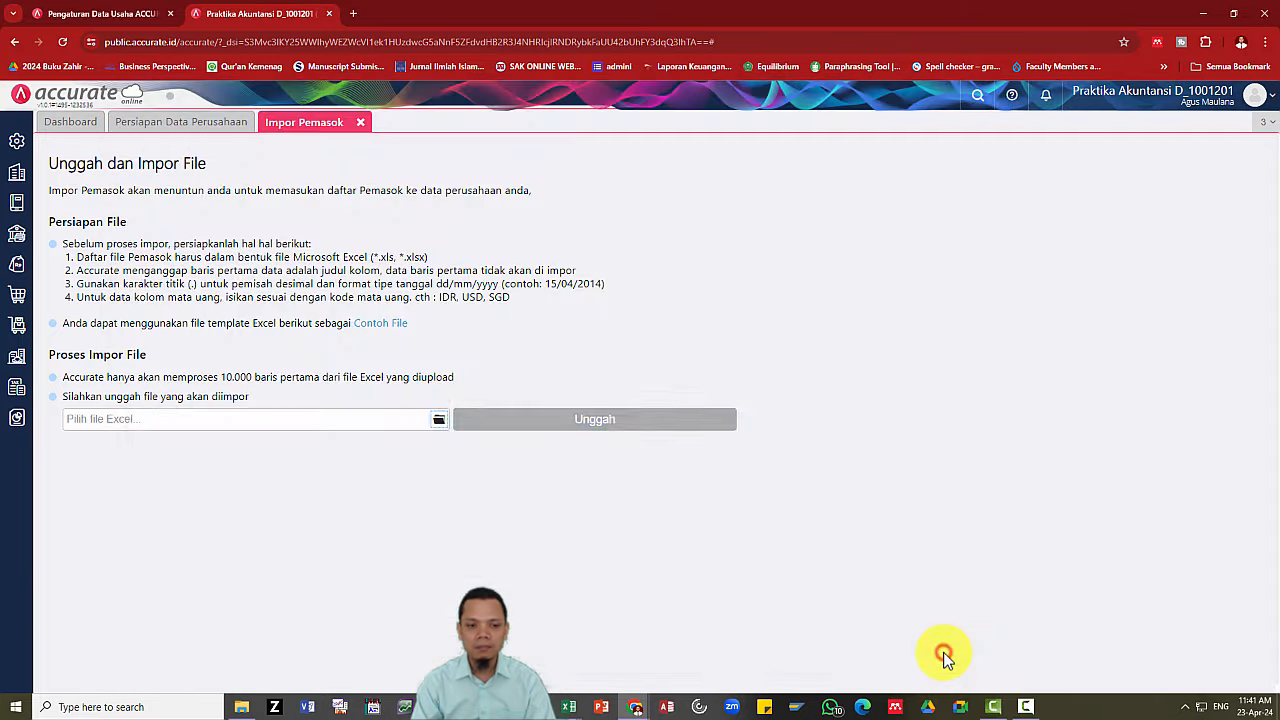
{"action": "left_click", "coordinate": [605, 424]}
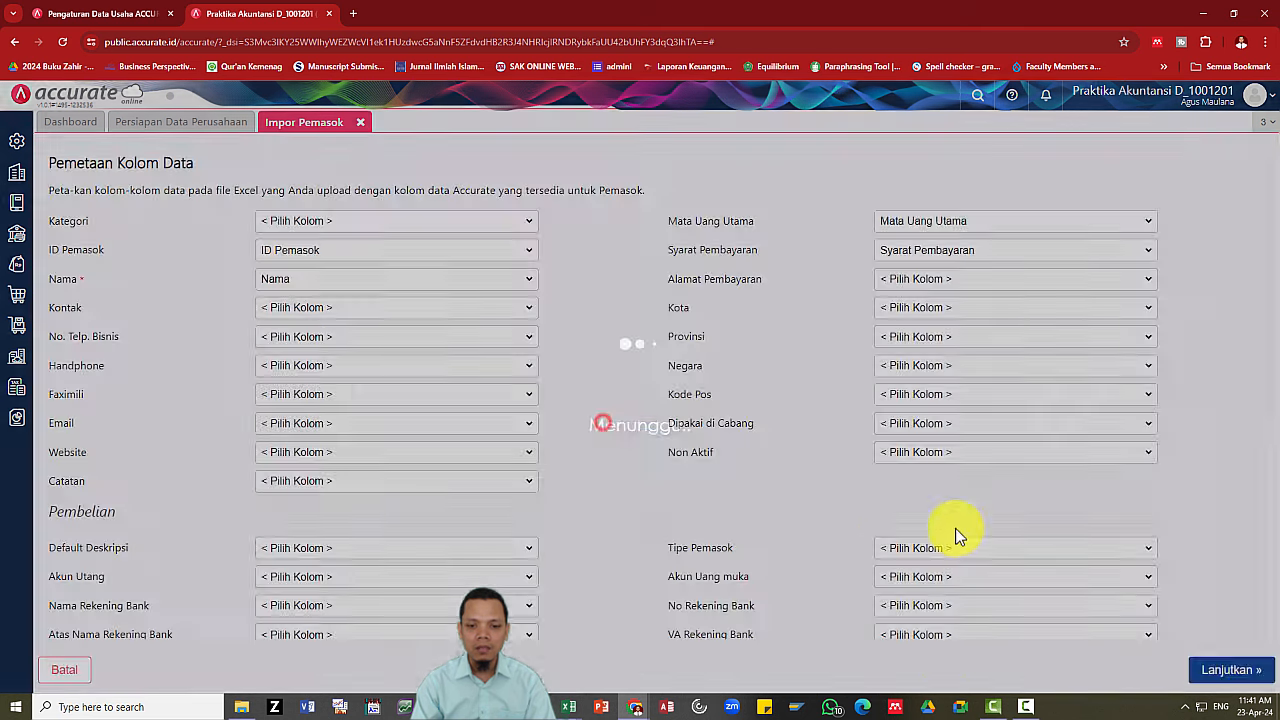
Accept the supplier mapping, enable updating existing data, and import the 5 suppliers.
{"action": "left_click", "coordinate": [1240, 672]}
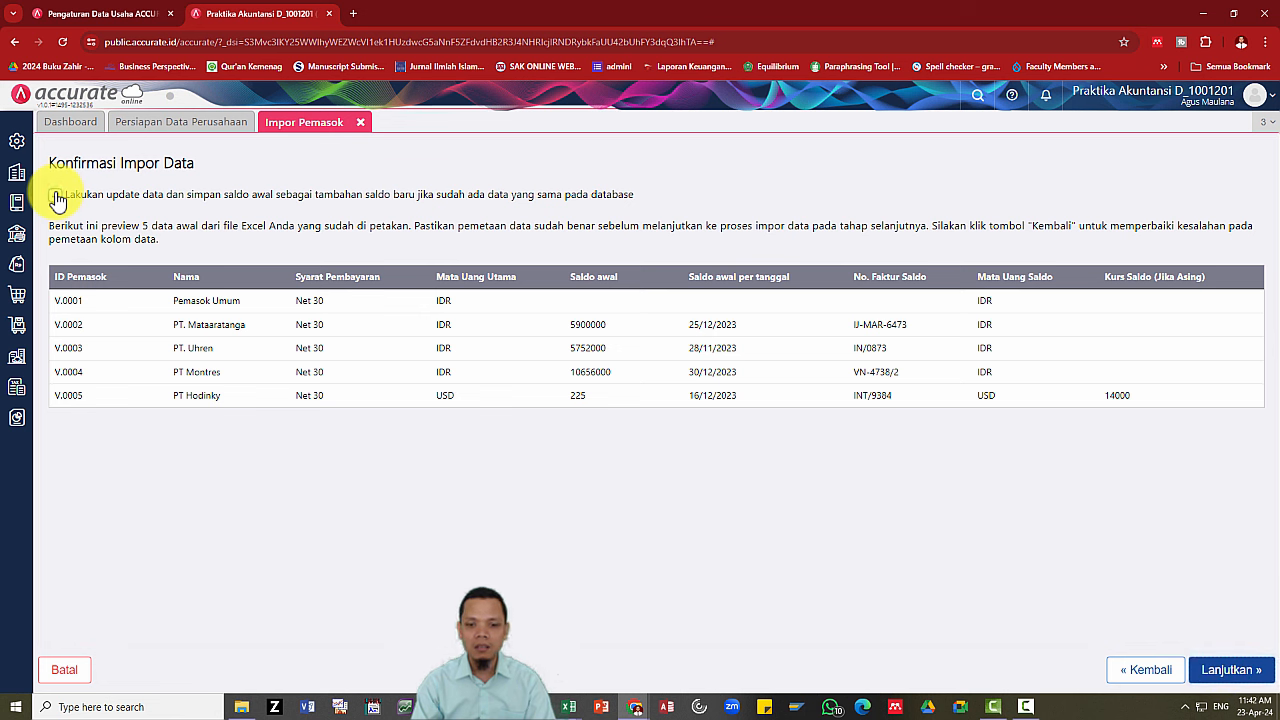
{"action": "left_click", "coordinate": [56, 196]}
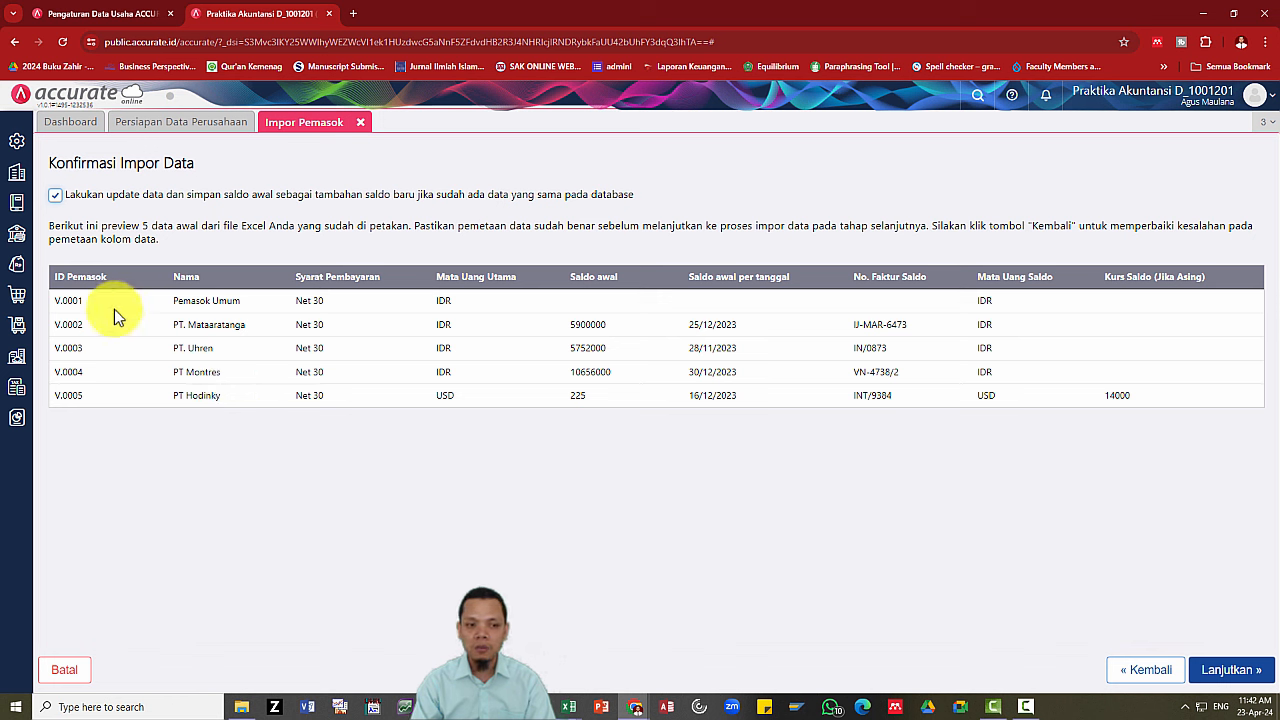
{"action": "key", "text": "alt+Tab"}
{"action": "key", "text": "alt+Tab"}
{"action": "key", "text": "alt+Tab"}
{"action": "key", "text": "alt+Tab"}
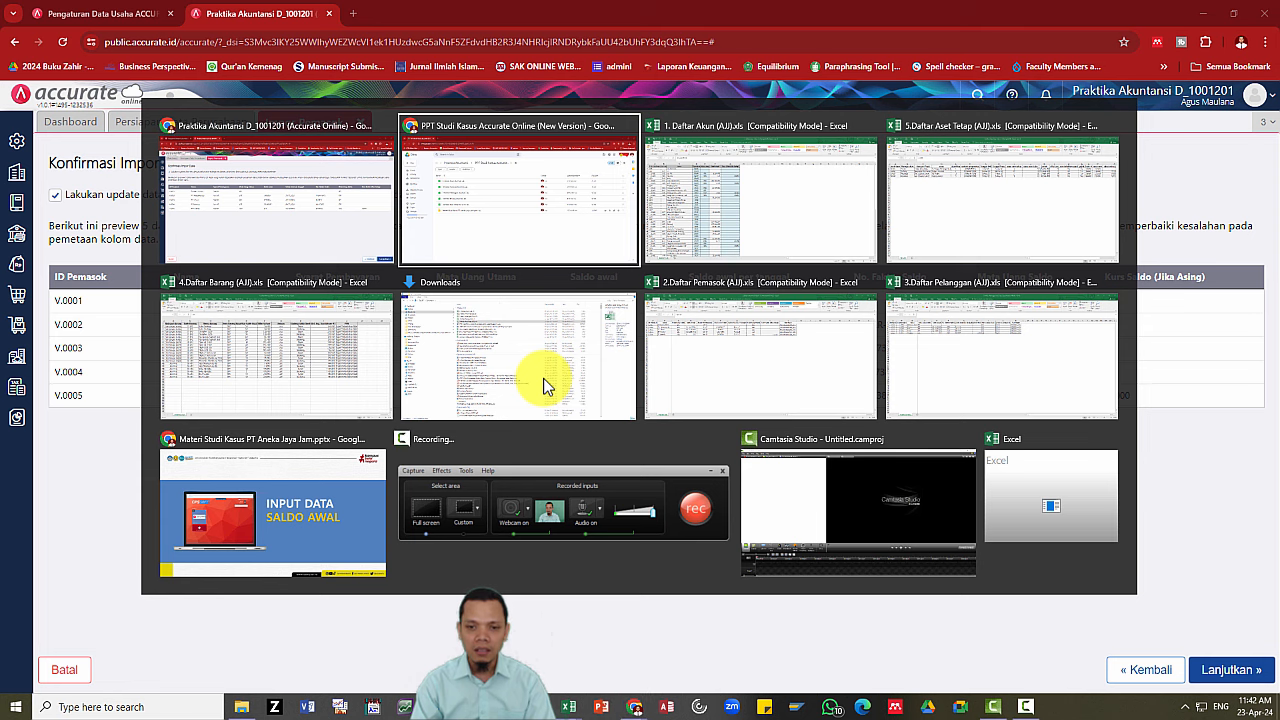
{"action": "key", "text": "alt+Tab"}
{"action": "key", "text": "alt+Tab"}
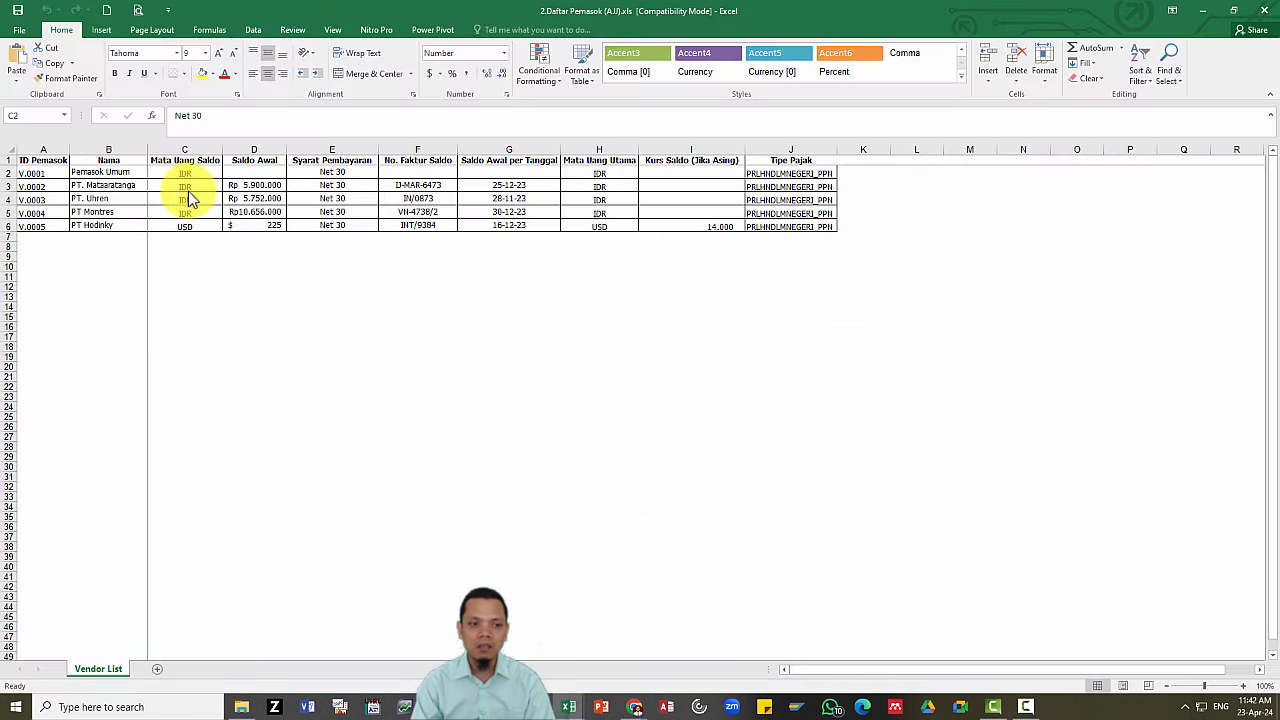
{"action": "key", "text": "alt+Tab"}
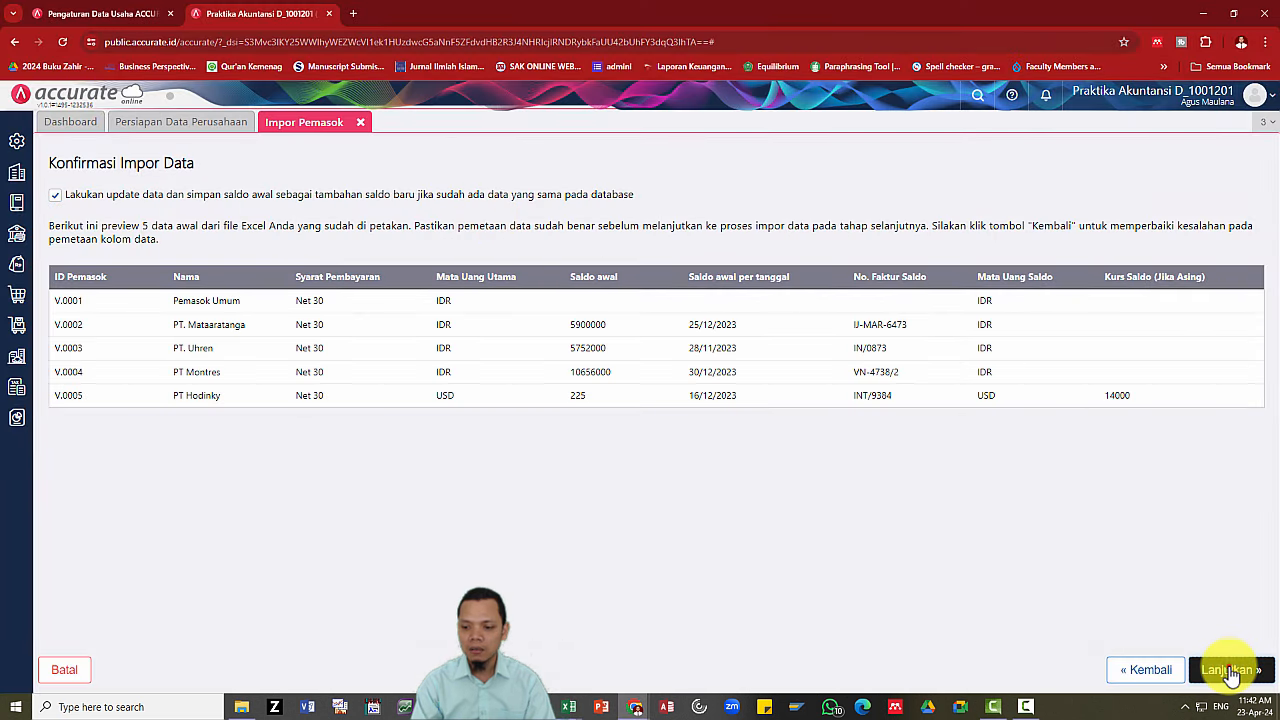
{"action": "left_click", "coordinate": [1229, 668]}
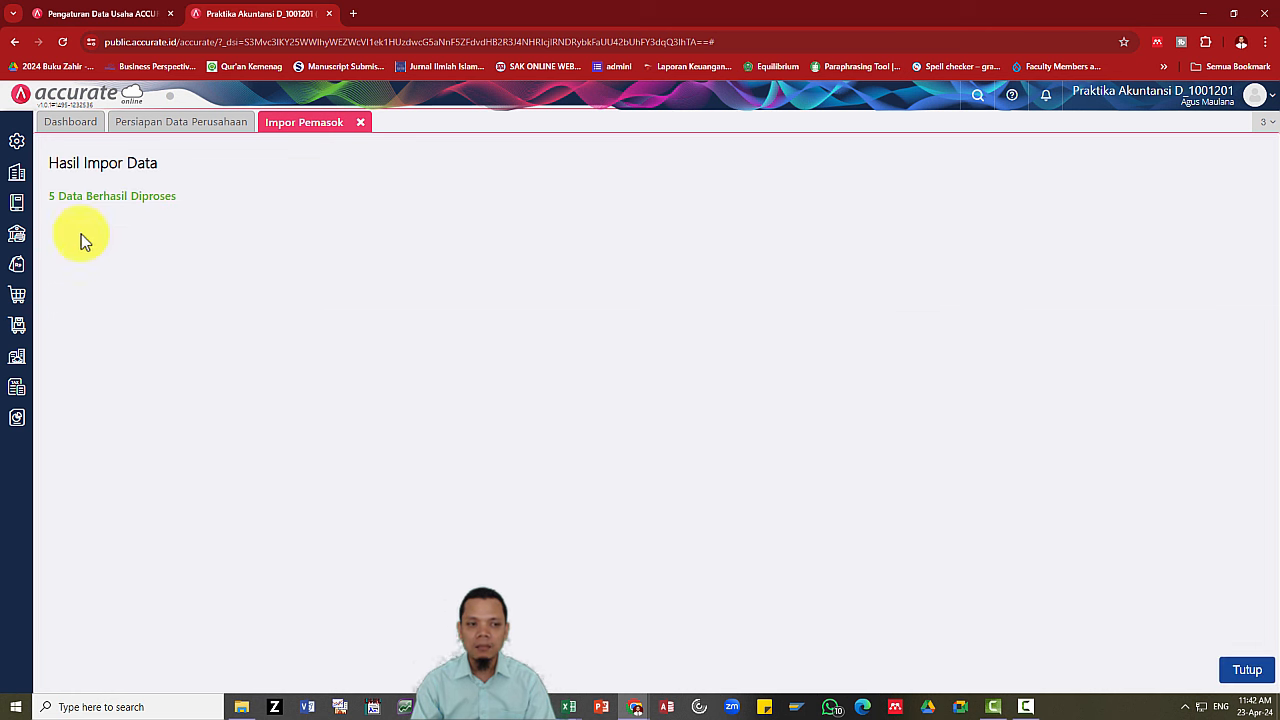
Close the supplier import results and return to the Accurate company setup page.
{"action": "left_click", "coordinate": [360, 122]}
{"action": "key", "text": "alt+Tab"}
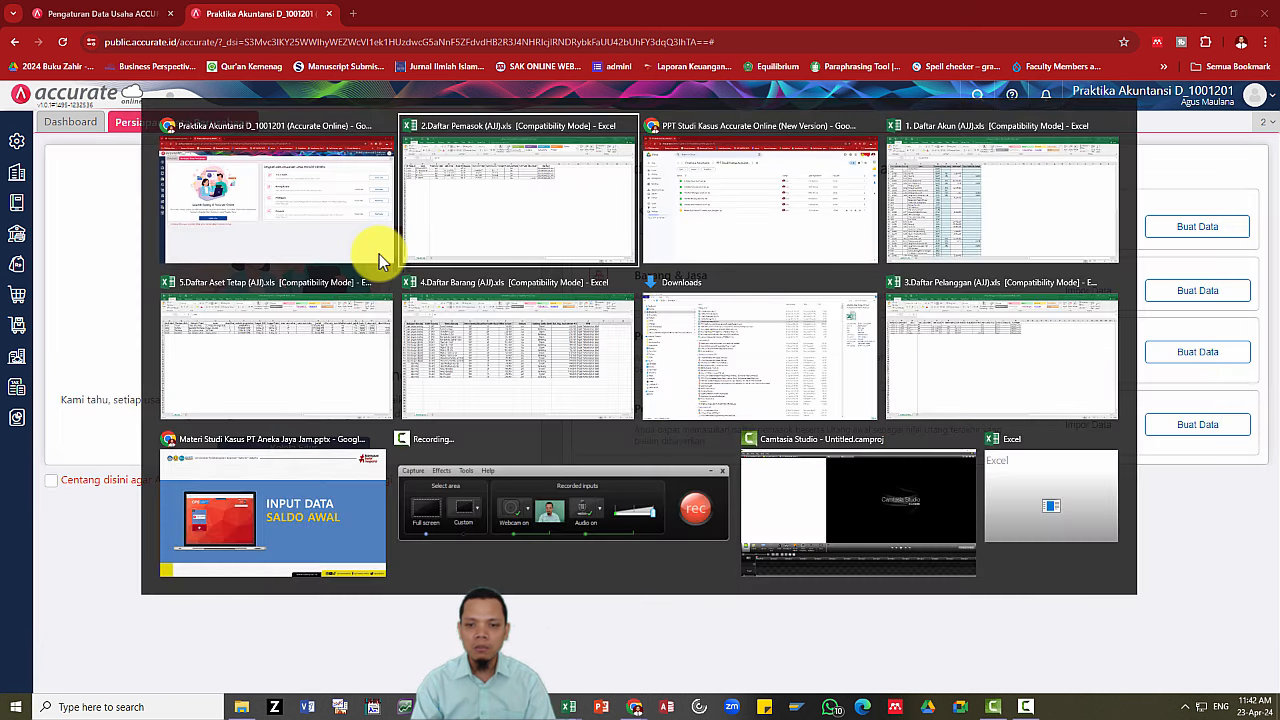
{"action": "key", "text": "alt+Tab"}
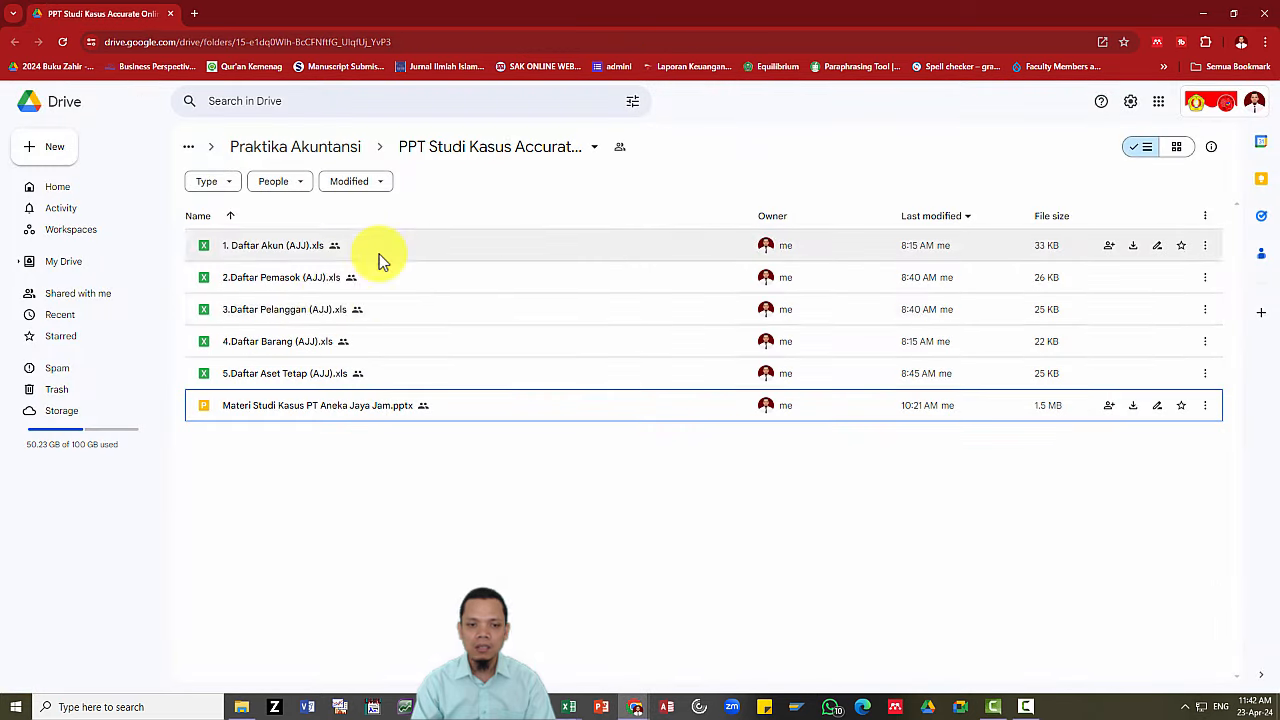
{"action": "key", "text": "alt+Tab"}
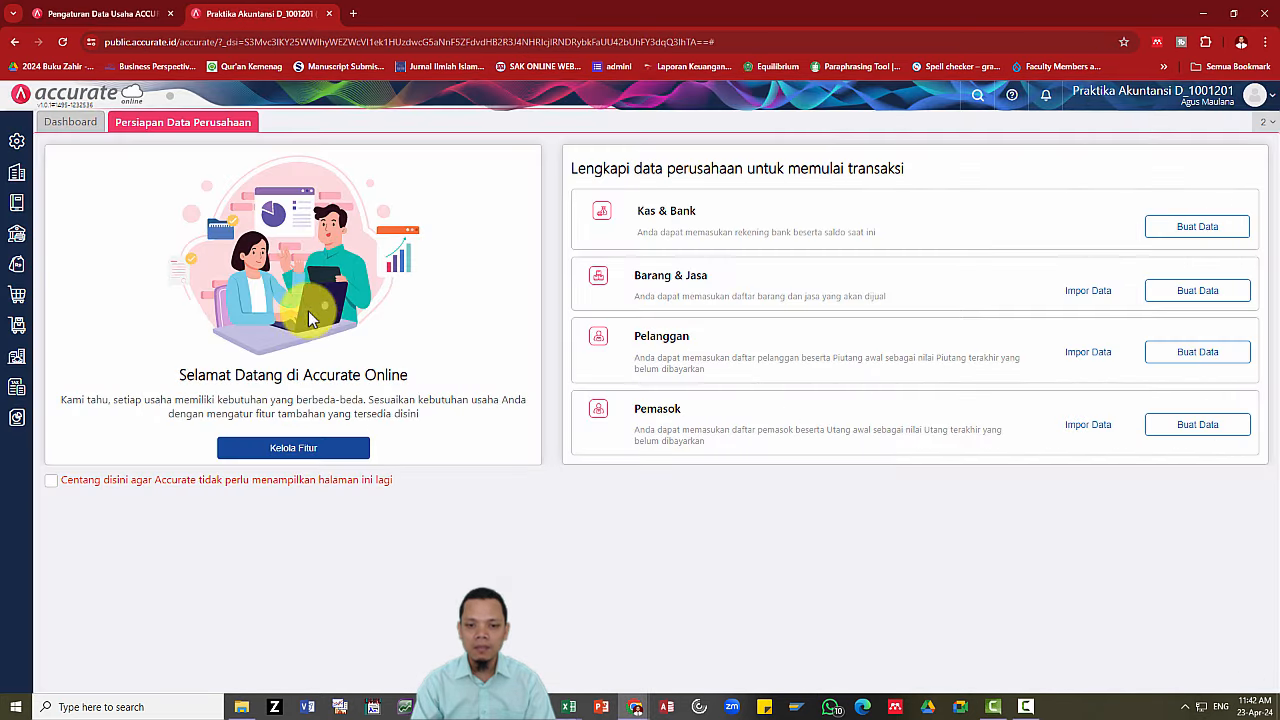
Import customers from 3.Daftar Pelanggan (AJJ).xls, updating existing data and opening balances.
{"action": "left_click", "coordinate": [1097, 356]}
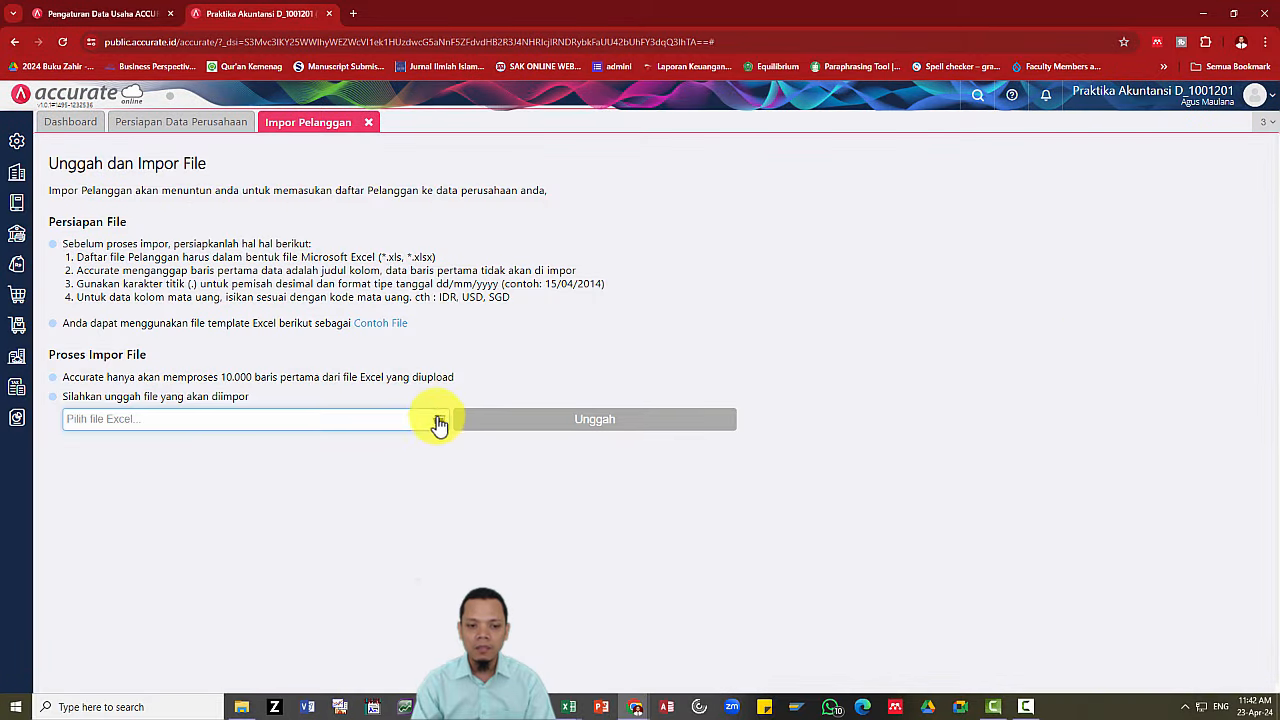
{"action": "left_click", "coordinate": [440, 423]}
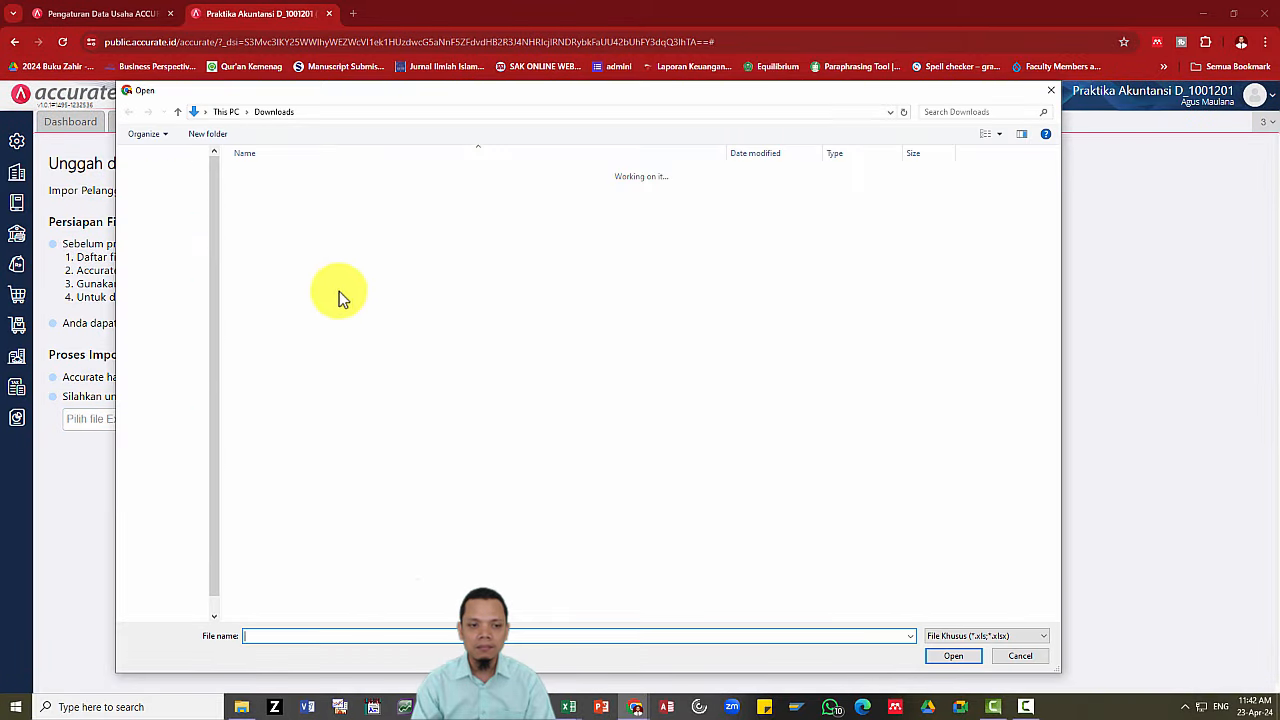
{"action": "left_click", "coordinate": [308, 222]}
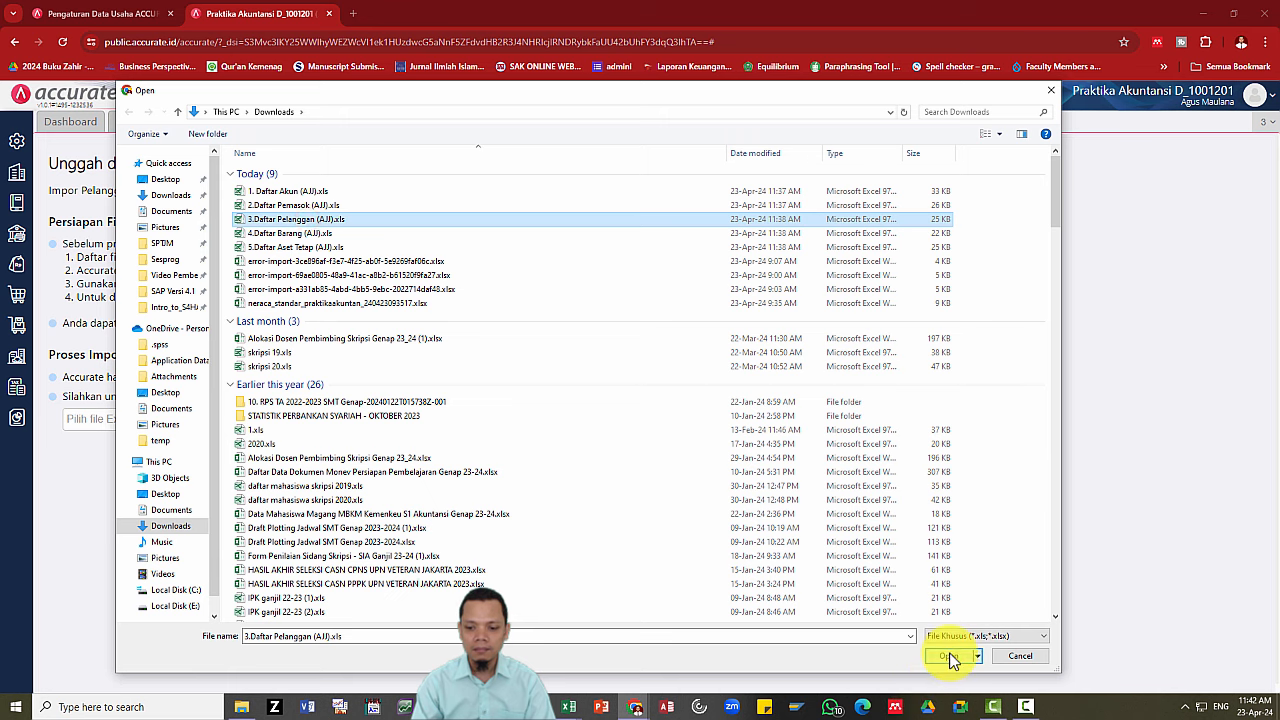
{"action": "left_click", "coordinate": [948, 655]}
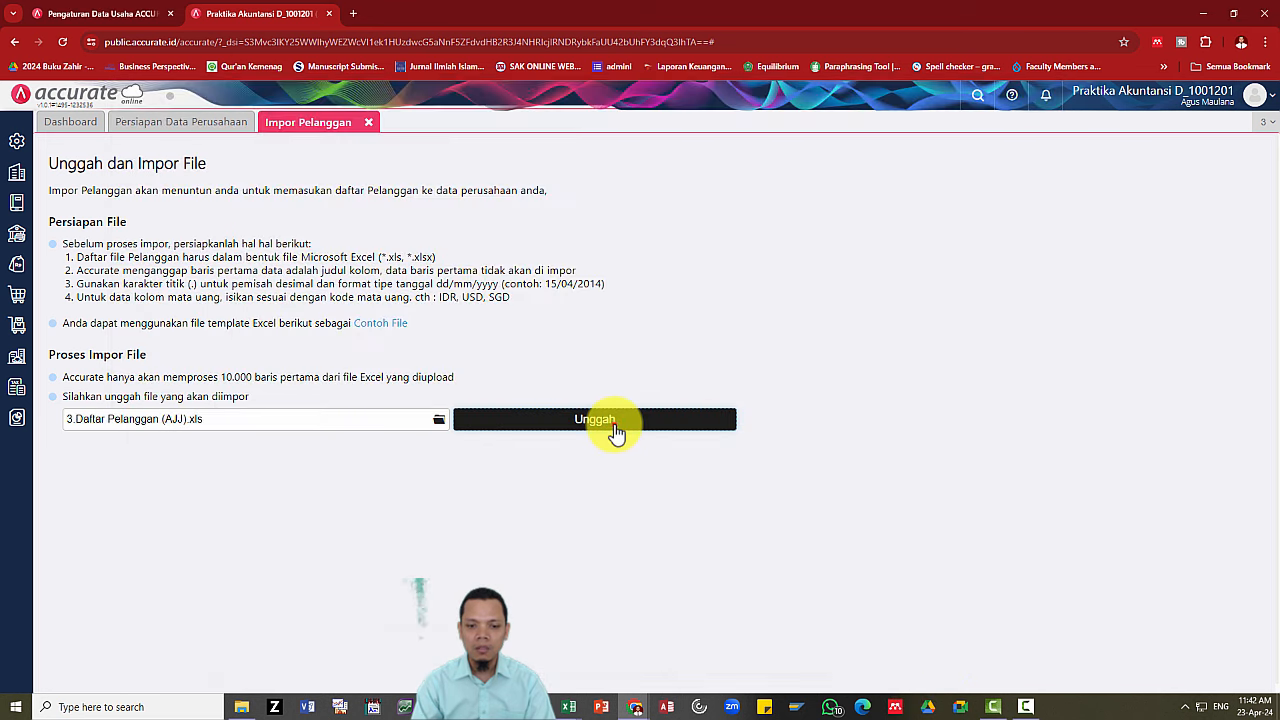
{"action": "left_click", "coordinate": [609, 425]}
{"action": "left_click", "coordinate": [1222, 672]}
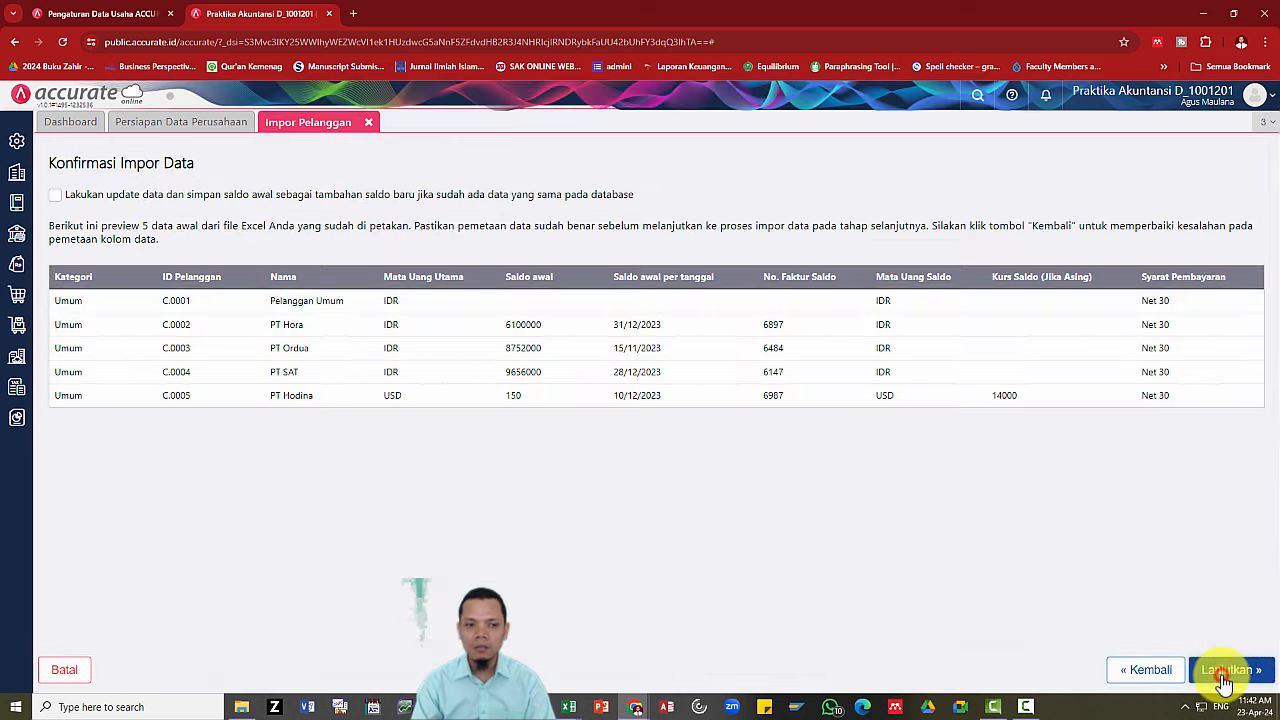
{"action": "left_click", "coordinate": [56, 199]}
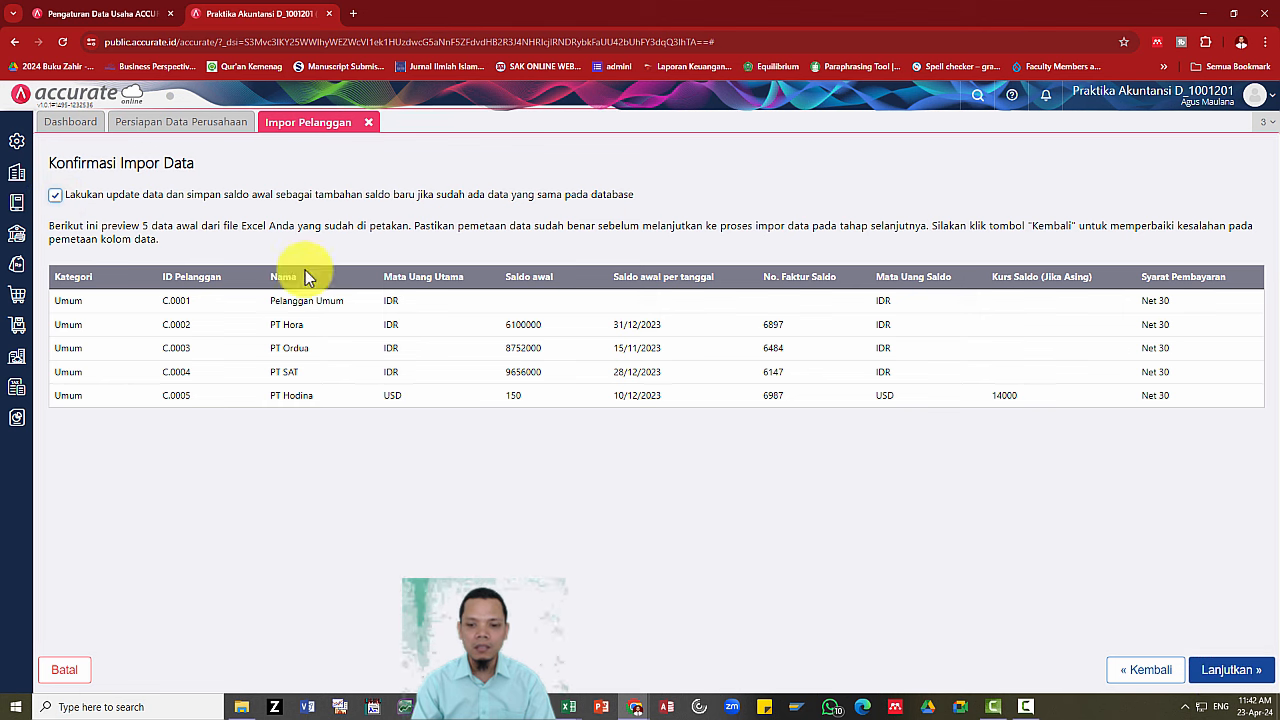
{"action": "left_click", "coordinate": [1216, 668]}
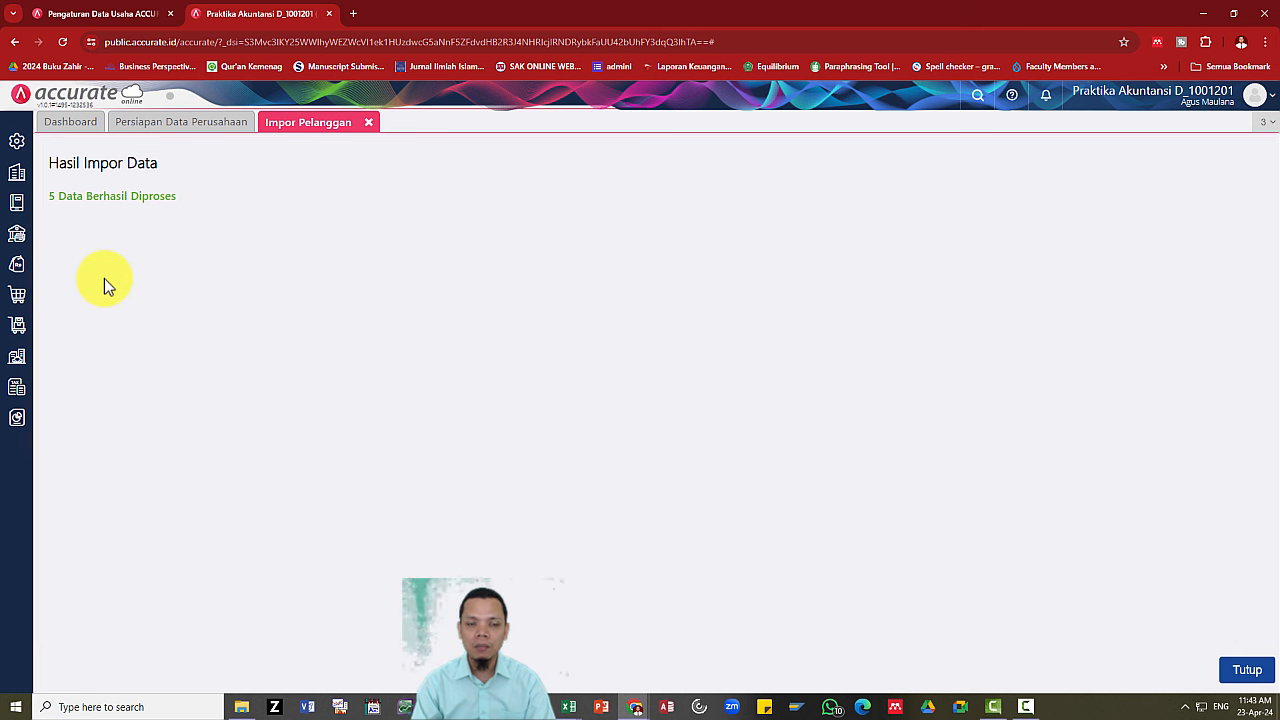
Close the customer import results and select 4.Daftar Barang (AJJ).xls in Google Drive.
{"action": "left_click", "coordinate": [369, 123]}
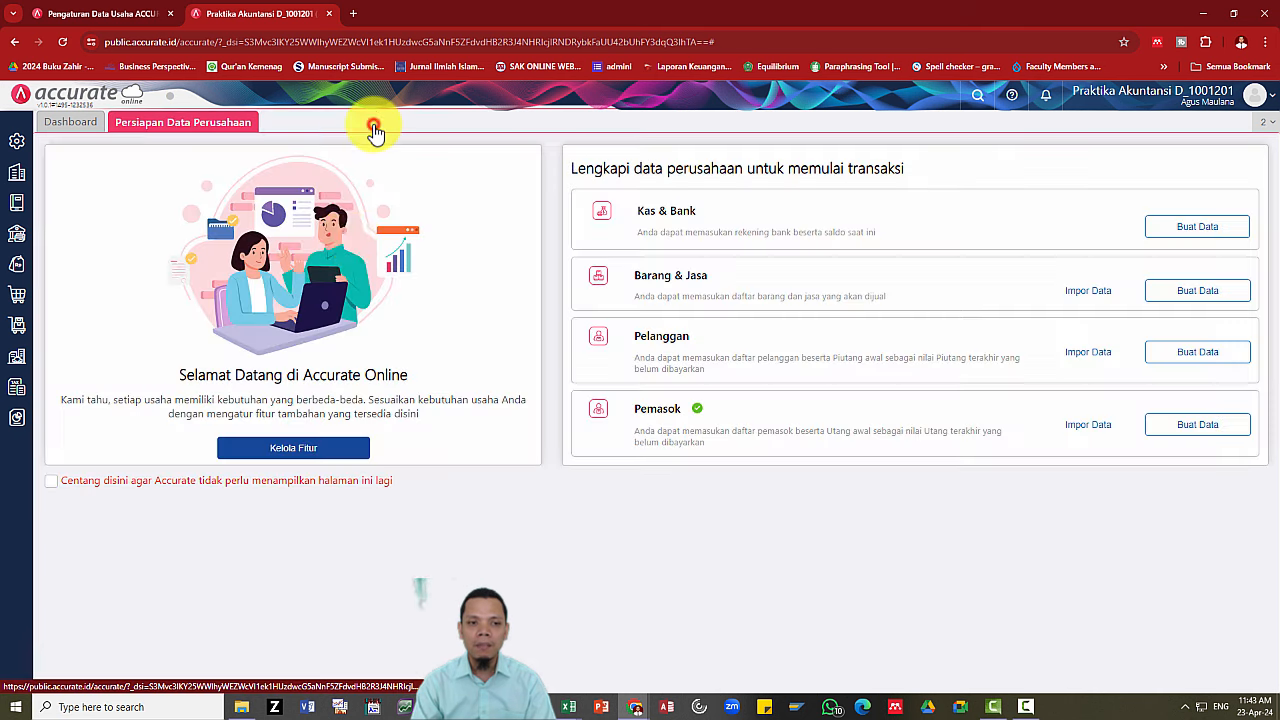
{"action": "key", "text": "alt+Tab"}
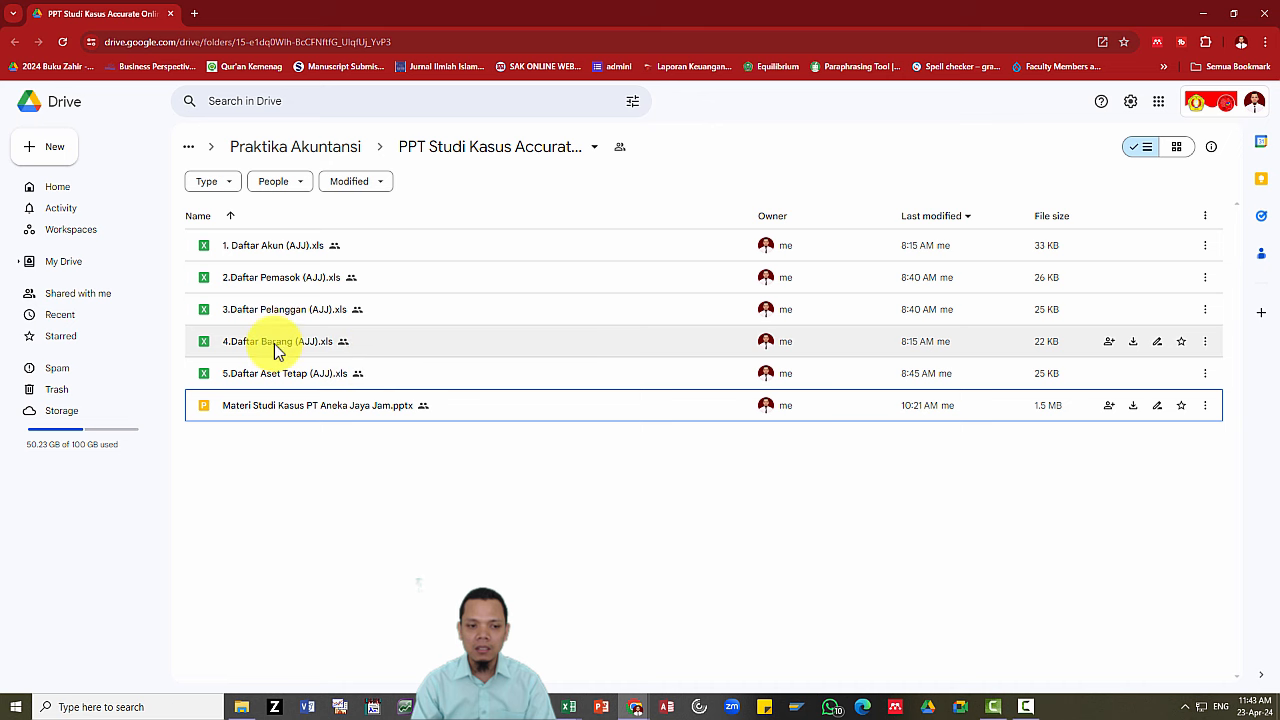
{"action": "left_click", "coordinate": [274, 343]}
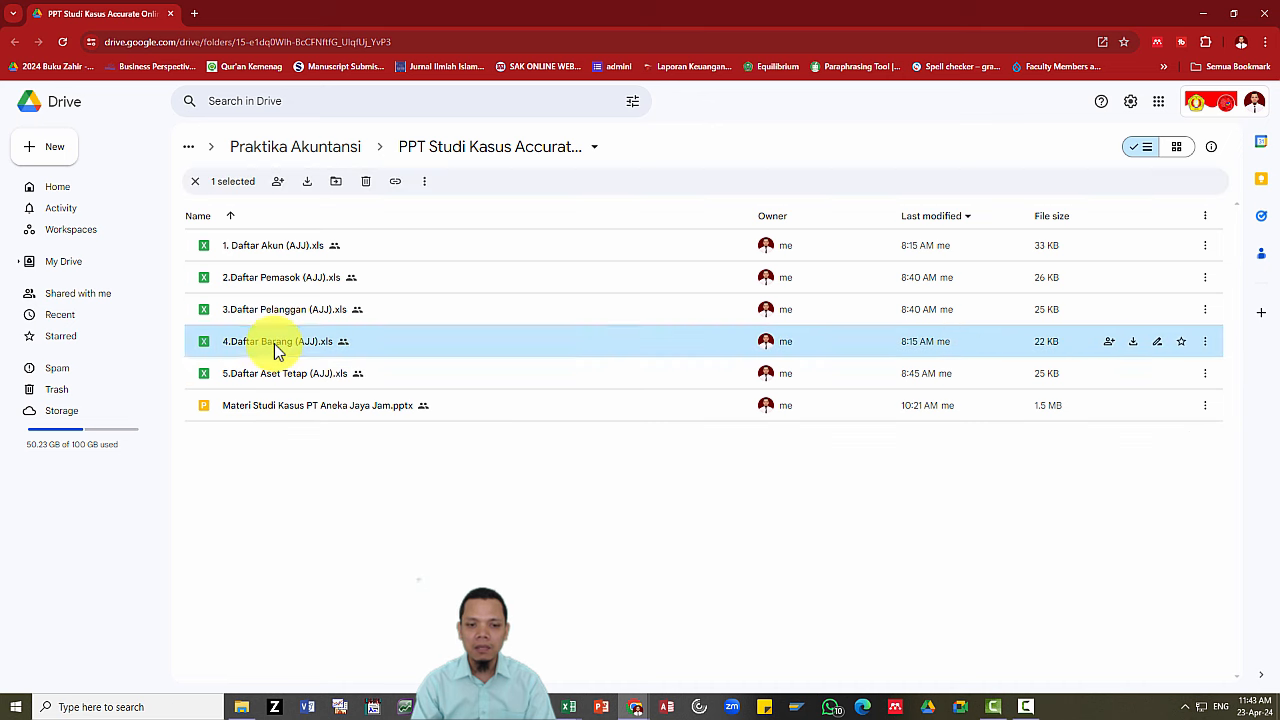
{"action": "key", "text": "alt+Tab"}
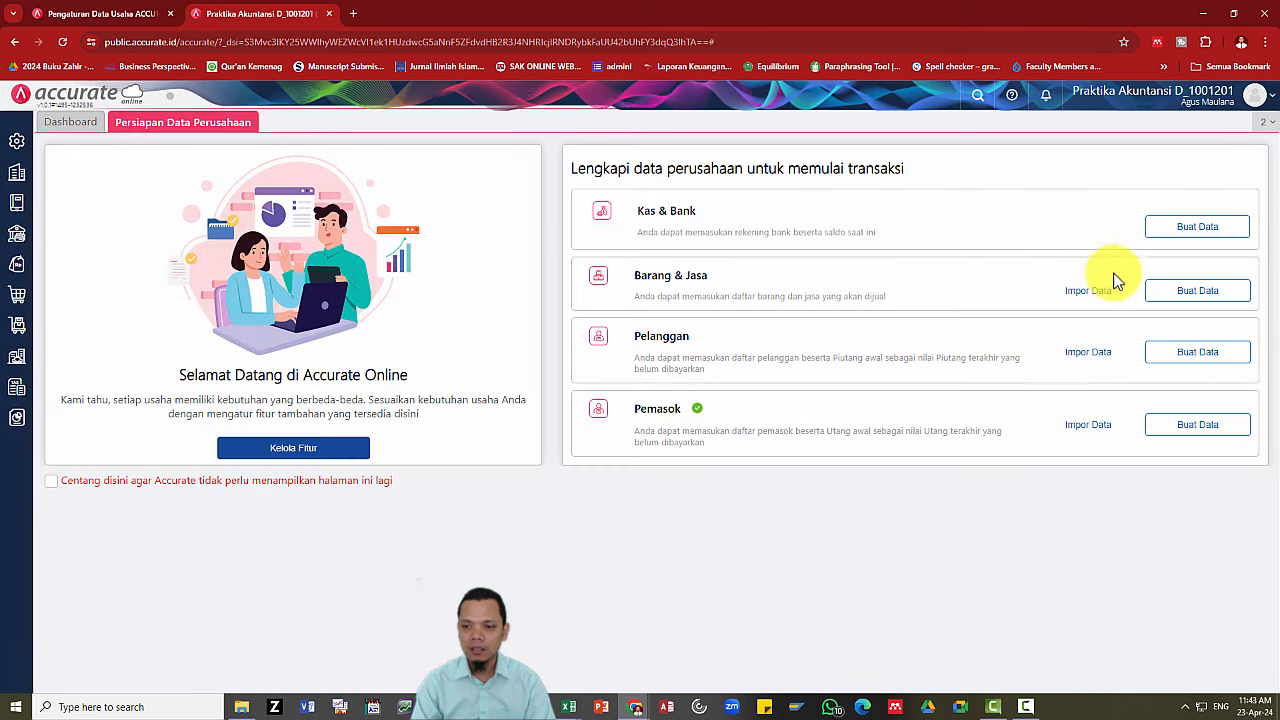
Upload 4.Daftar Barang (AJJ).xls to the Barang & Jasa import.
{"action": "left_click", "coordinate": [1090, 290]}
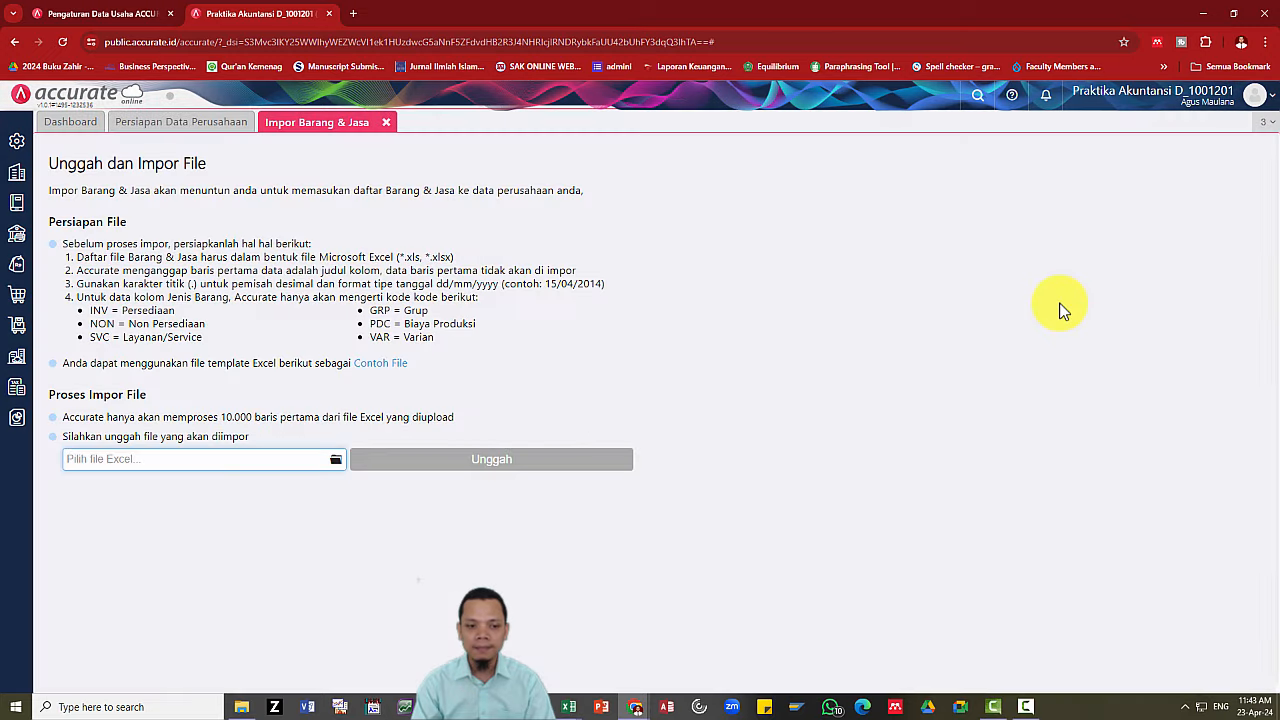
{"action": "left_click", "coordinate": [337, 465]}
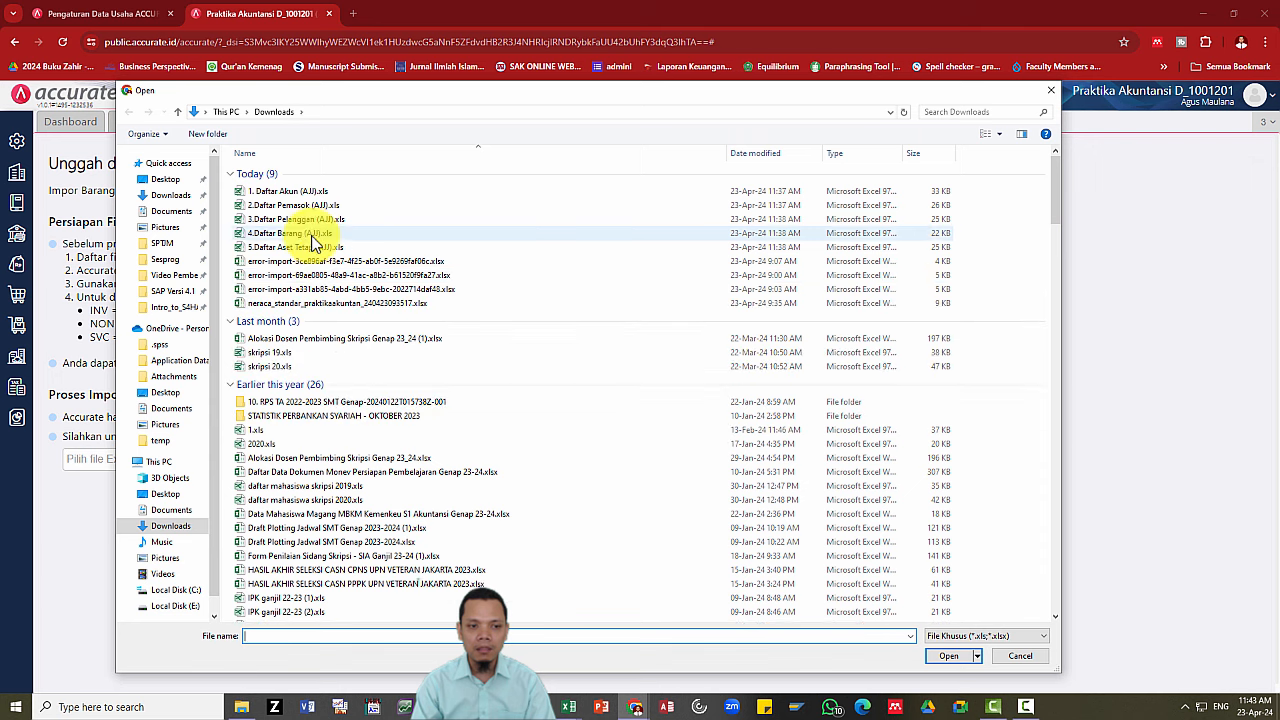
{"action": "left_click", "coordinate": [310, 233]}
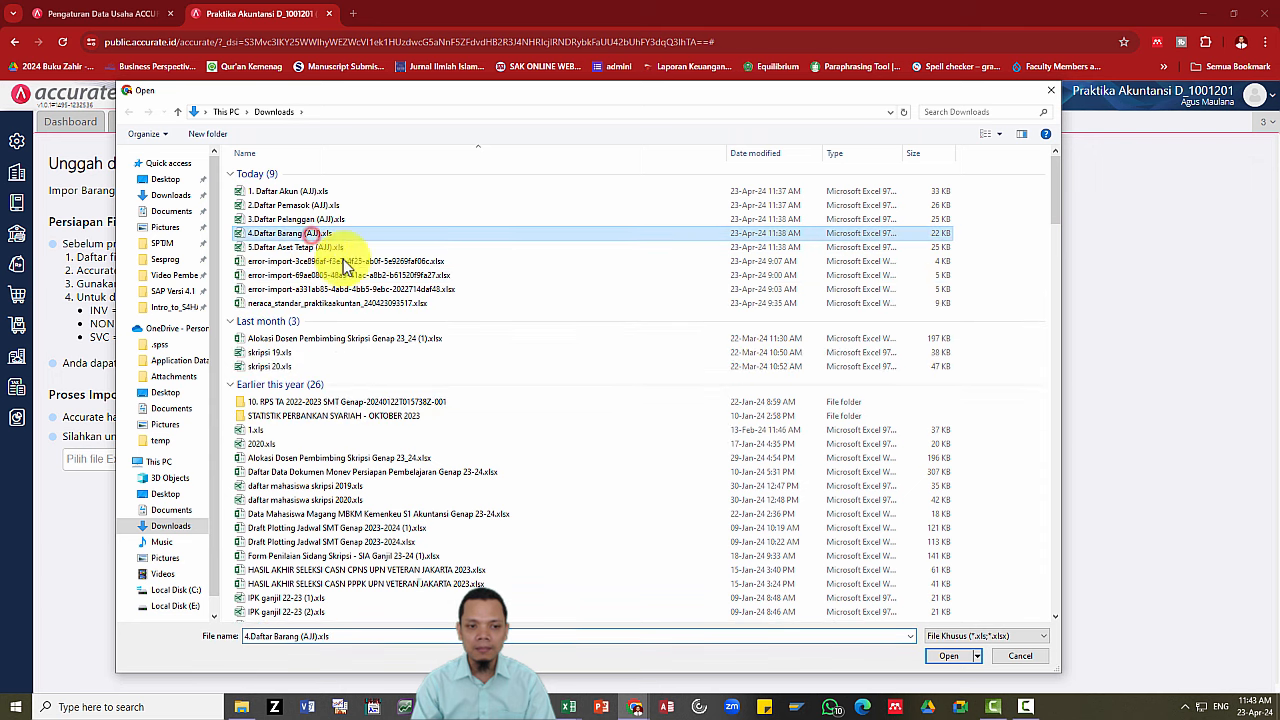
{"action": "left_click", "coordinate": [948, 656]}
{"action": "left_click", "coordinate": [513, 462]}
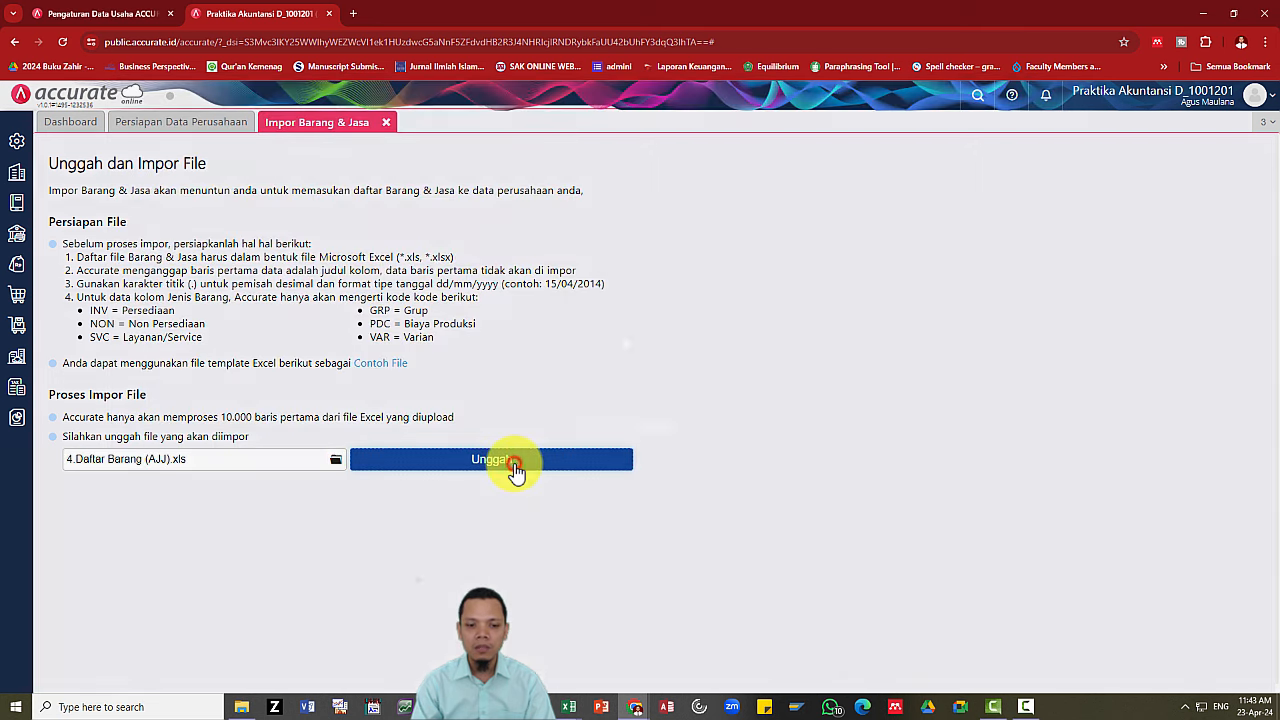
Accept the goods mapping, enable updating items and opening balances, and start the import.
{"action": "left_click", "coordinate": [1230, 670]}
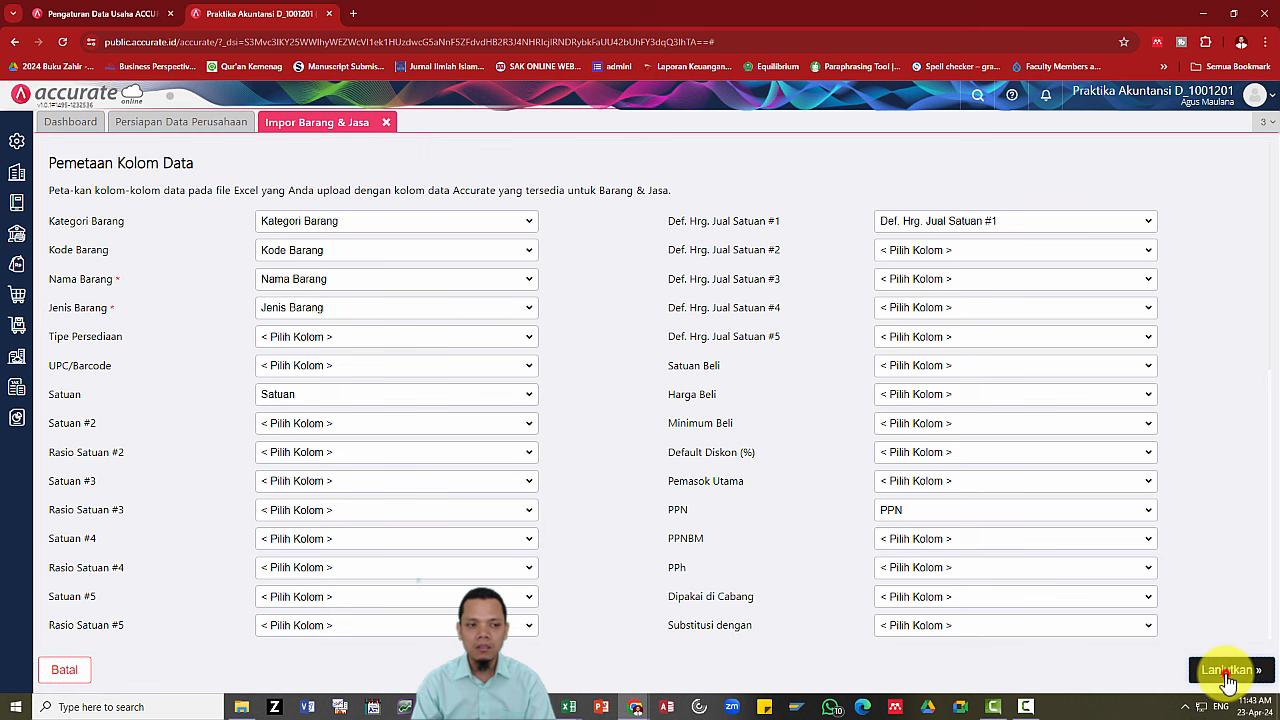
{"action": "left_click", "coordinate": [55, 195]}
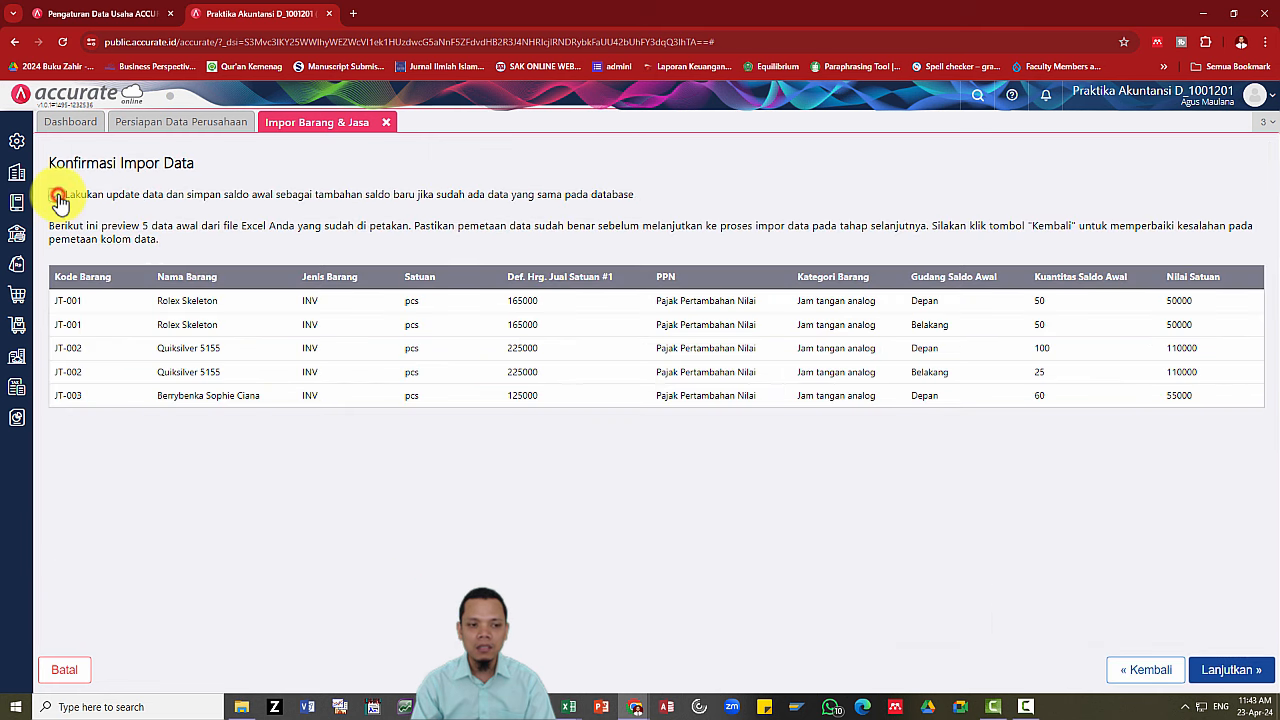
{"action": "key", "text": "alt+Tab"}
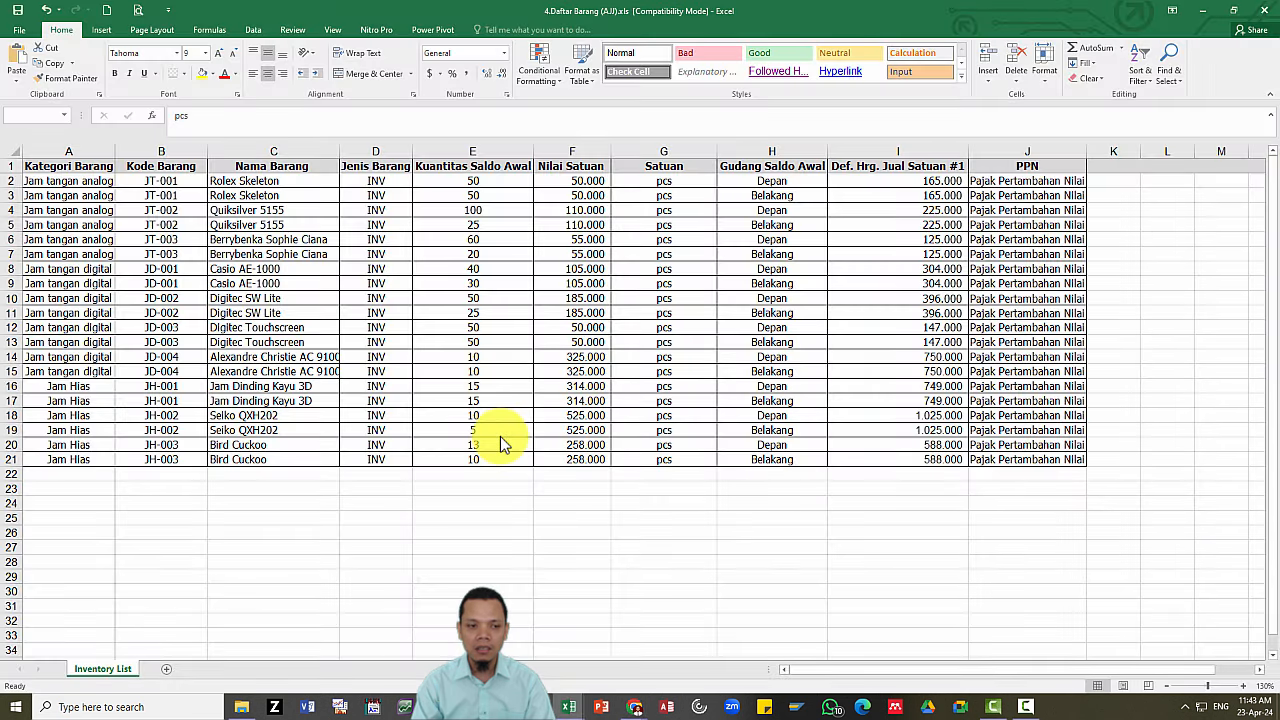
{"action": "key", "text": "alt+Tab"}
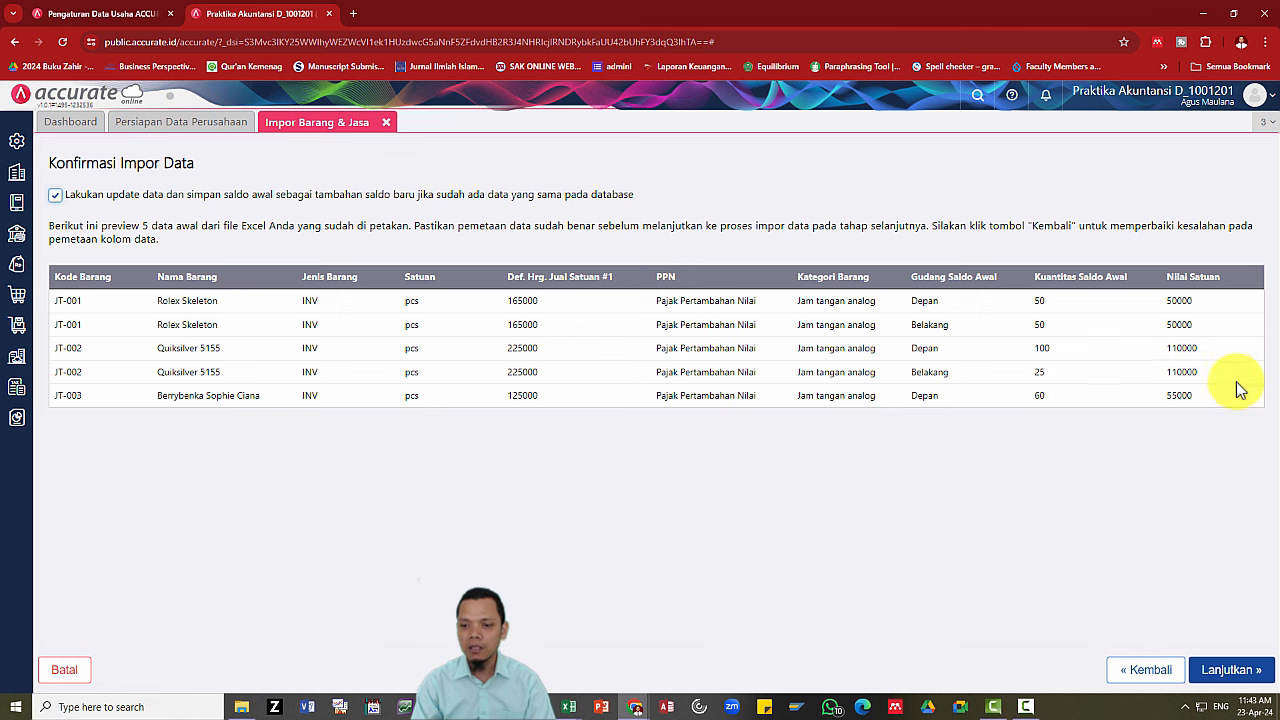
{"action": "left_click", "coordinate": [1231, 670]}
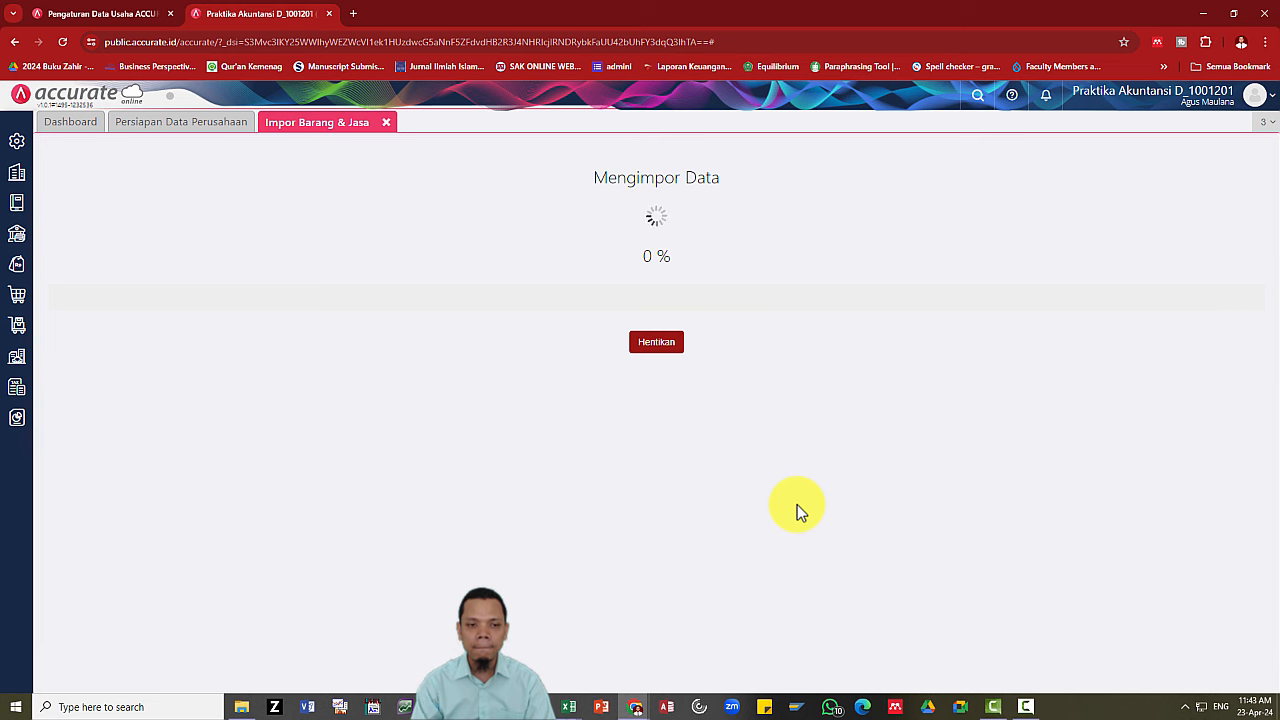
Check the Nilai Satuan values F2:F21 in the Excel goods list while the import runs.
{"action": "key", "text": "alt+Tab"}
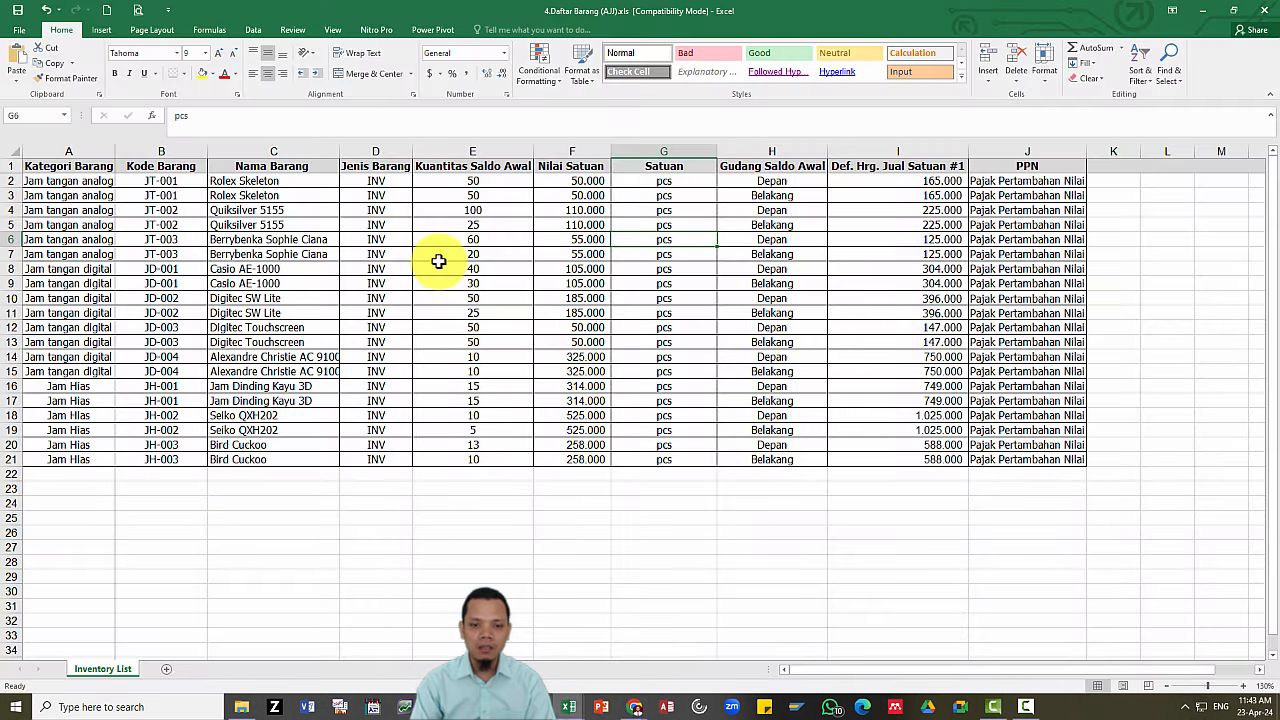
{"action": "key", "text": "Left"}
{"action": "key", "text": "ctrl+Up"}
{"action": "key", "text": "Down"}
{"action": "key", "text": "ctrl+shift+Down"}
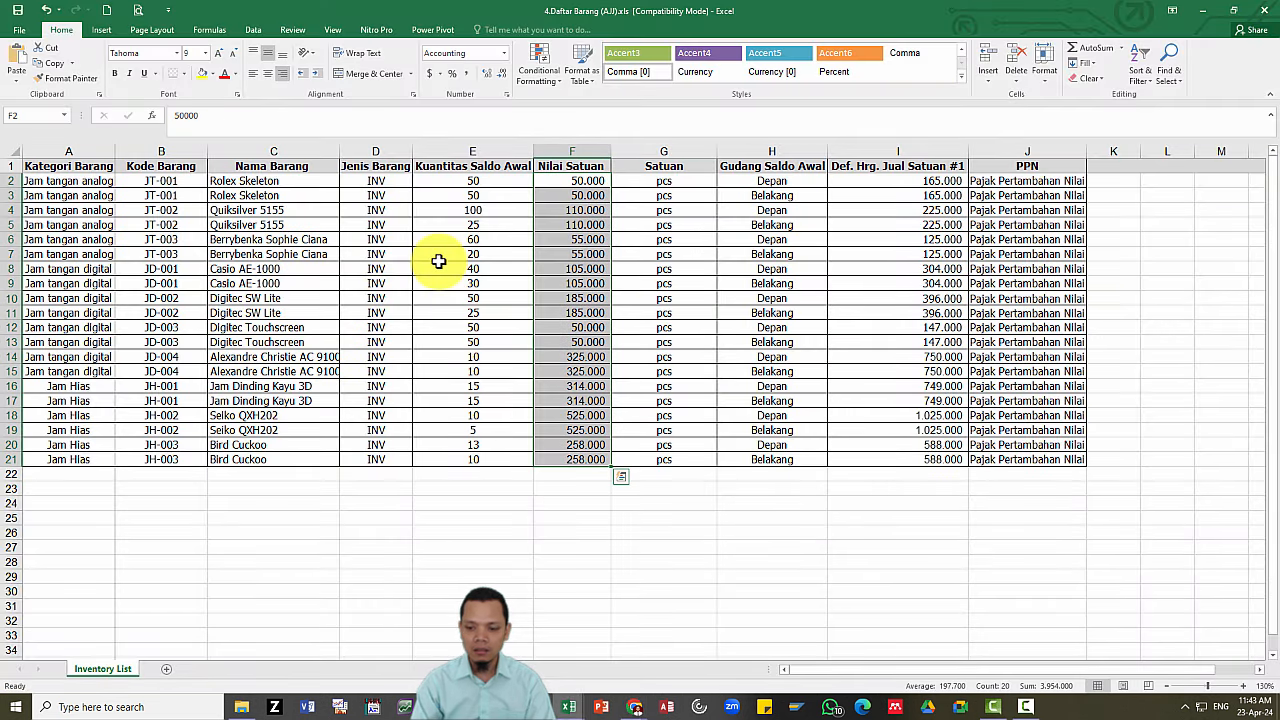
{"action": "key", "text": "alt+Tab"}
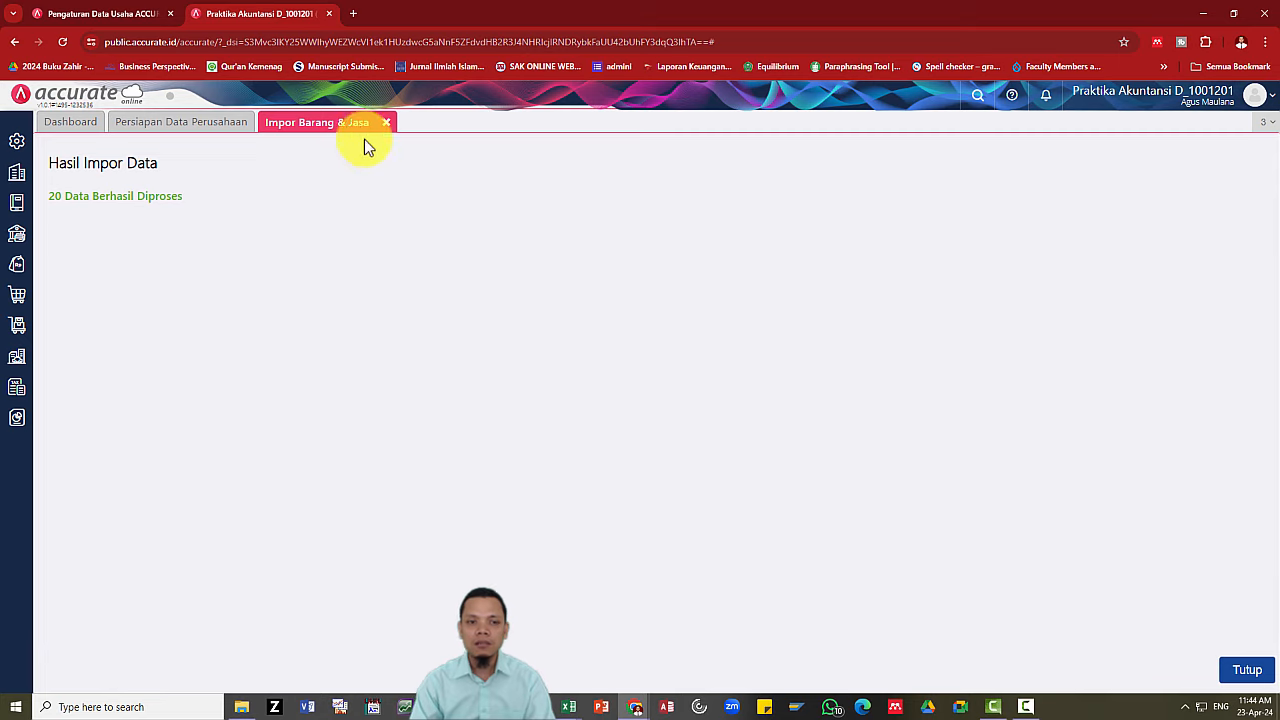
Close the goods import results and select 5.Daftar Aset Tetap (AJJ).xls in Google Drive.
{"action": "left_click", "coordinate": [389, 124]}
{"action": "key", "text": "alt+Tab"}
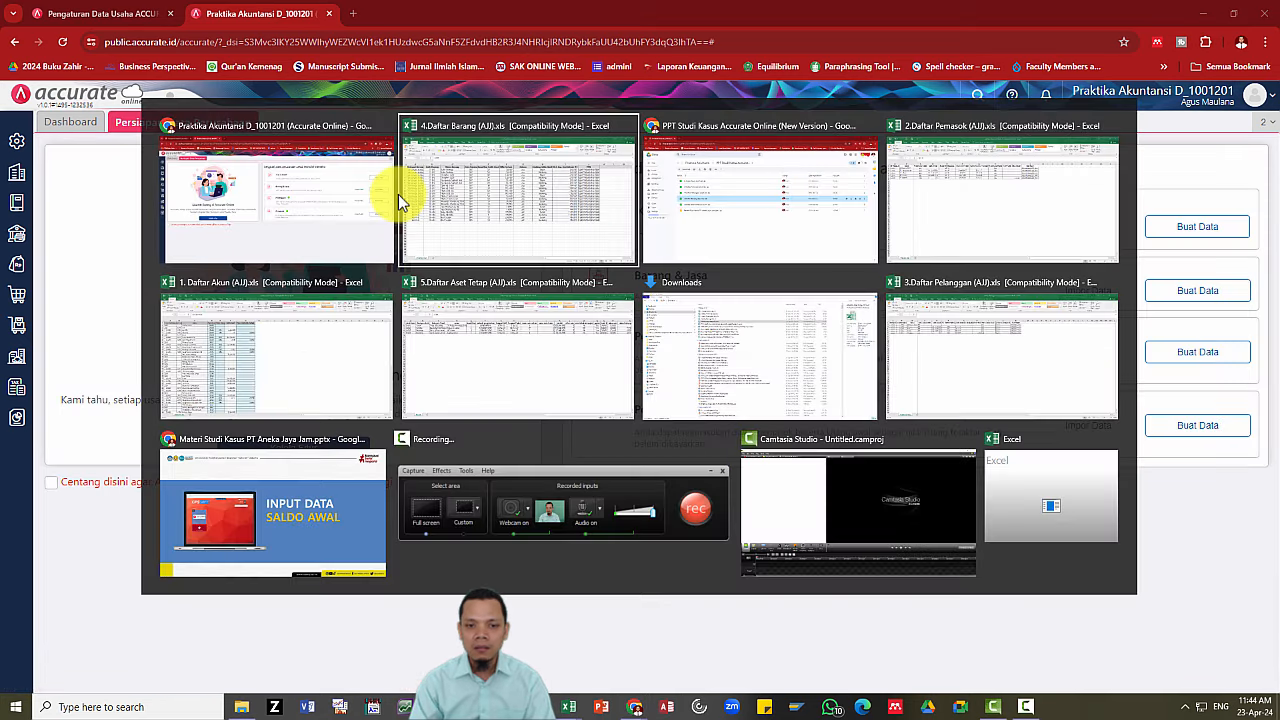
{"action": "key", "text": "alt+Tab"}
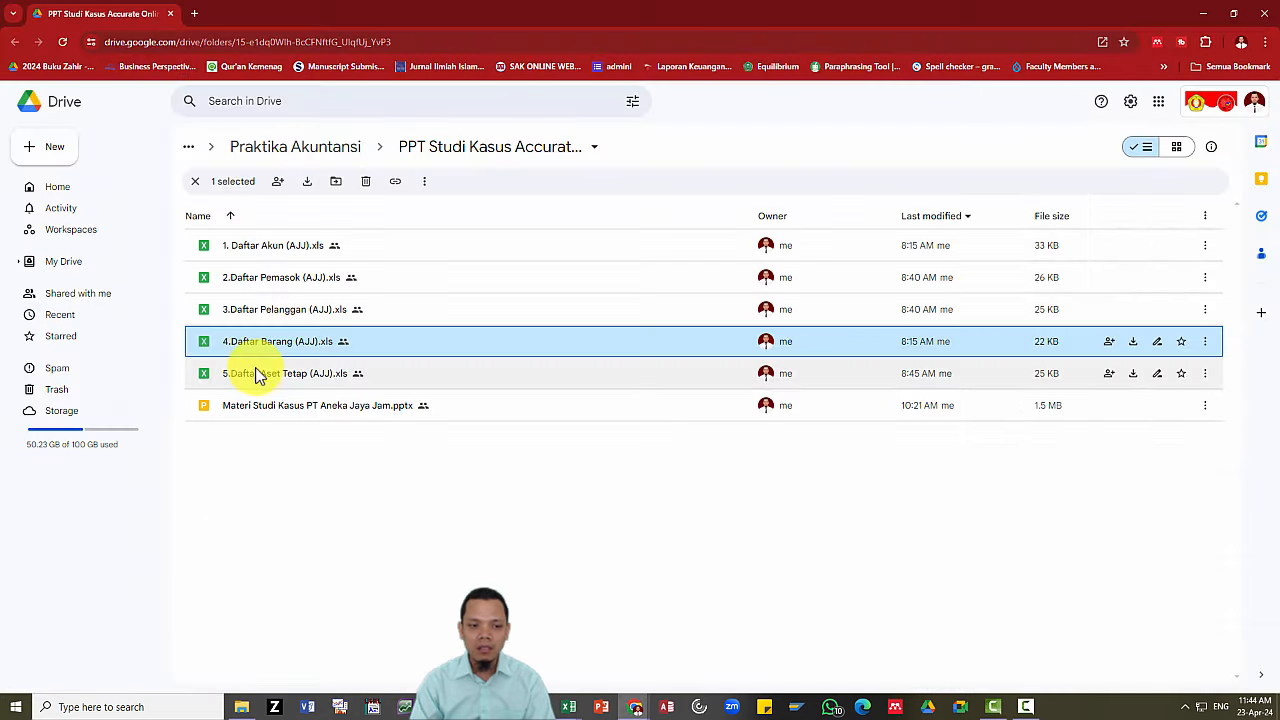
{"action": "left_click", "coordinate": [260, 372]}
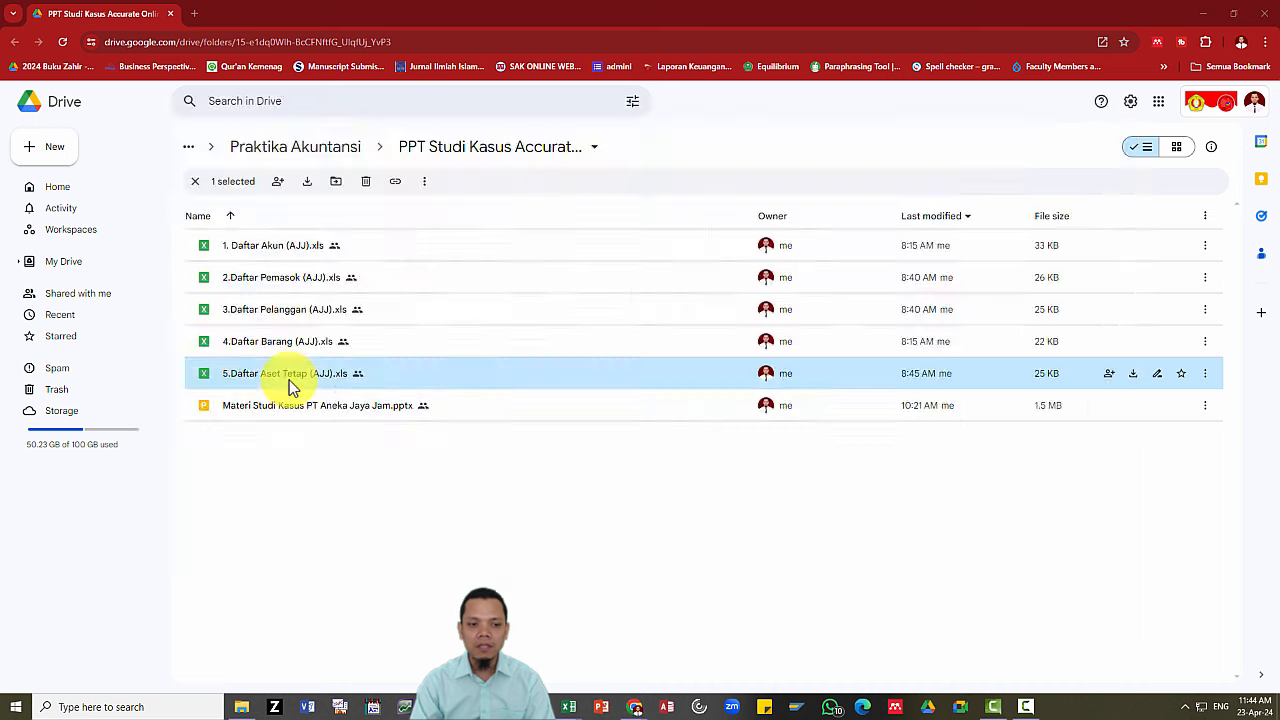
Bring the Materi Studi Kasus presentation to the front.
{"action": "key", "text": "alt+Tab"}
{"action": "key", "text": "alt+Tab"}
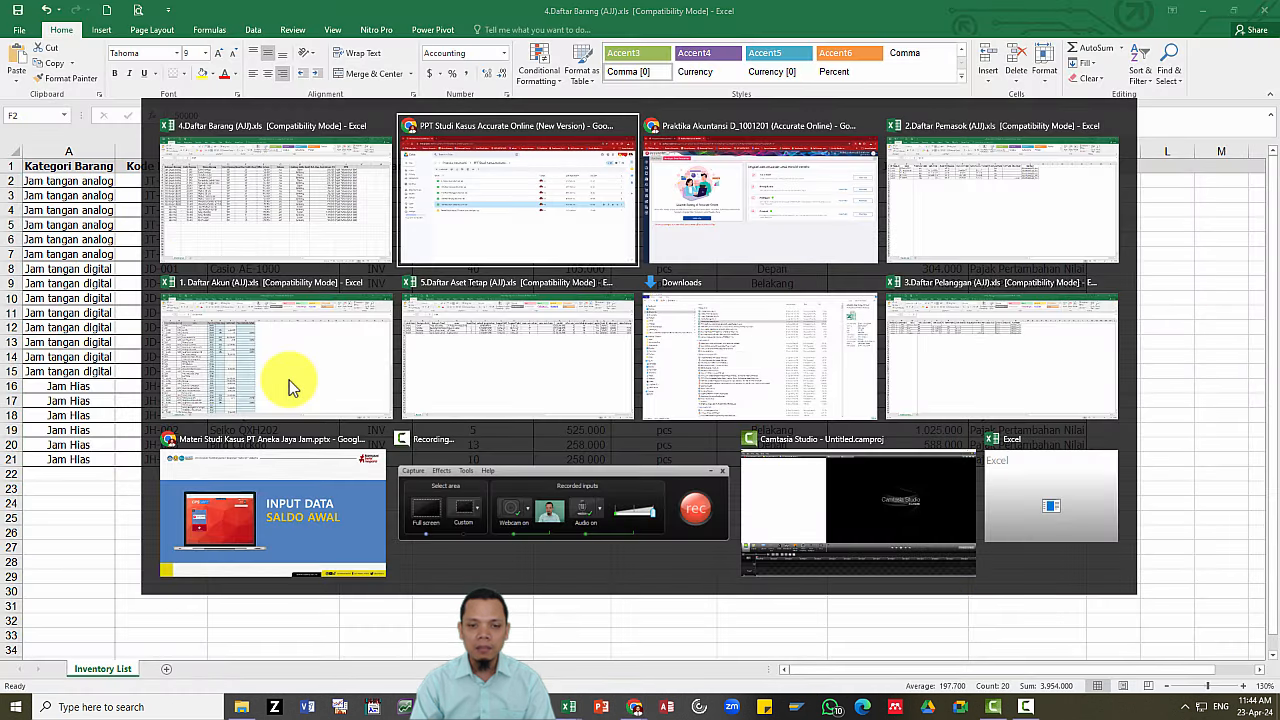
{"action": "key", "text": "alt+Tab"}
{"action": "key", "text": "alt+Tab"}
{"action": "key", "text": "alt+Tab"}
{"action": "key", "text": "alt+Tab"}
{"action": "key", "text": "alt+Tab"}
{"action": "key", "text": "alt+Tab"}
{"action": "key", "text": "alt+Tab"}
{"action": "key", "text": "alt+Tab"}
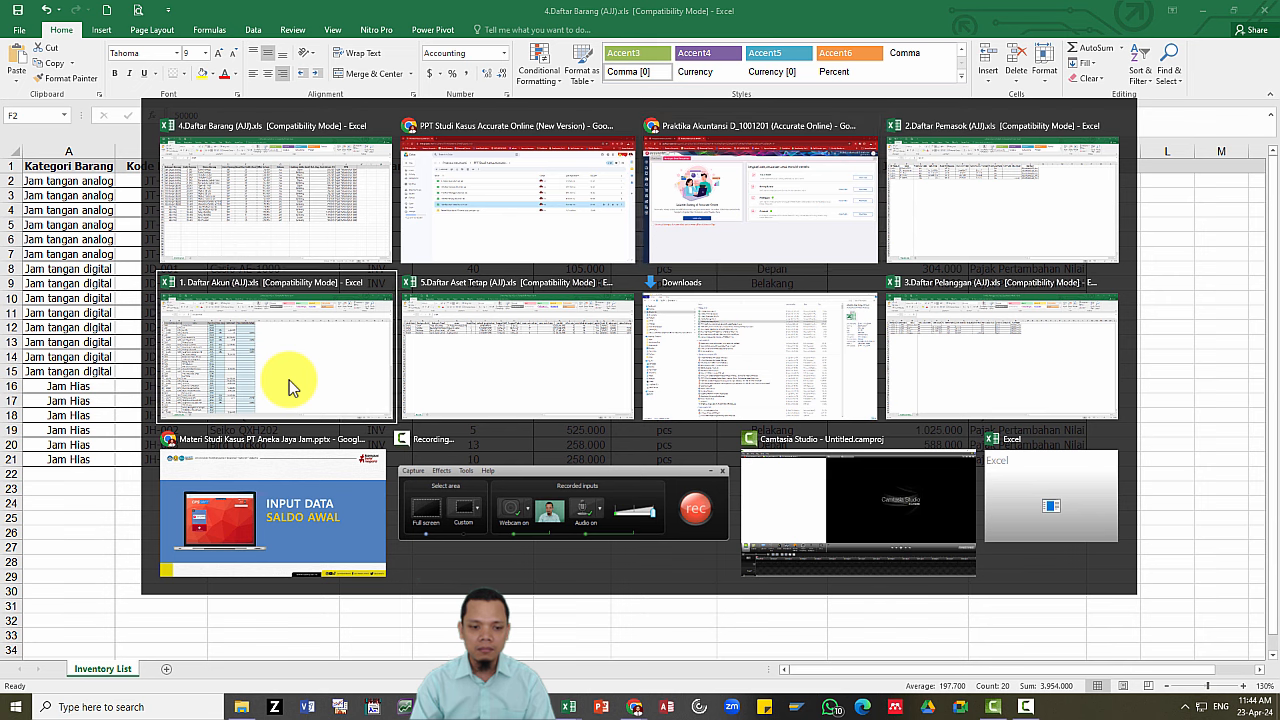
{"action": "left_click", "coordinate": [312, 505]}
Advance past the supplier, customer and goods slides to 4. Daftar Aset Tetap, then return to Accurate.
{"action": "left_click", "coordinate": [312, 505]}
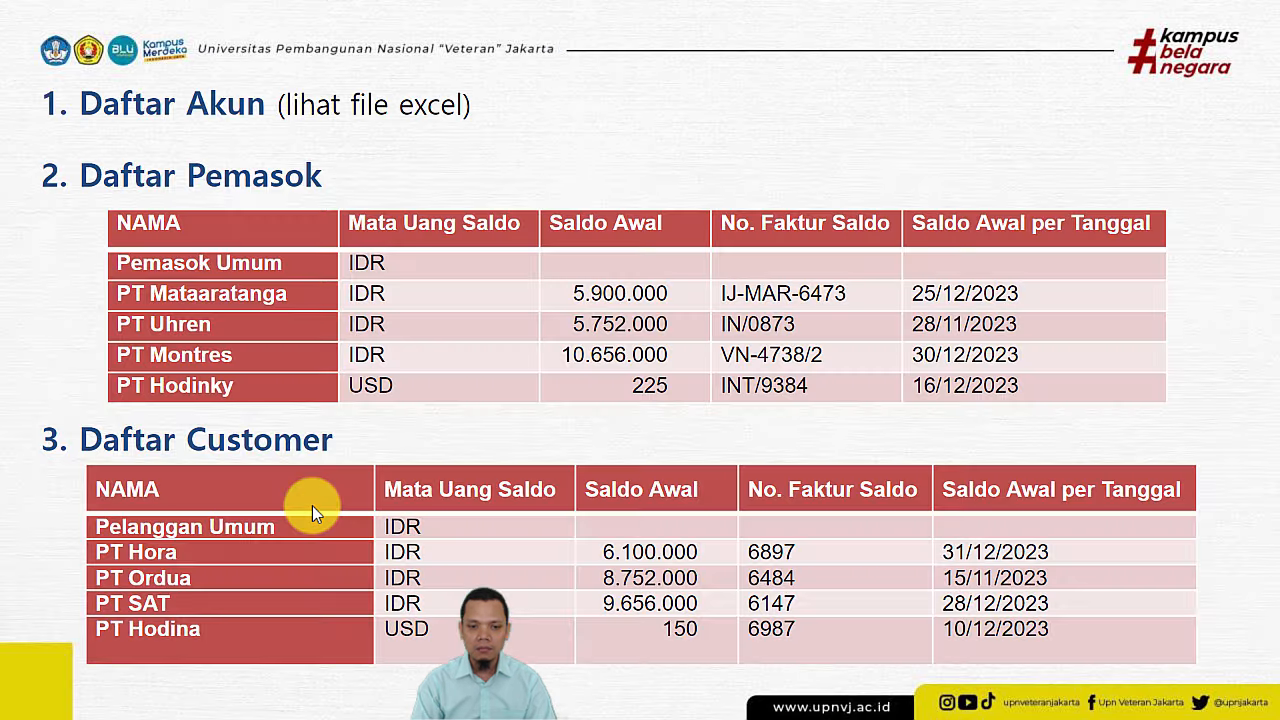
{"action": "left_click", "coordinate": [312, 505]}
{"action": "left_click", "coordinate": [312, 512]}
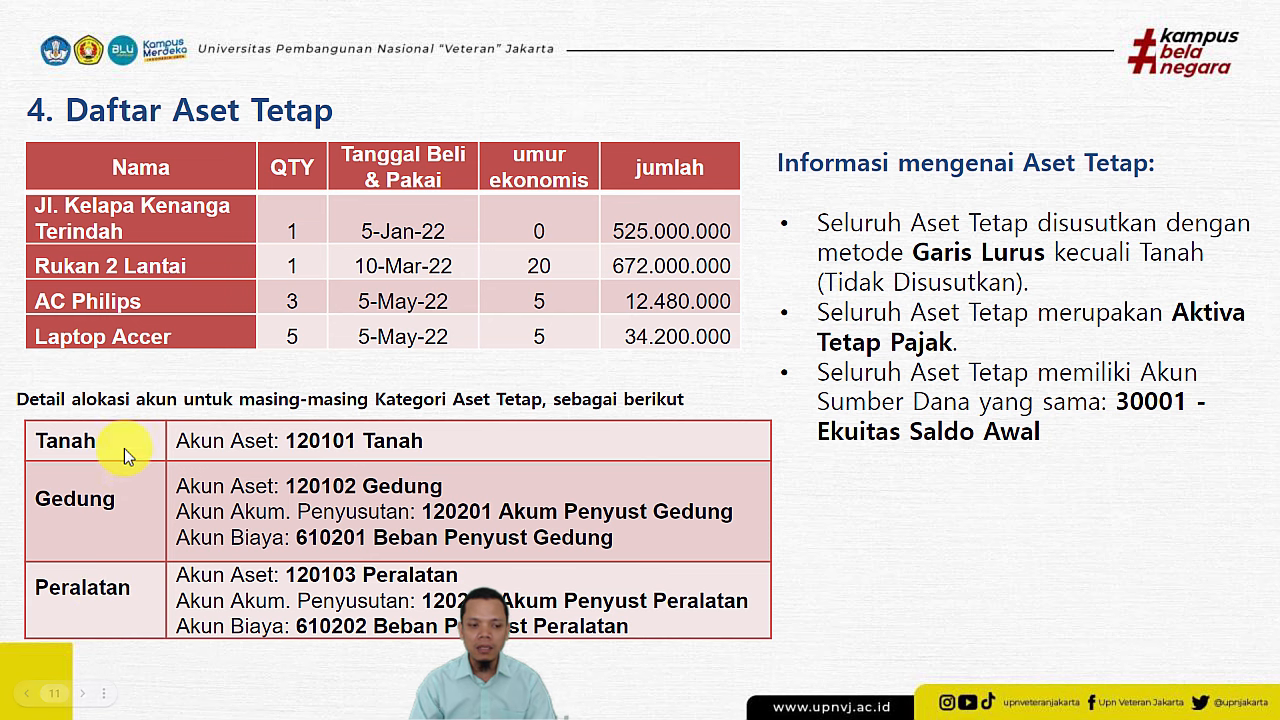
{"action": "key", "text": "alt+Tab"}
{"action": "key", "text": "Tab"}
{"action": "key", "text": "Tab"}
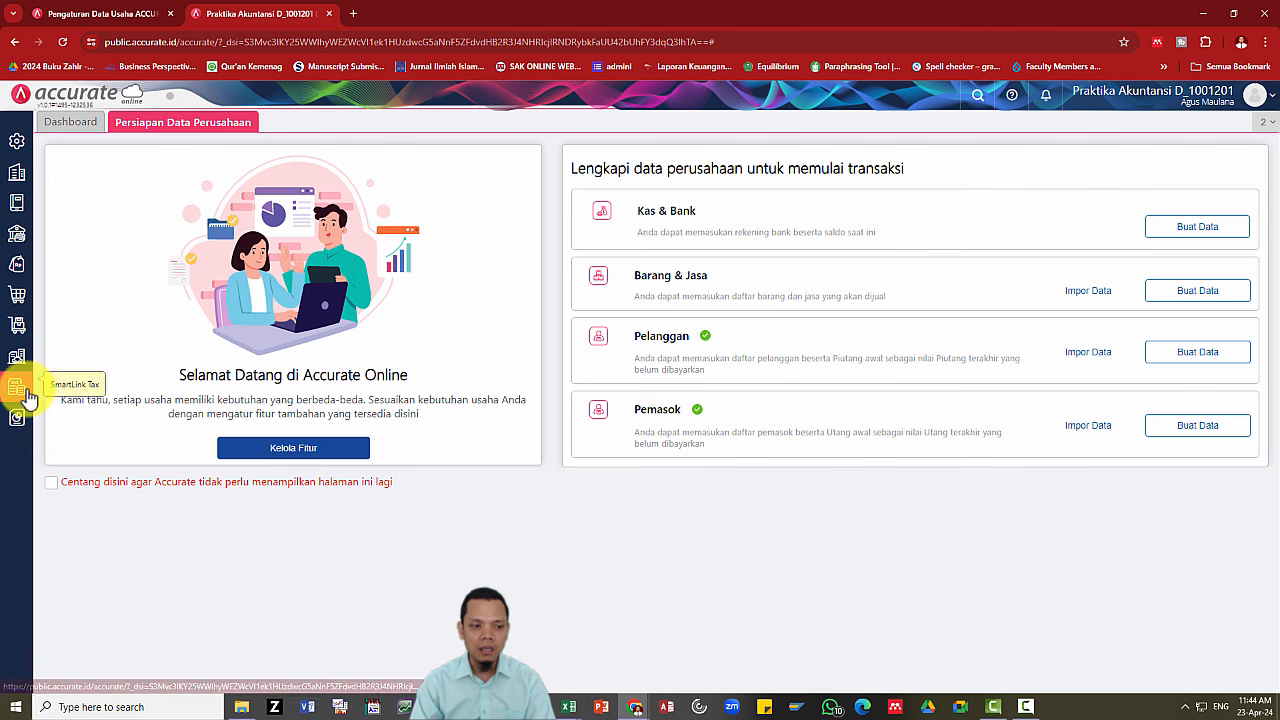
Create the Tanah fixed-asset category.
{"action": "left_click", "coordinate": [17, 357]}
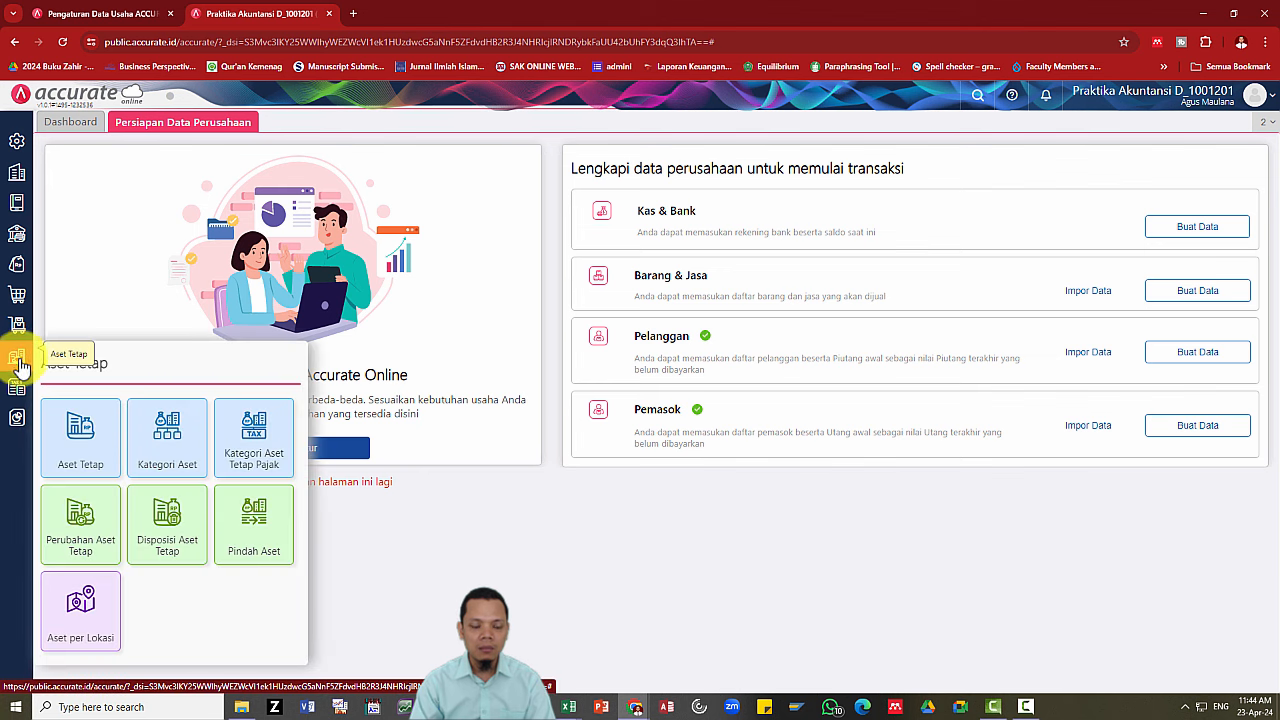
{"action": "left_click", "coordinate": [187, 457]}
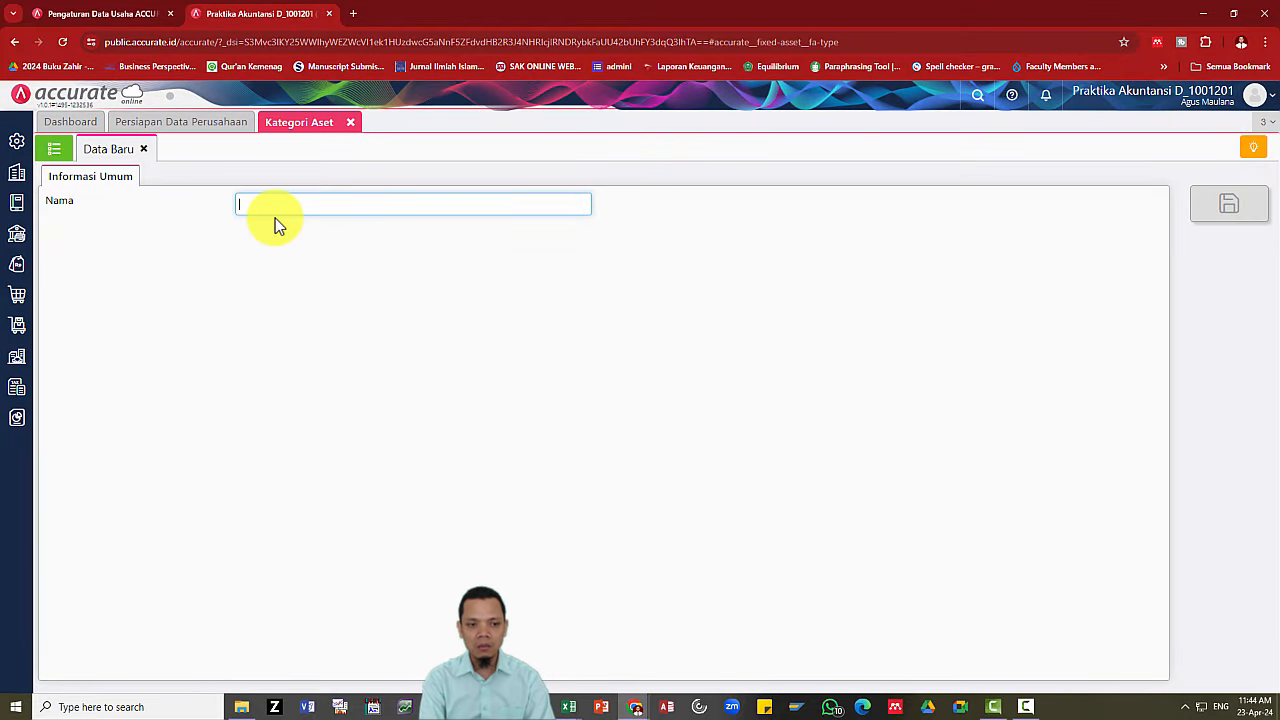
{"action": "key", "text": "alt+Tab"}
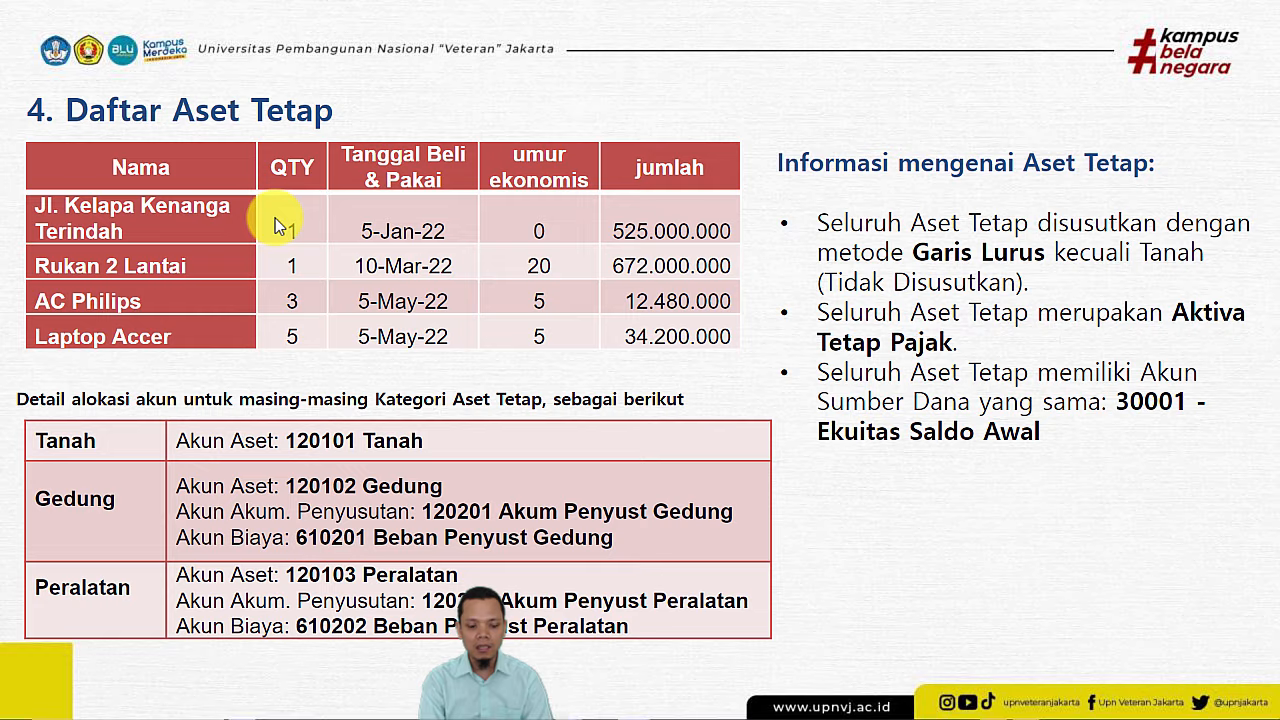
{"action": "key", "text": "alt+Tab"}
{"action": "type", "text": "Tanah"}
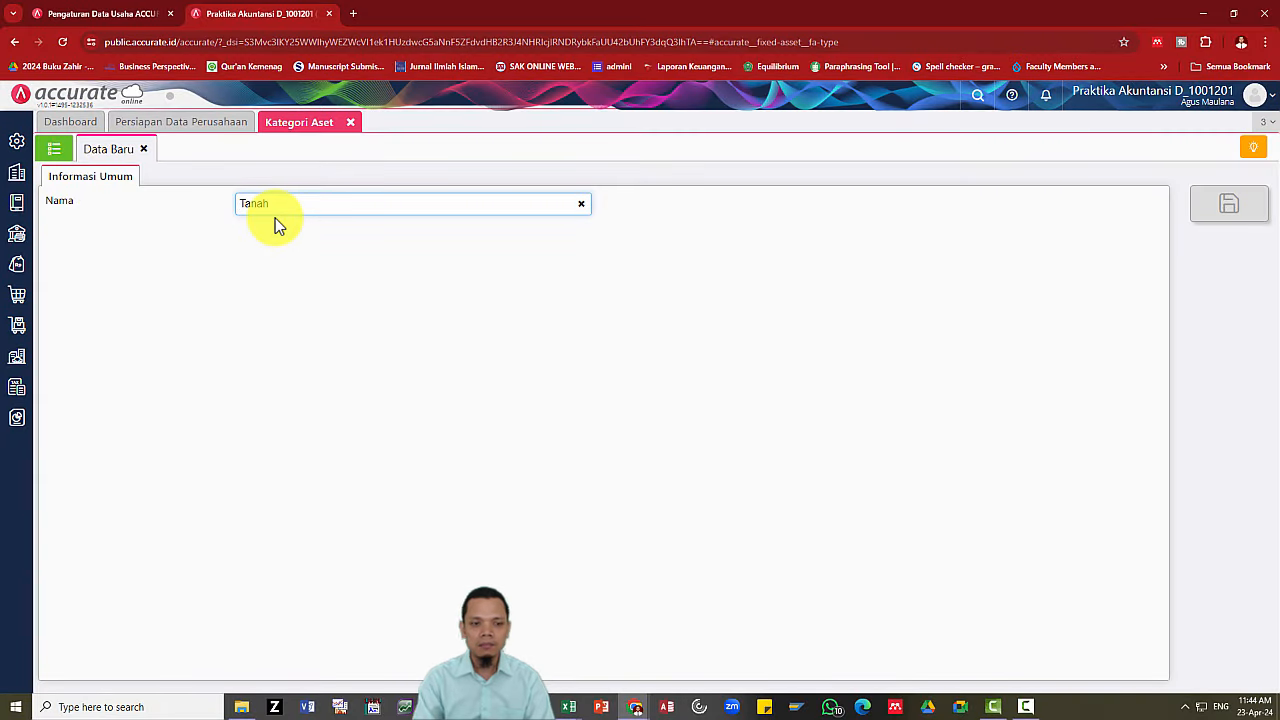
{"action": "left_click", "coordinate": [1163, 262]}
{"action": "left_click", "coordinate": [1231, 203]}
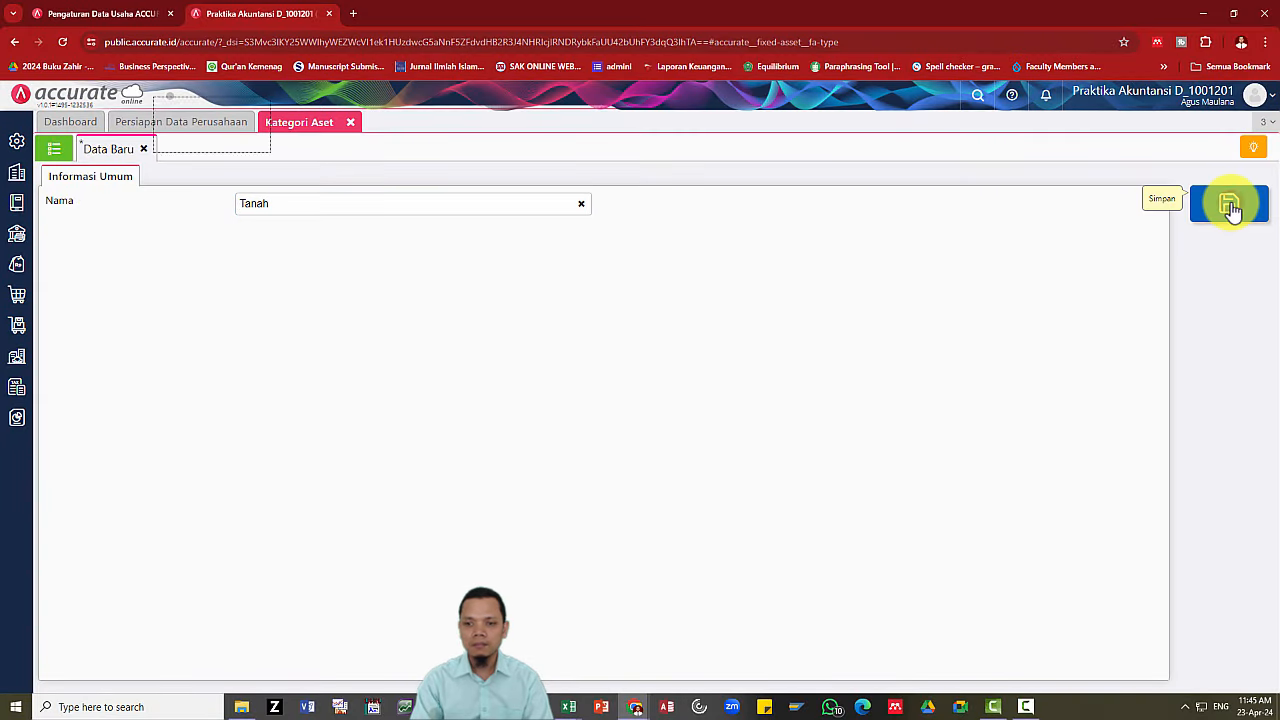
Add the Gedung asset category.
{"action": "left_click", "coordinate": [331, 209]}
{"action": "key", "text": "alt+Tab"}
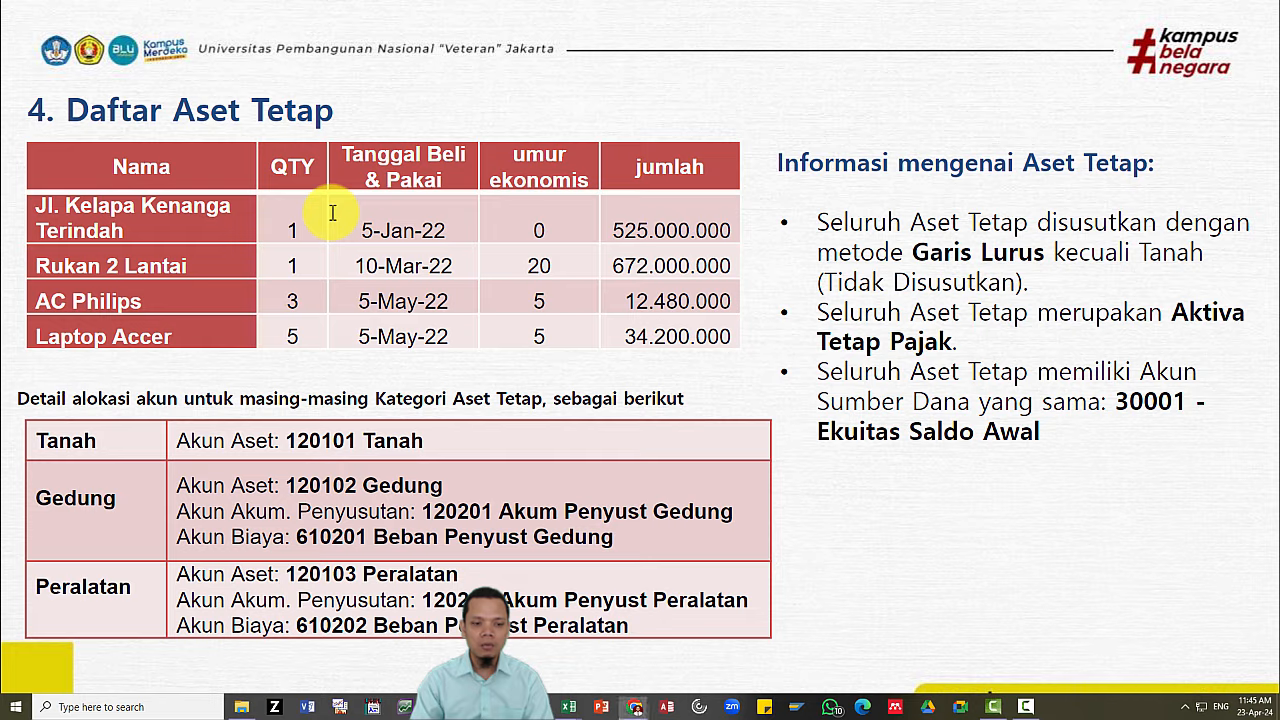
{"action": "key", "text": "alt+Tab"}
{"action": "type", "text": "Gedun"}
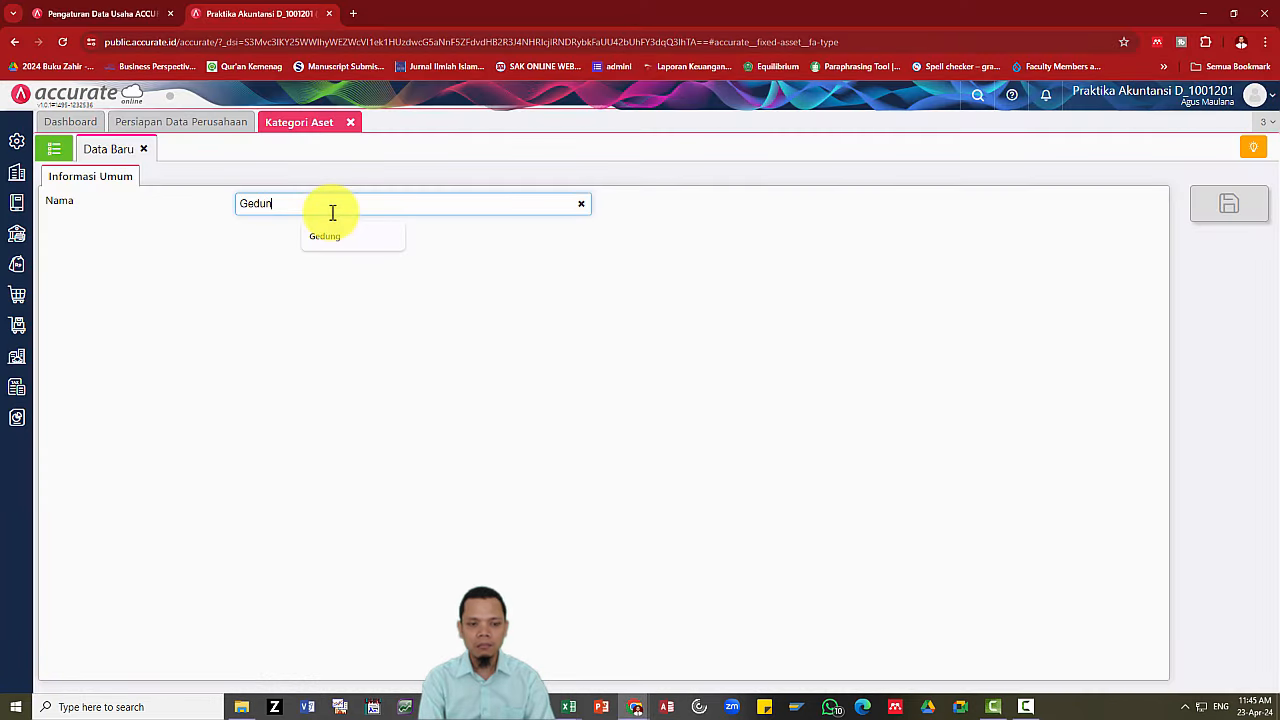
{"action": "type", "text": "g"}
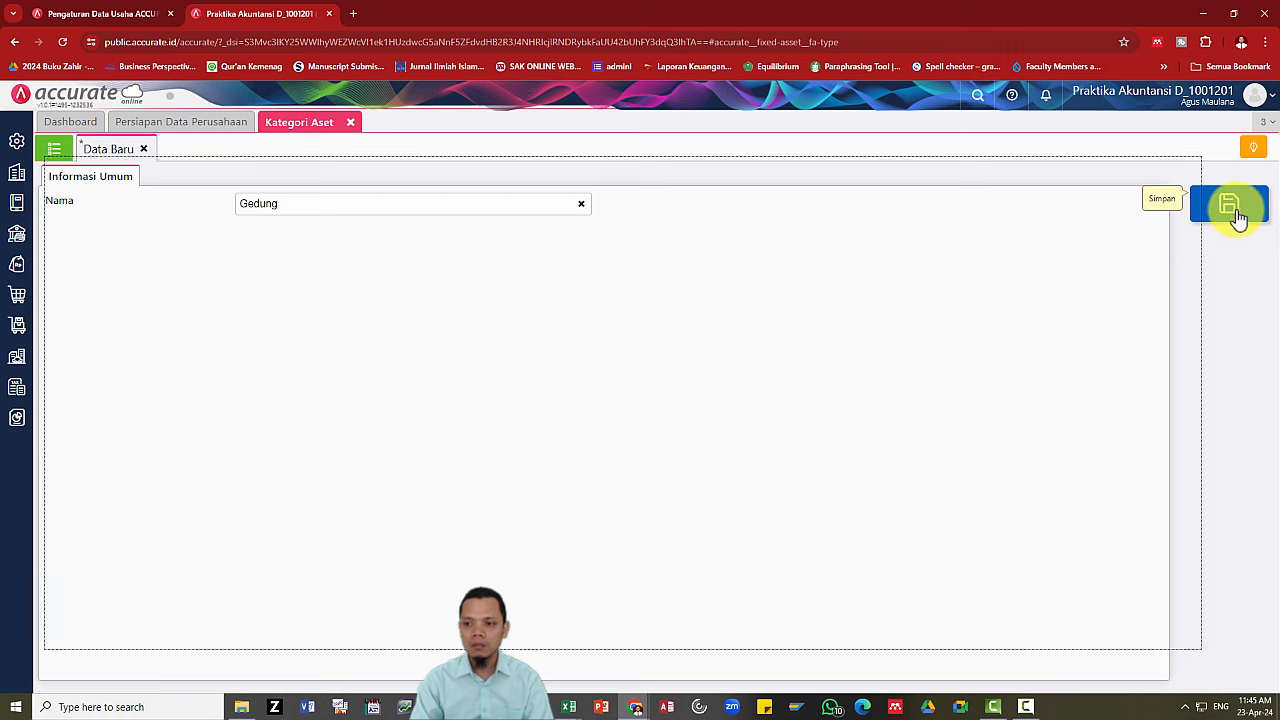
{"action": "key", "text": "alt+Tab"}
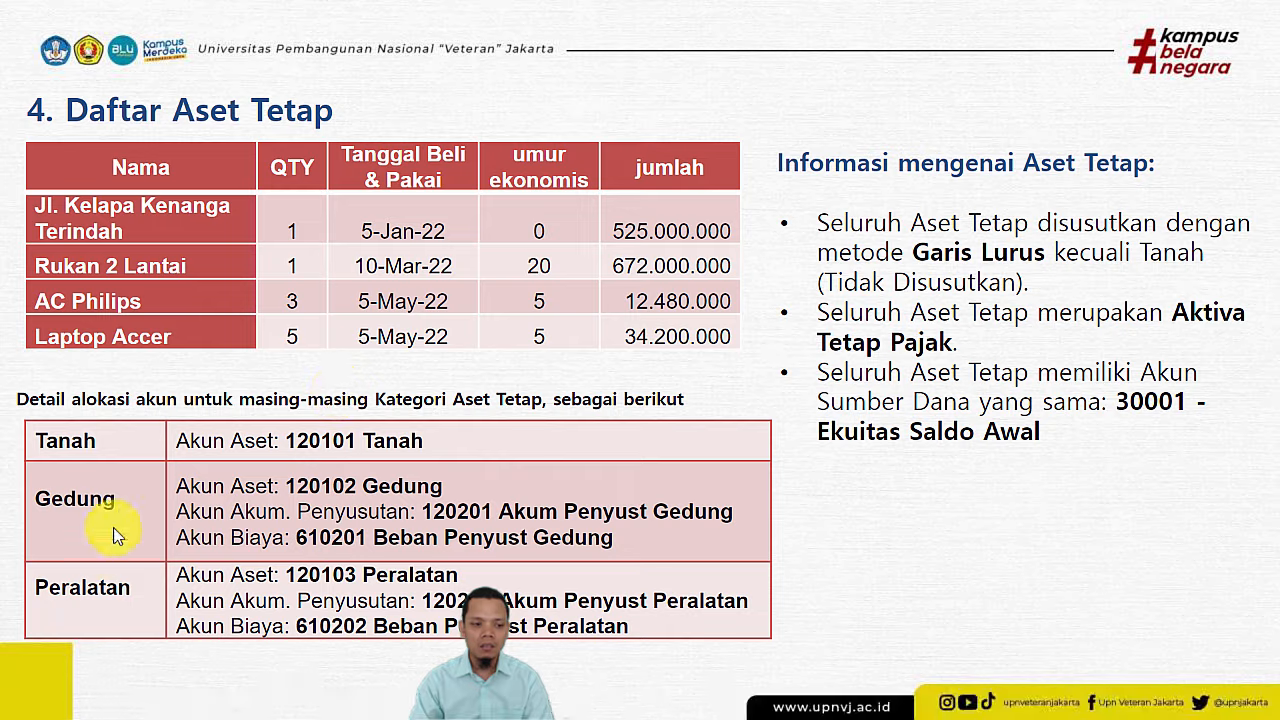
{"action": "key", "text": "alt+Tab"}
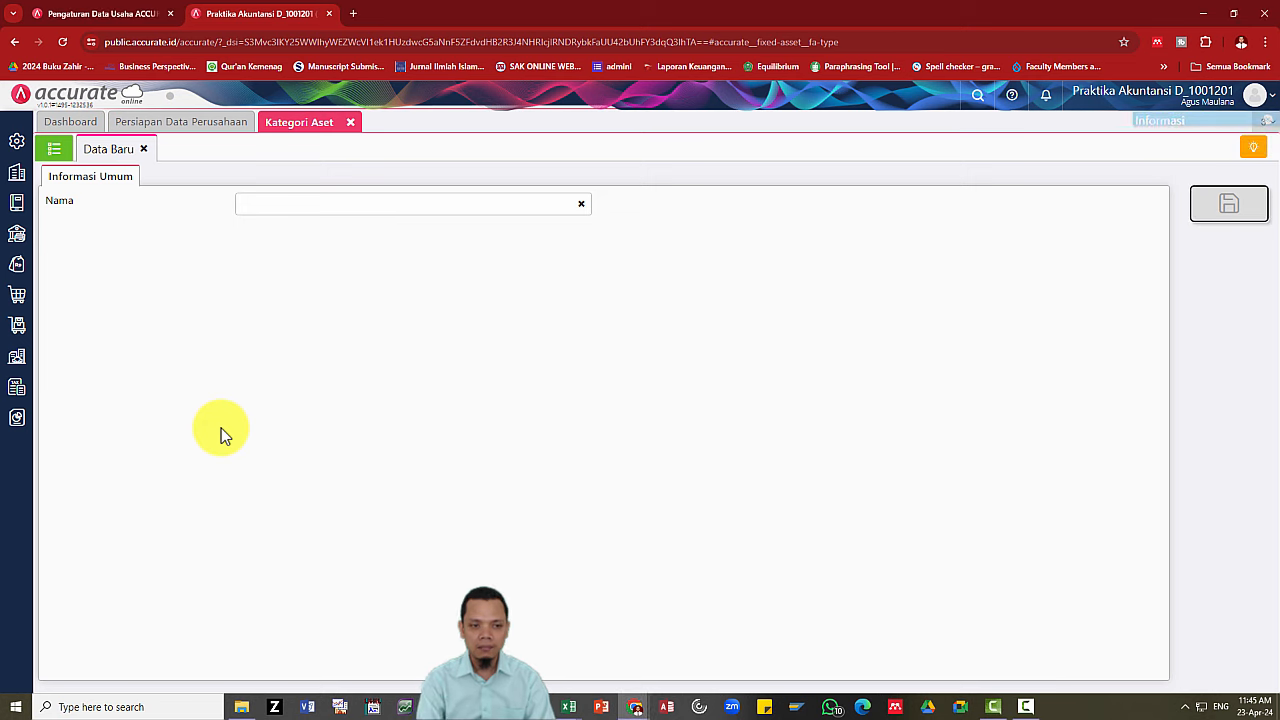
Save the Peralatan category, review the category list, and close the Kategori Aset tab.
{"action": "left_click", "coordinate": [269, 205]}
{"action": "type", "text": "Pe"}
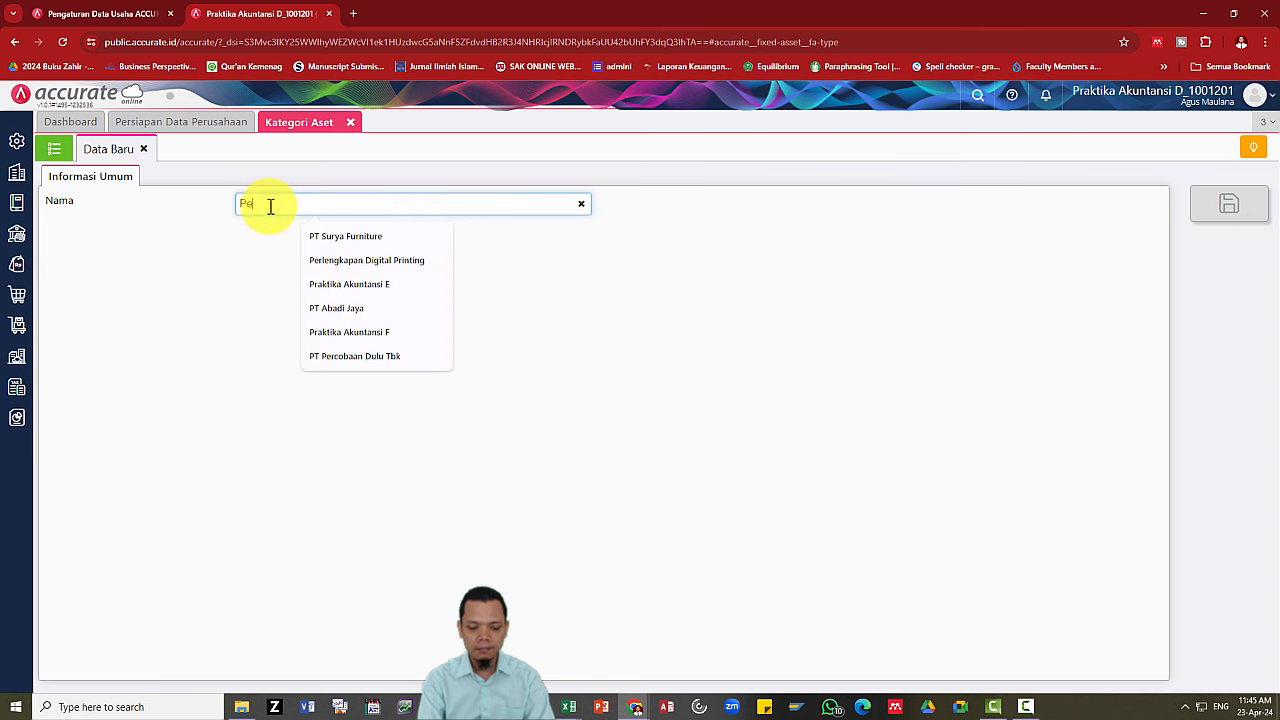
{"action": "type", "text": "ralatan"}
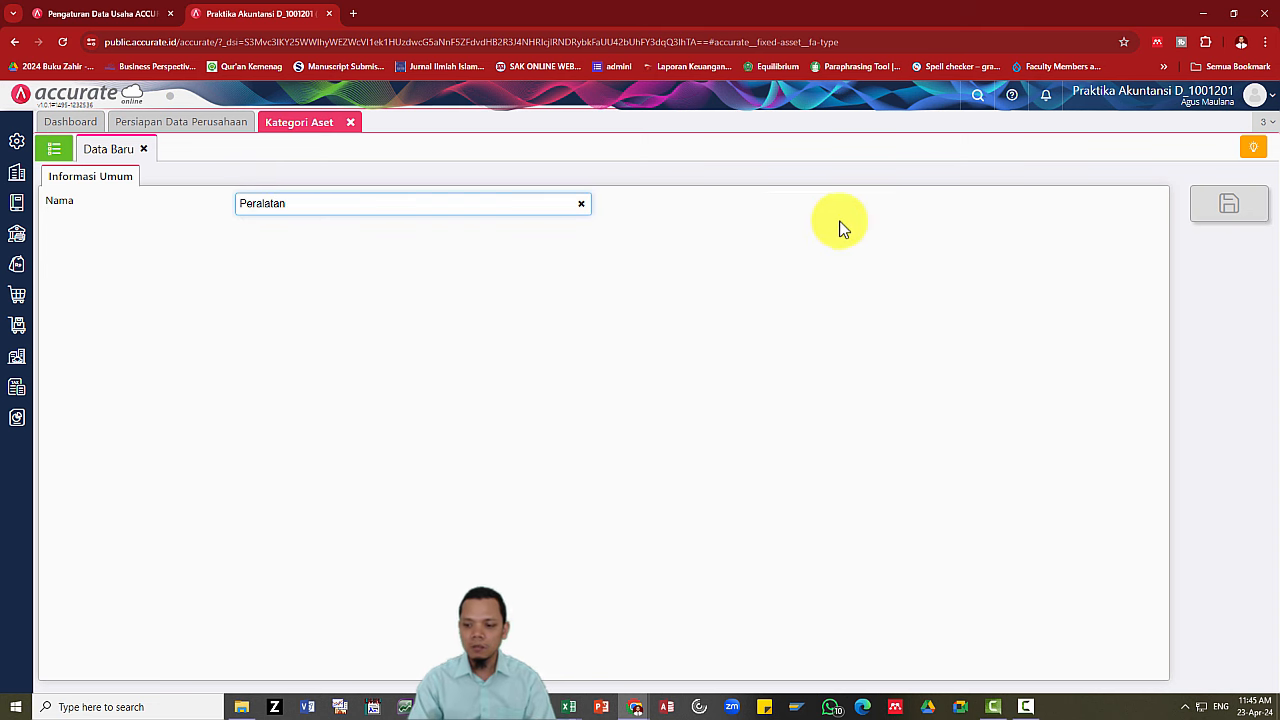
{"action": "left_click", "coordinate": [1214, 218]}
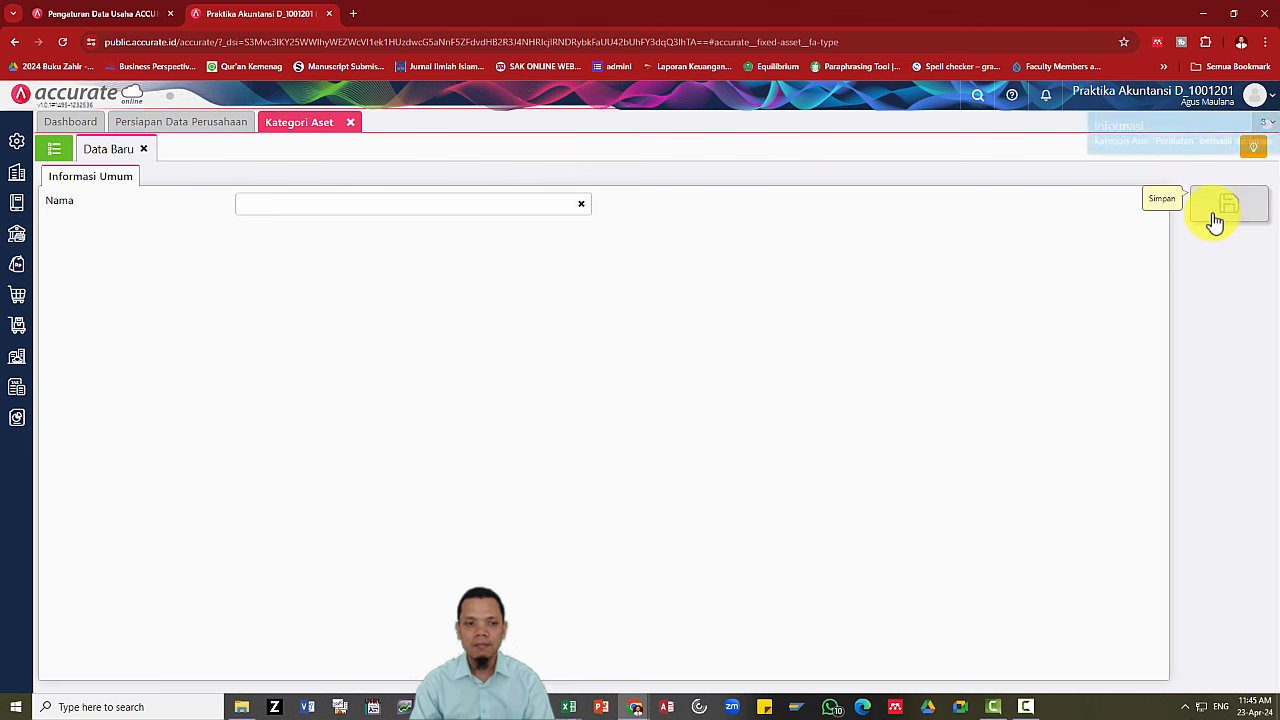
{"action": "left_click", "coordinate": [55, 163]}
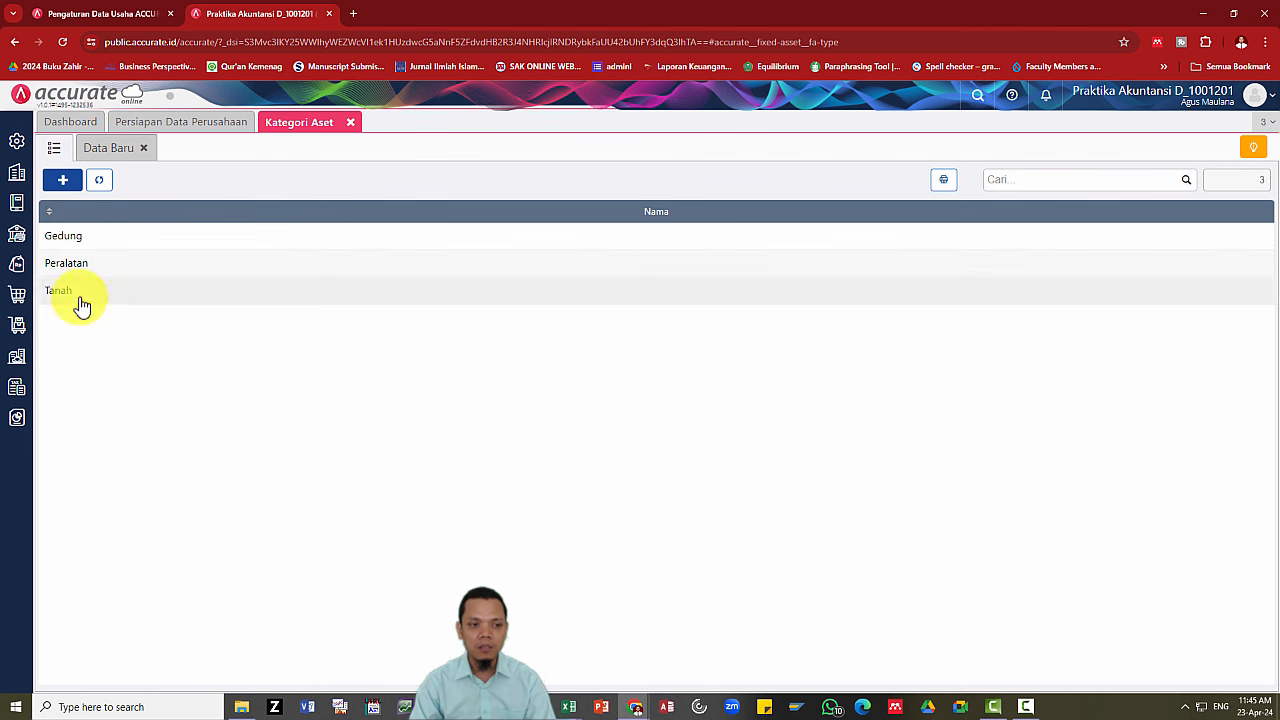
{"action": "left_click", "coordinate": [105, 152]}
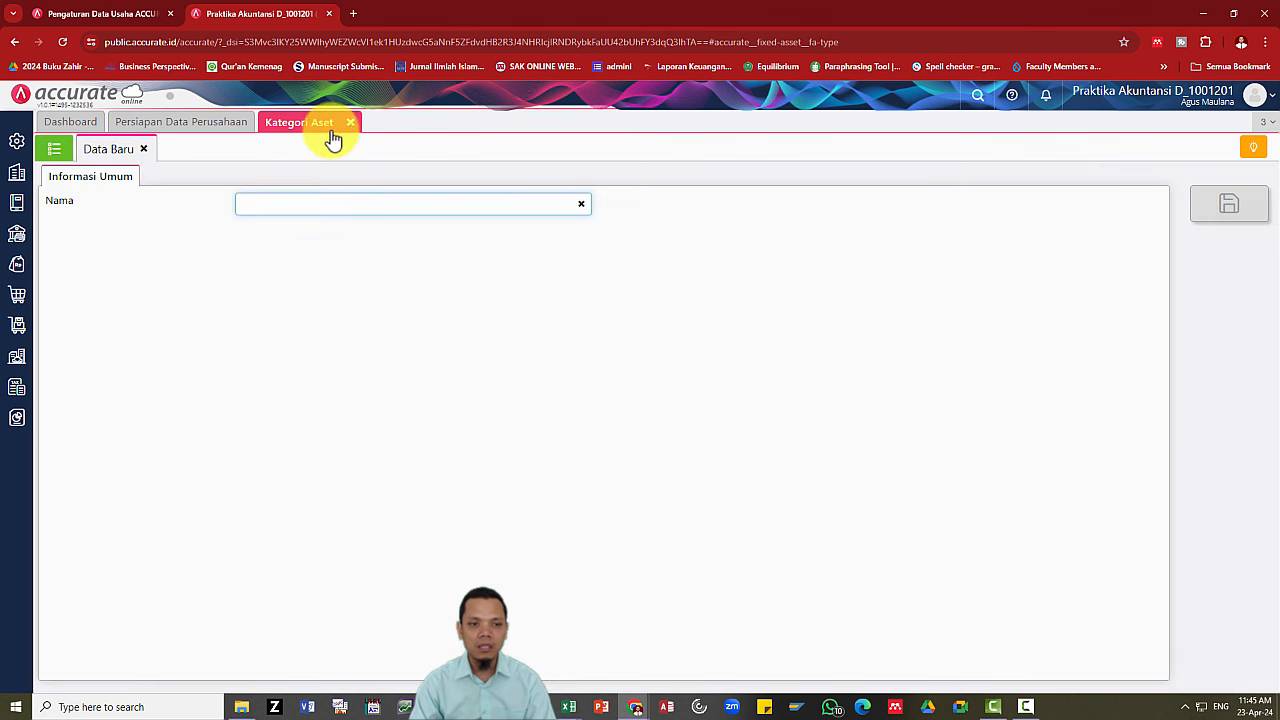
{"action": "left_click", "coordinate": [351, 124]}
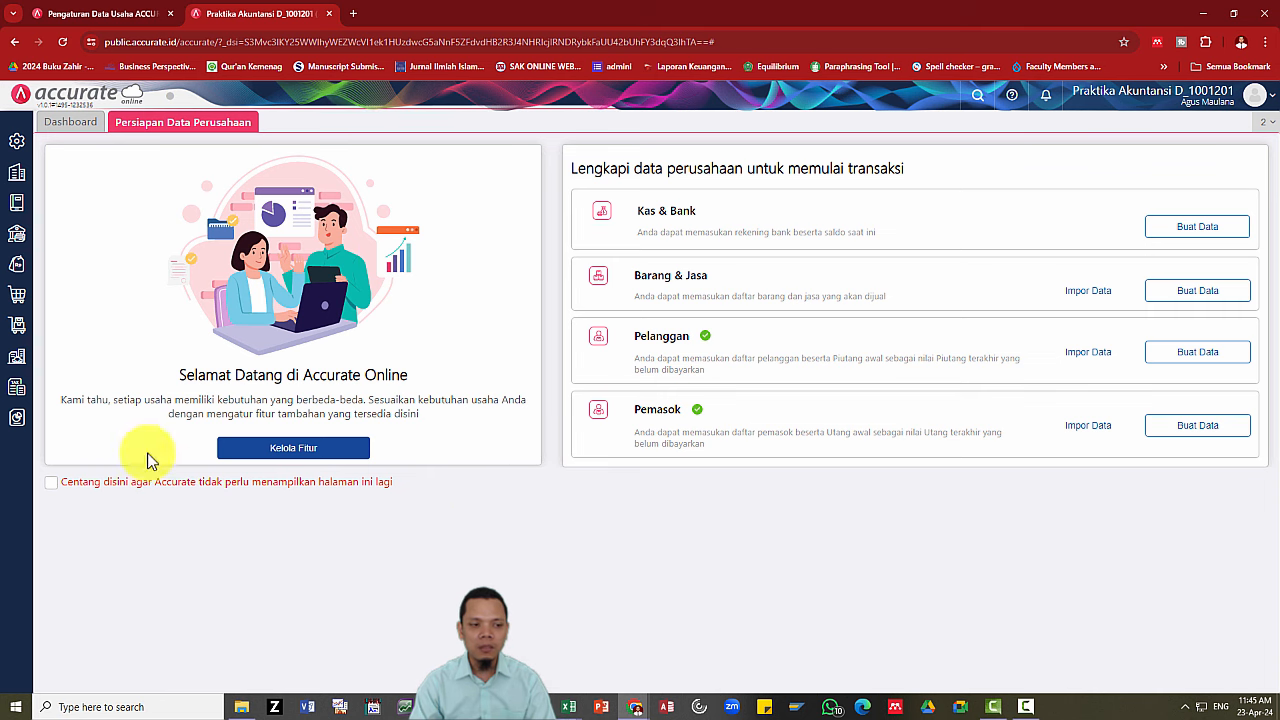
Open the Aset Tetap list and choose Impor Data > Impor dari Excel.
{"action": "key", "text": "alt+Tab"}
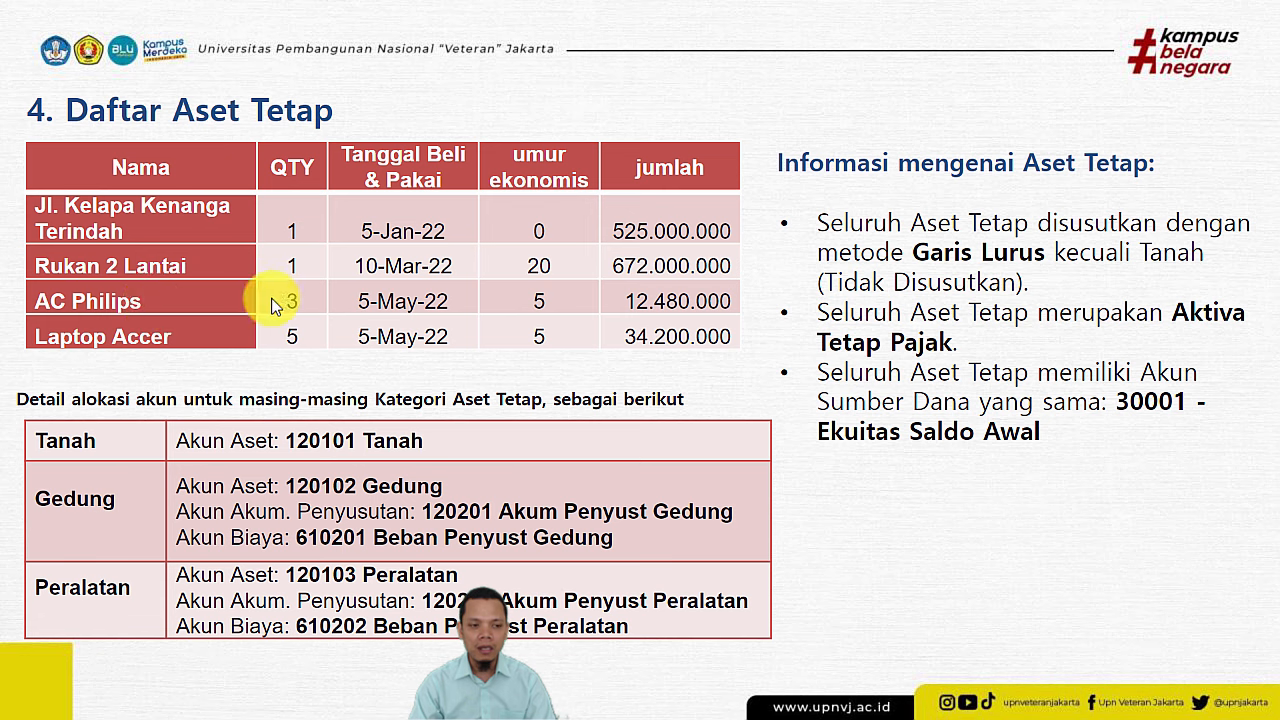
{"action": "key", "text": "alt+Tab"}
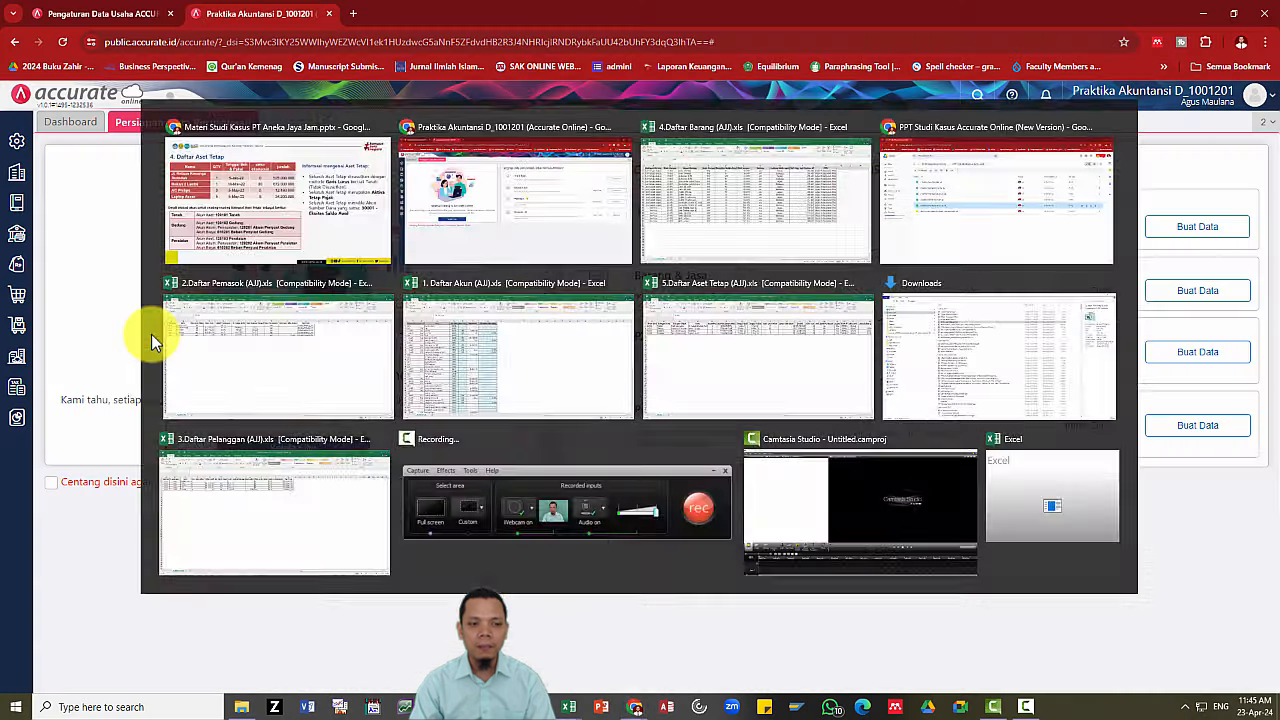
{"action": "left_click", "coordinate": [17, 357]}
{"action": "left_click", "coordinate": [91, 440]}
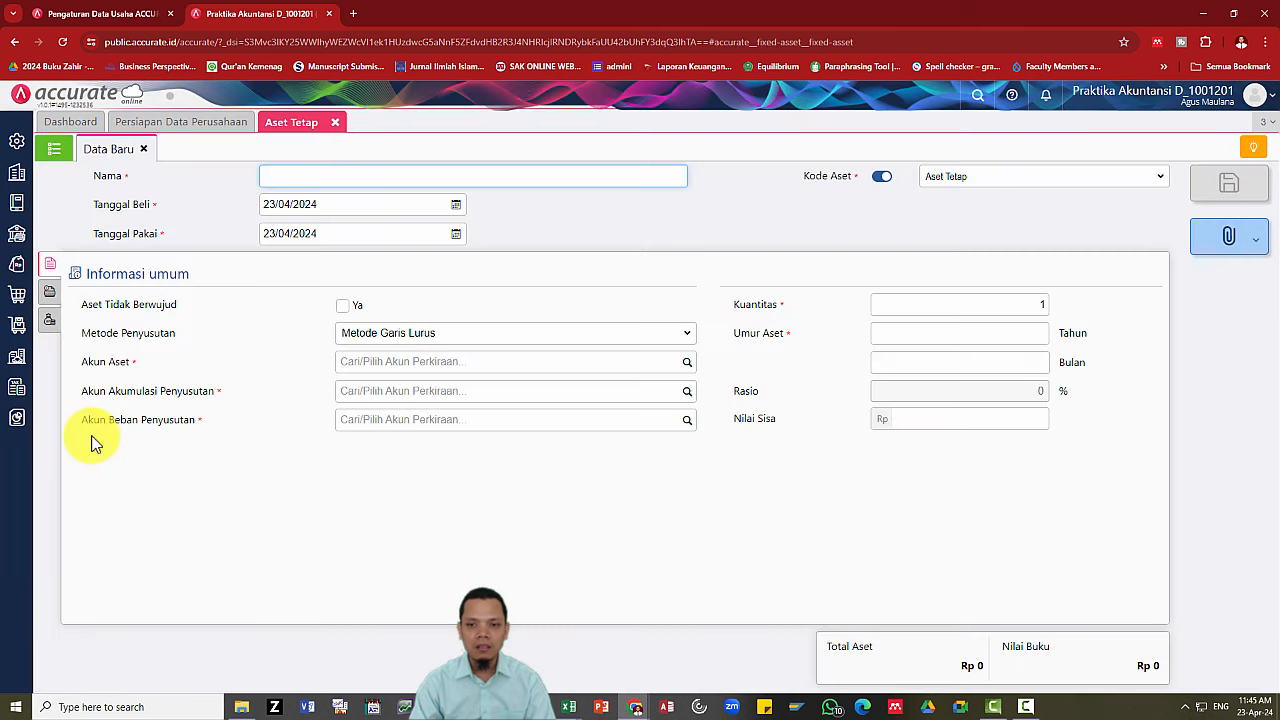
{"action": "left_click", "coordinate": [54, 152]}
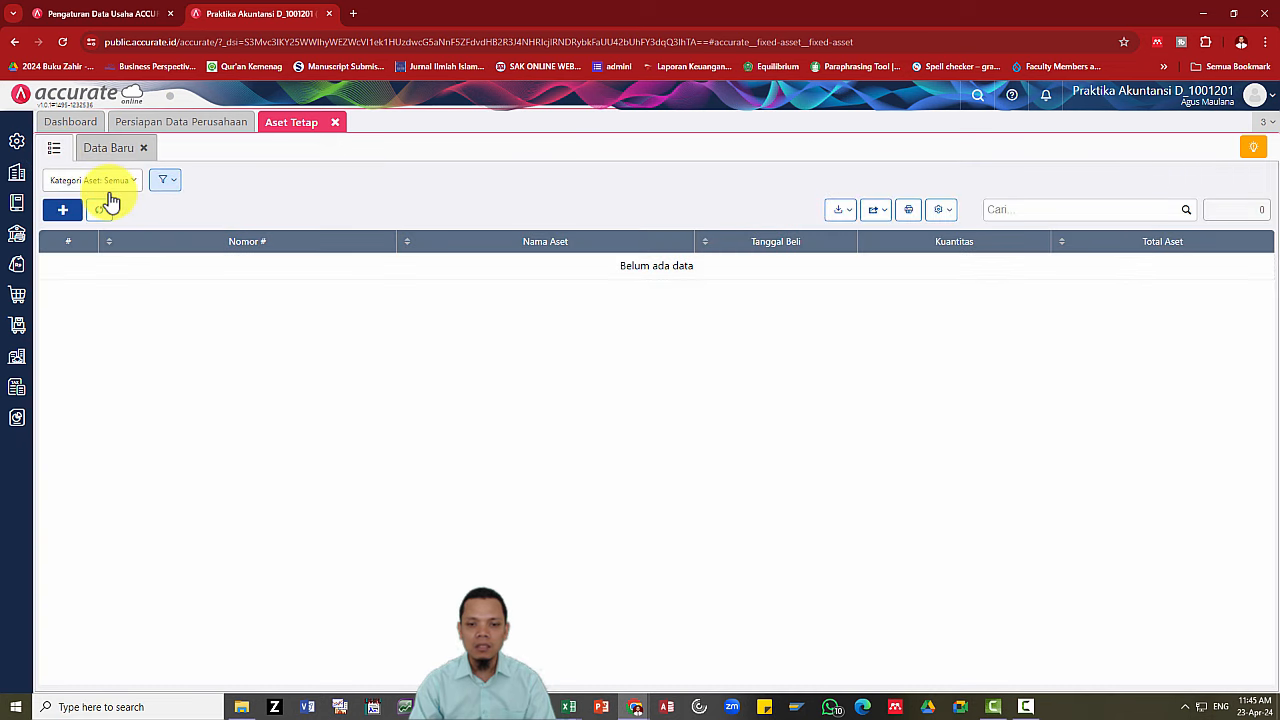
{"action": "left_click", "coordinate": [841, 216]}
{"action": "left_click", "coordinate": [806, 240]}
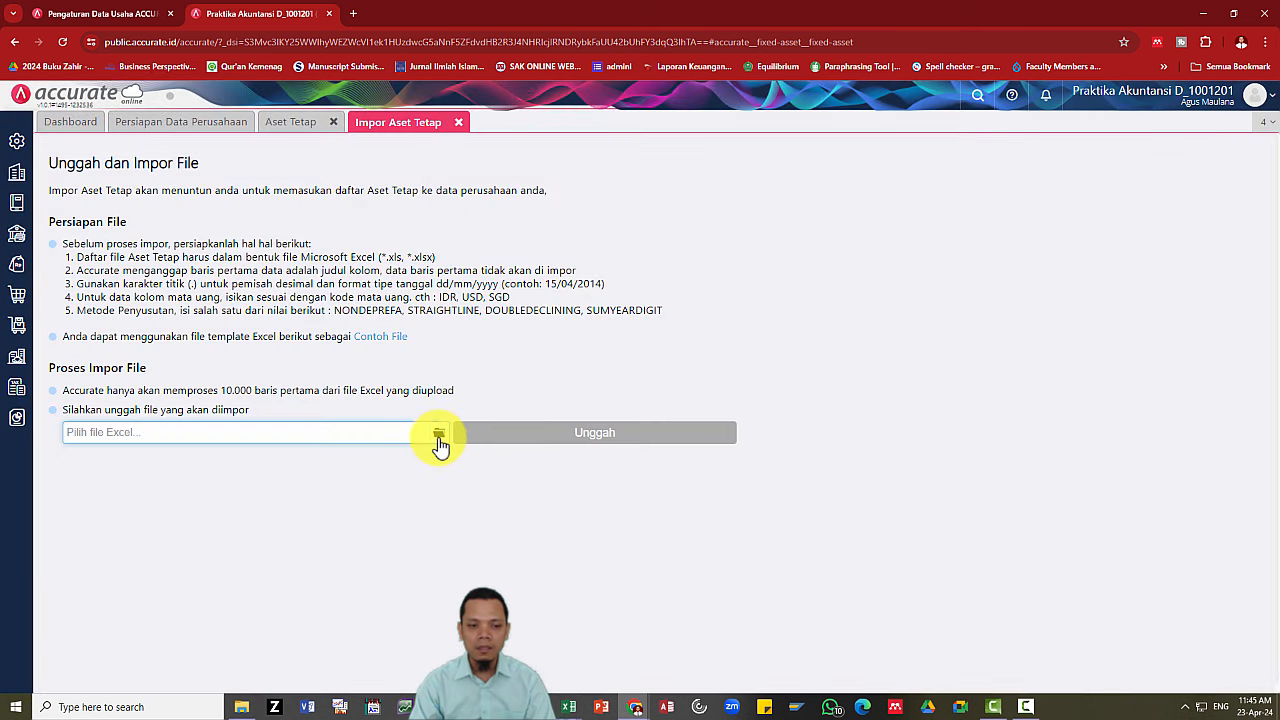
Upload '5.Daftar Aset Tetap (AJI).xls', accept the column mapping and import its four fixed assets.
{"action": "left_click", "coordinate": [438, 433]}
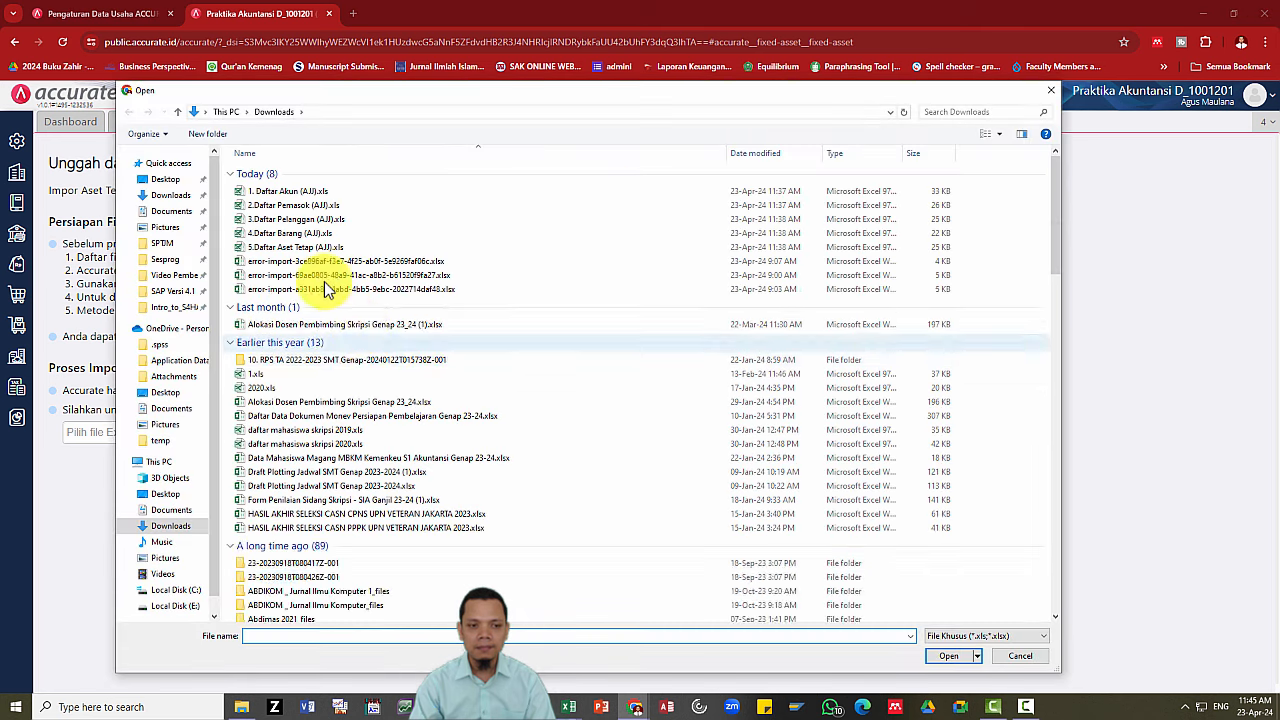
{"action": "left_click", "coordinate": [285, 247]}
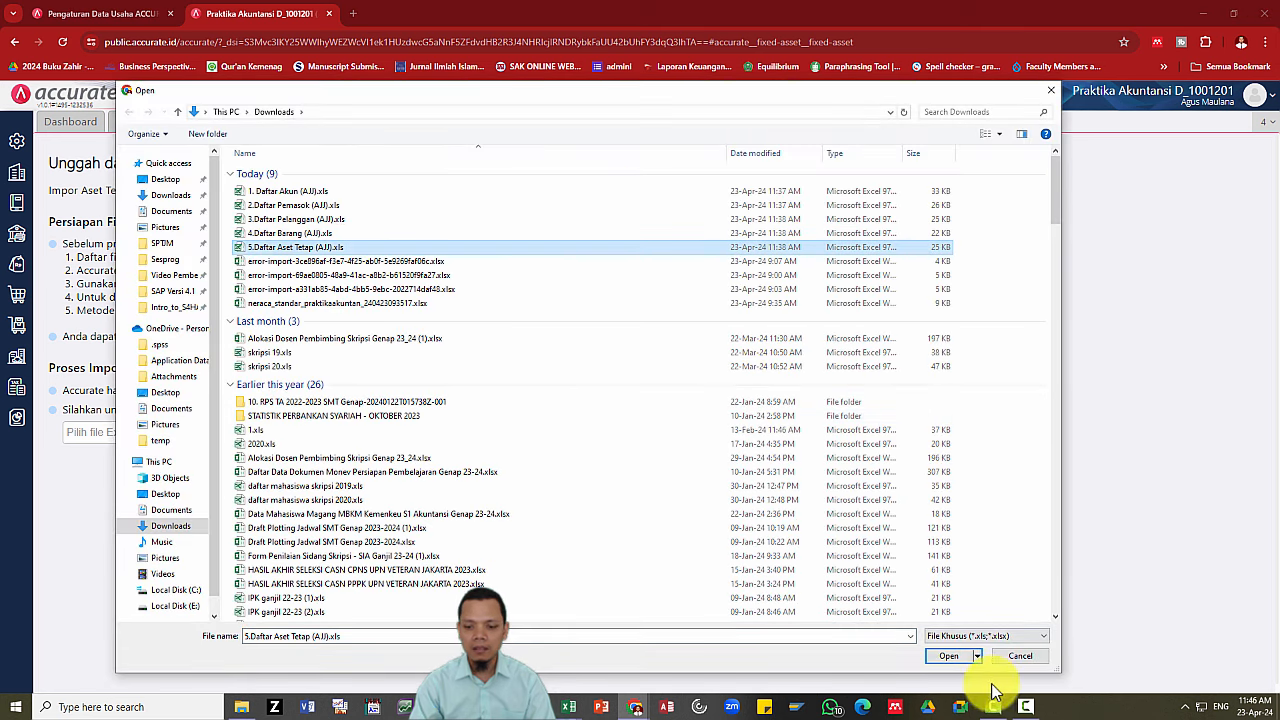
{"action": "left_click", "coordinate": [948, 656]}
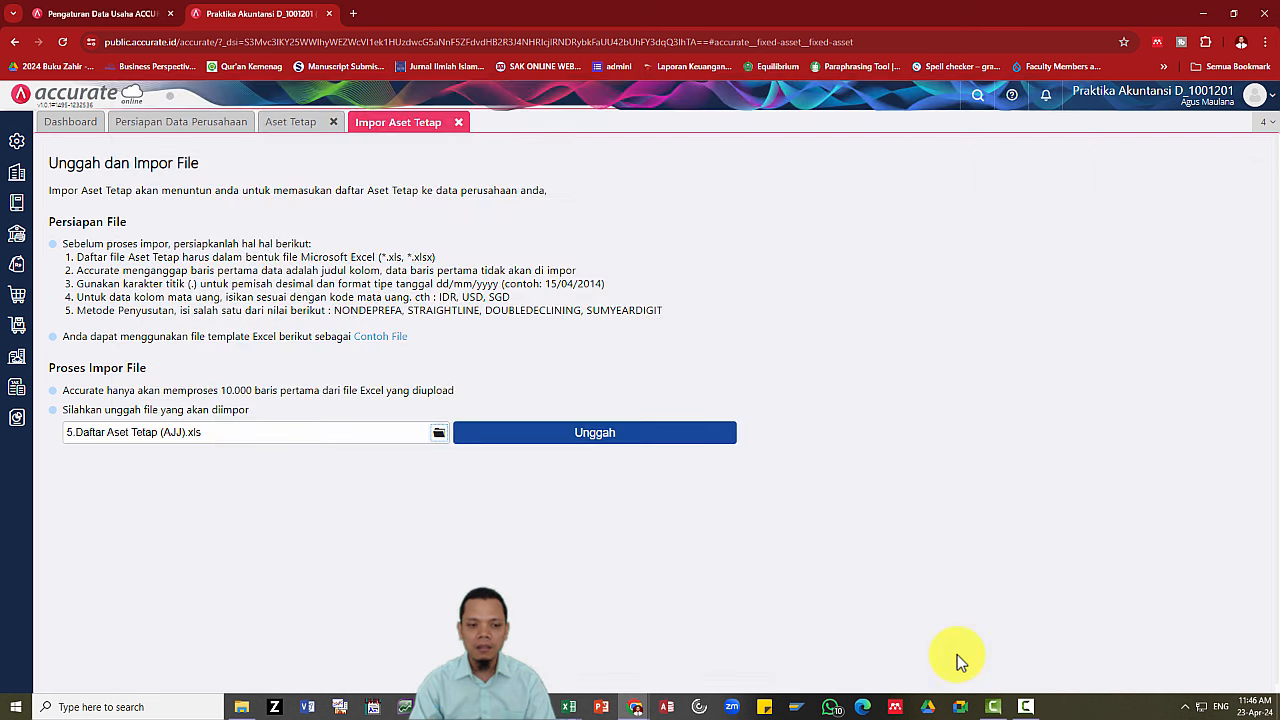
{"action": "left_click", "coordinate": [593, 432]}
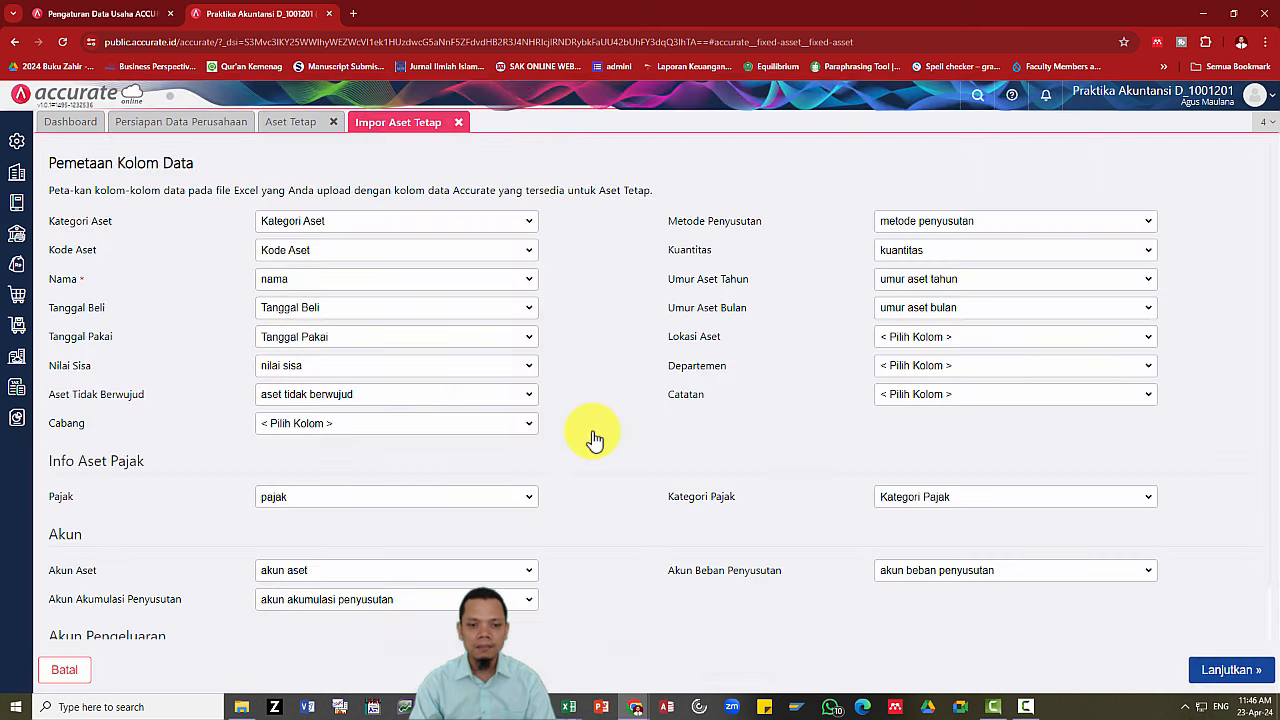
{"action": "left_click", "coordinate": [1230, 670]}
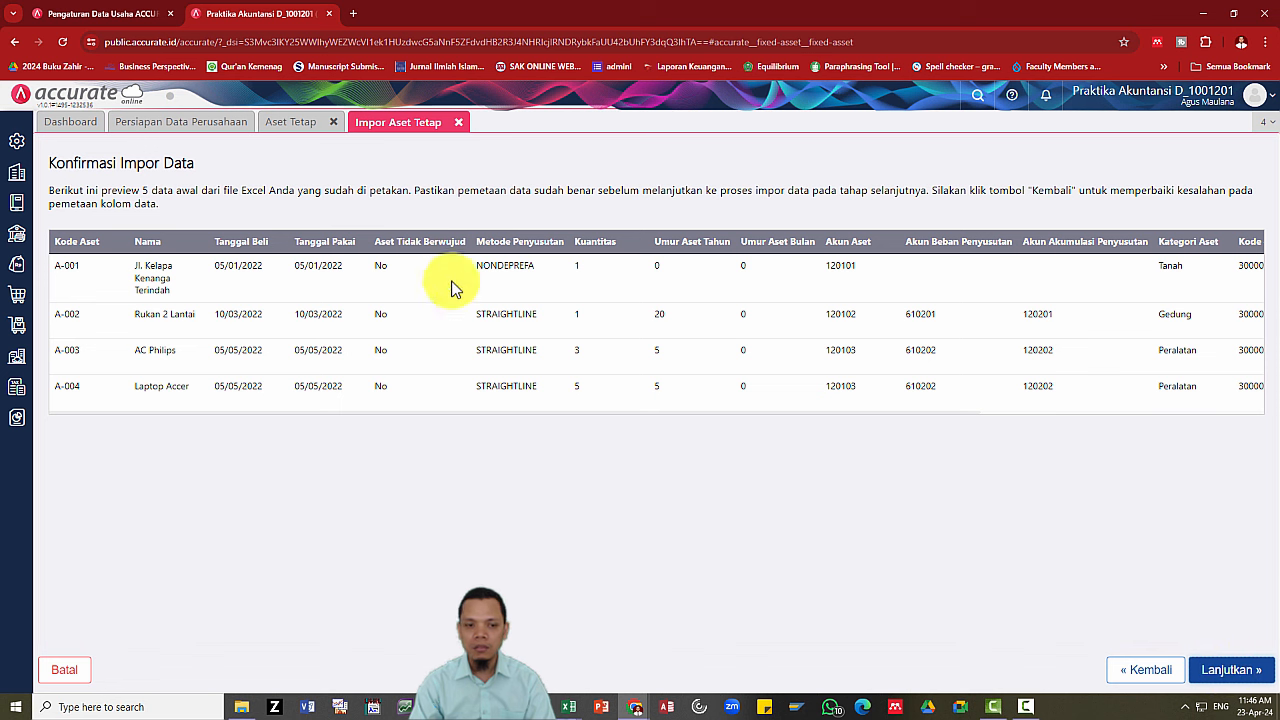
{"action": "left_click", "coordinate": [1230, 670]}
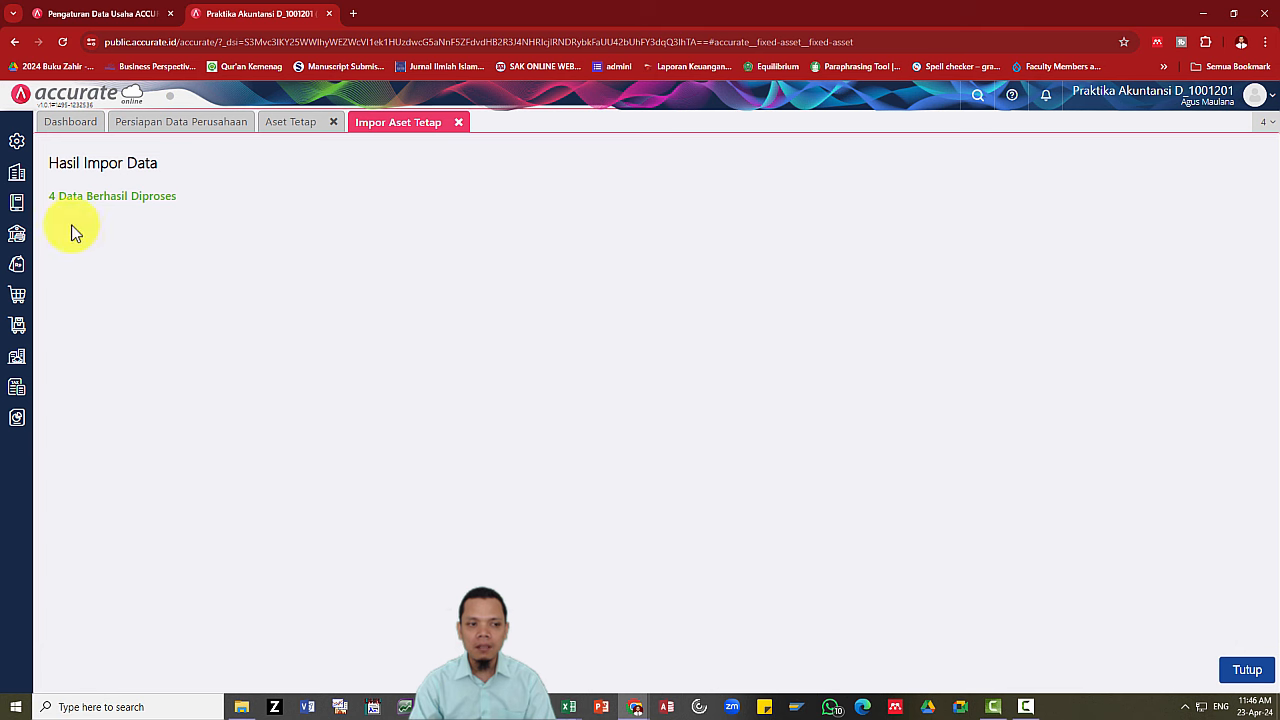
Advance the slideshow to the 'Proses Akhir Persiapan Data Awal Perusahaan' slide covering Tutup Buku and Pengecekan.
{"action": "key", "text": "alt+Tab"}
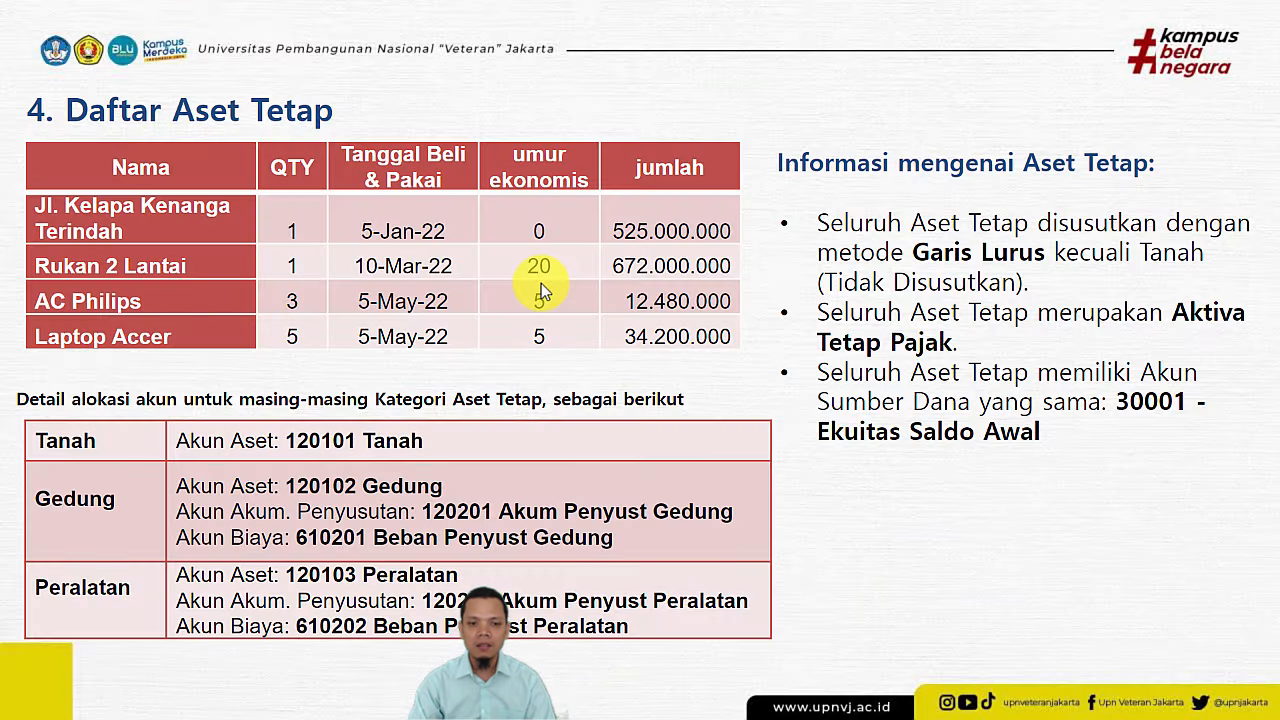
{"action": "left_click", "coordinate": [540, 287]}
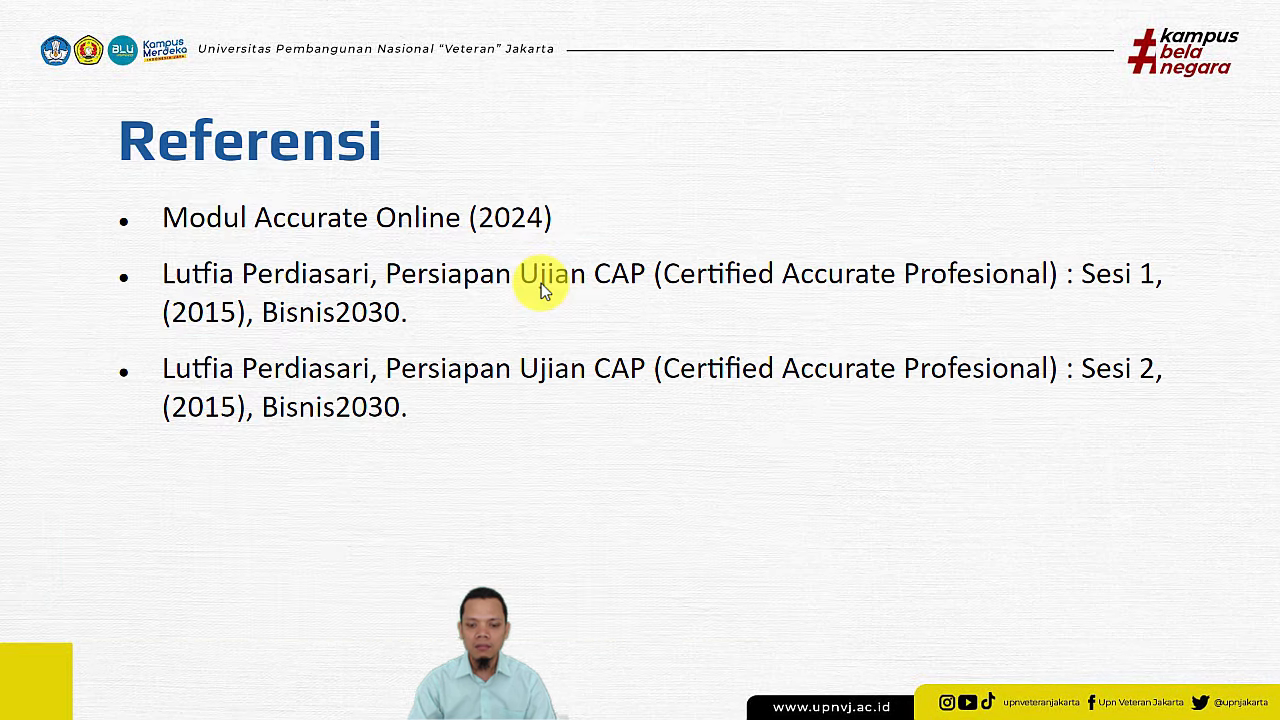
{"action": "left_click", "coordinate": [541, 287]}
{"action": "scroll", "coordinate": [541, 287], "scroll_direction": "up", "scroll_amount": 1}
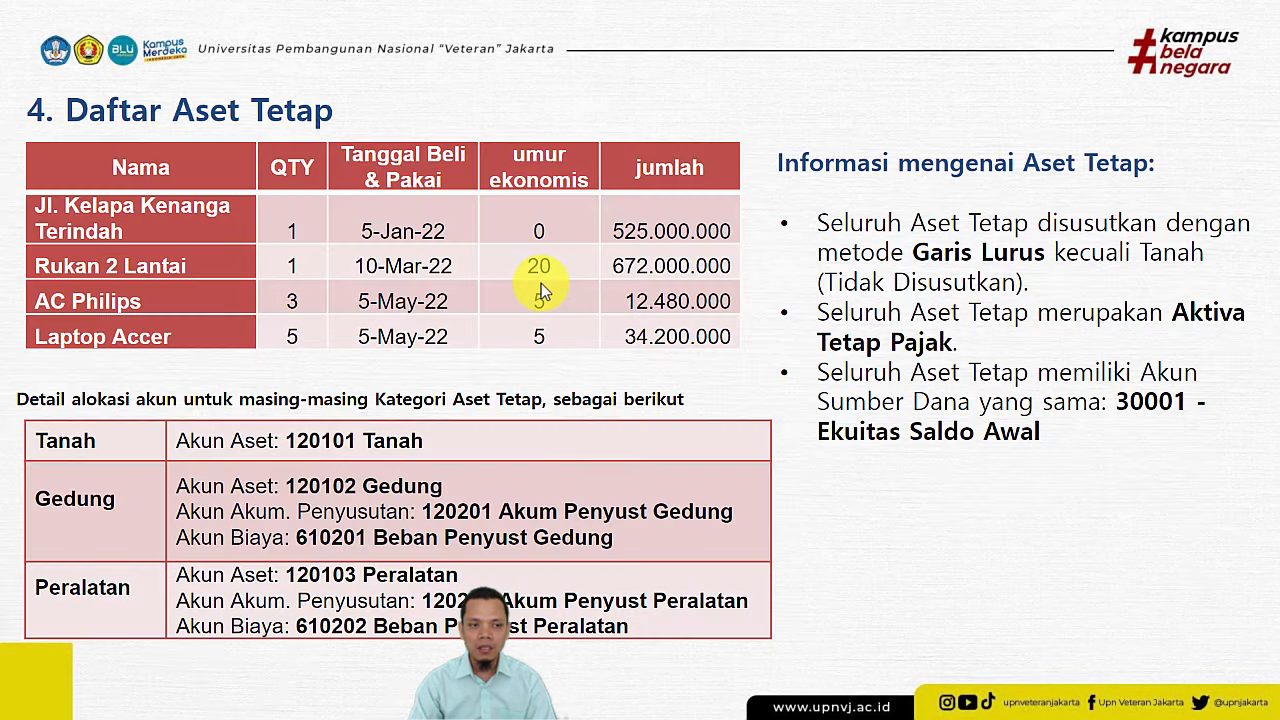
{"action": "left_click", "coordinate": [541, 287]}
{"action": "key", "text": "alt+Tab"}
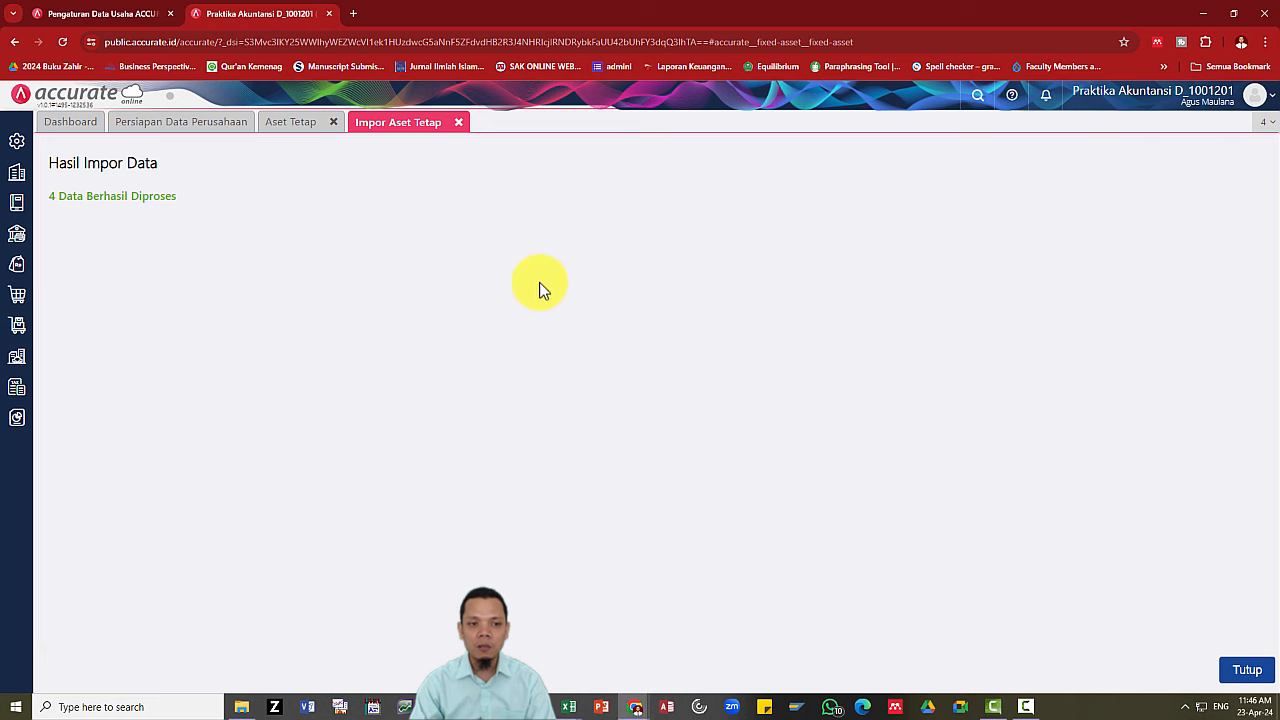
{"action": "key", "text": "alt+Tab"}
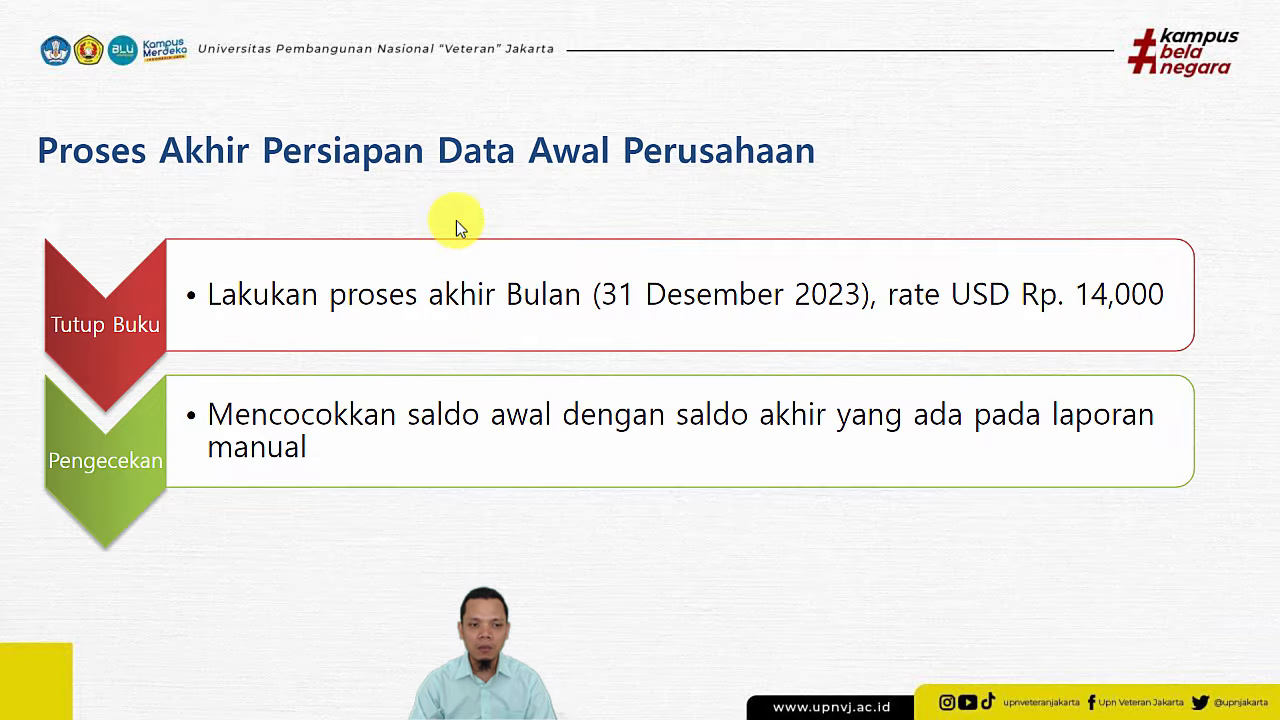